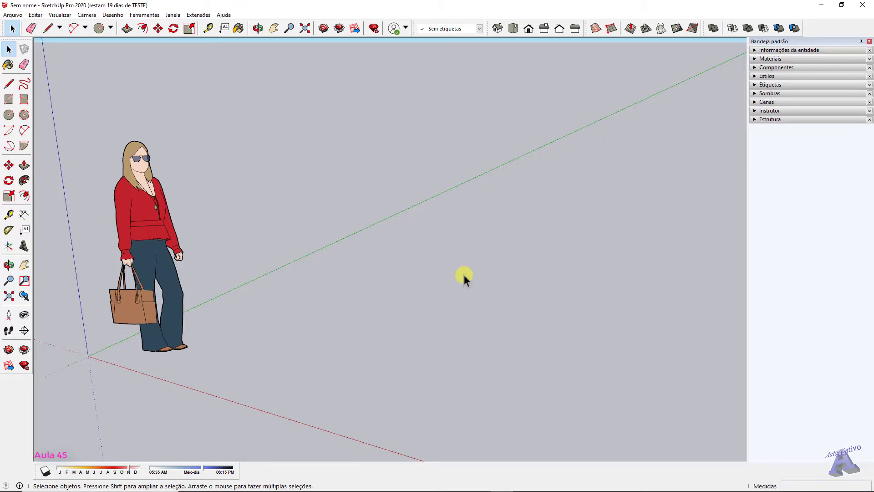
Draw a rectangle about 1.5 m by 3.6 m on the ground plane beside the human figure
{"action": "middle_click_drag", "start_coordinate": [428, 288], "coordinate": [376, 328]}
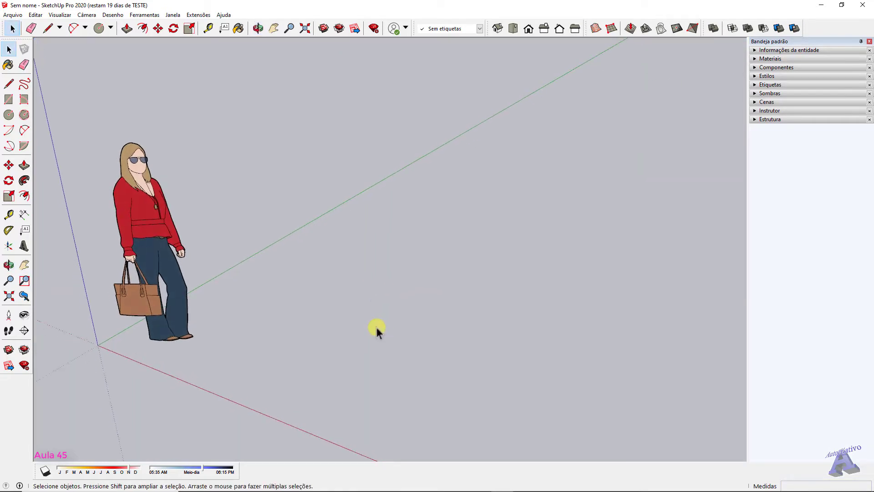
{"action": "key", "text": "r"}
{"action": "left_click", "coordinate": [295, 328]}
{"action": "scroll", "coordinate": [364, 318], "scroll_direction": "down", "scroll_amount": 3}
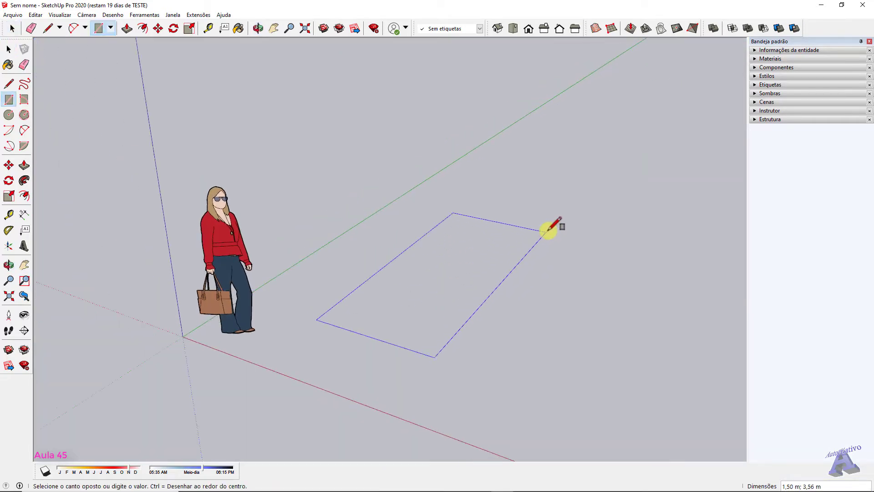
{"action": "left_click", "coordinate": [574, 238]}
Offset the rectangle inward by about 0.12 m and delete the inner face to leave only a border
{"action": "middle_click_drag", "start_coordinate": [517, 260], "coordinate": [412, 269]}
{"action": "key", "text": "space"}
{"action": "left_click", "coordinate": [390, 256]}
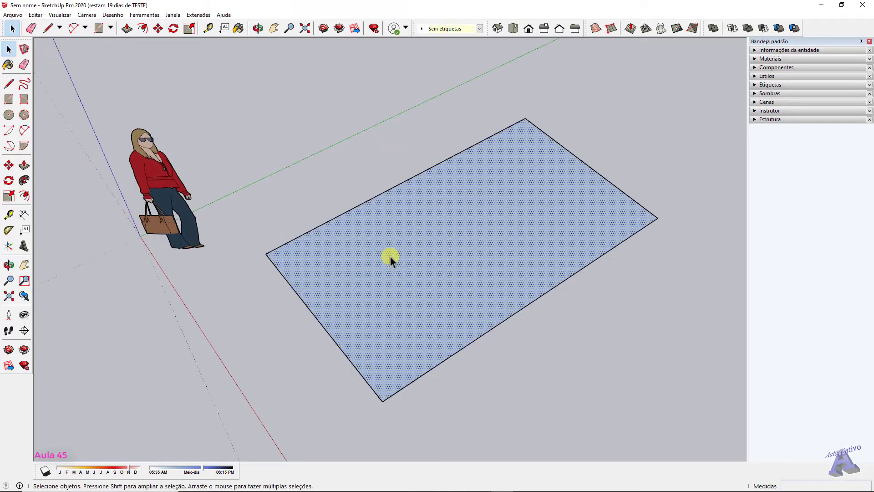
{"action": "key", "text": "f"}
{"action": "scroll", "coordinate": [291, 244], "scroll_direction": "up", "scroll_amount": 3}
{"action": "left_click", "coordinate": [276, 235]}
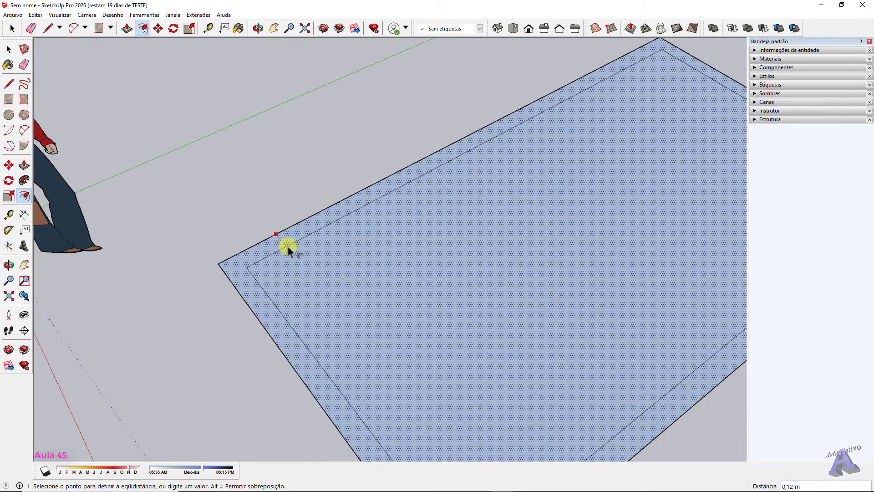
{"action": "left_click", "coordinate": [289, 247]}
{"action": "key", "text": "space"}
{"action": "left_click", "coordinate": [350, 263]}
{"action": "key", "text": "Delete"}
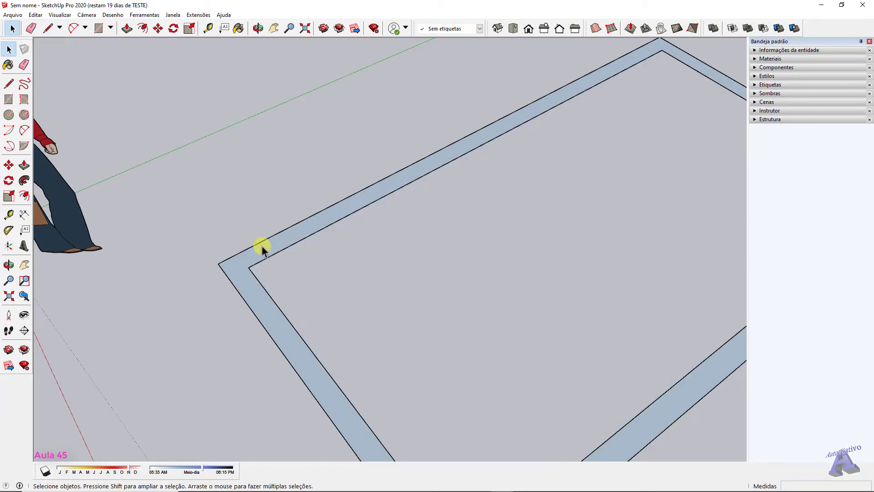
Push/Pull the rectangular border upward by about 0.23 m
{"action": "key", "text": "p"}
{"action": "left_click", "coordinate": [262, 246]}
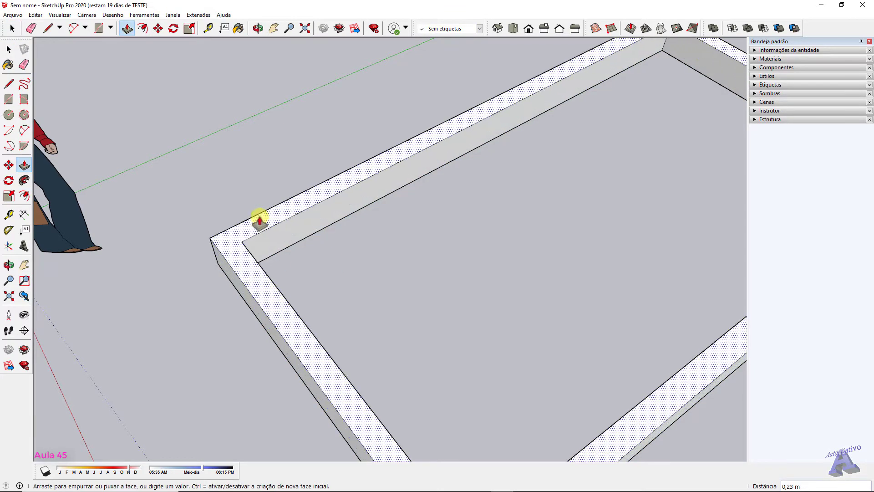
{"action": "left_click", "coordinate": [260, 222]}
{"action": "key", "text": "space"}
{"action": "scroll", "coordinate": [273, 227], "scroll_direction": "down", "scroll_amount": 6}
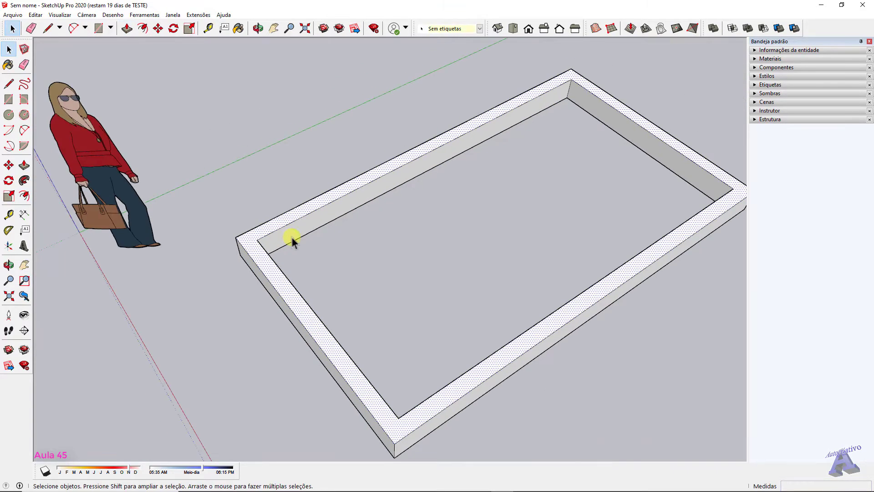
Convert the whole extruded frame into a component named "Moldura"
{"action": "middle_click_drag", "start_coordinate": [367, 252], "coordinate": [341, 186]}
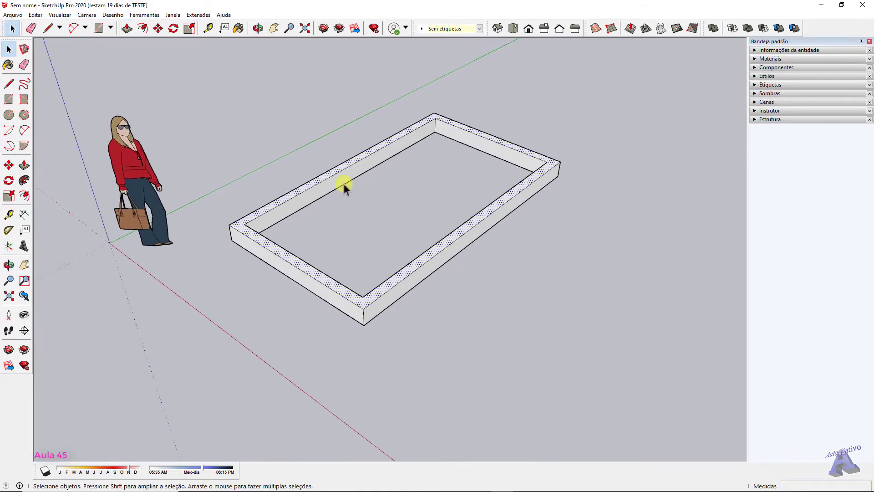
{"action": "triple_click", "coordinate": [342, 183]}
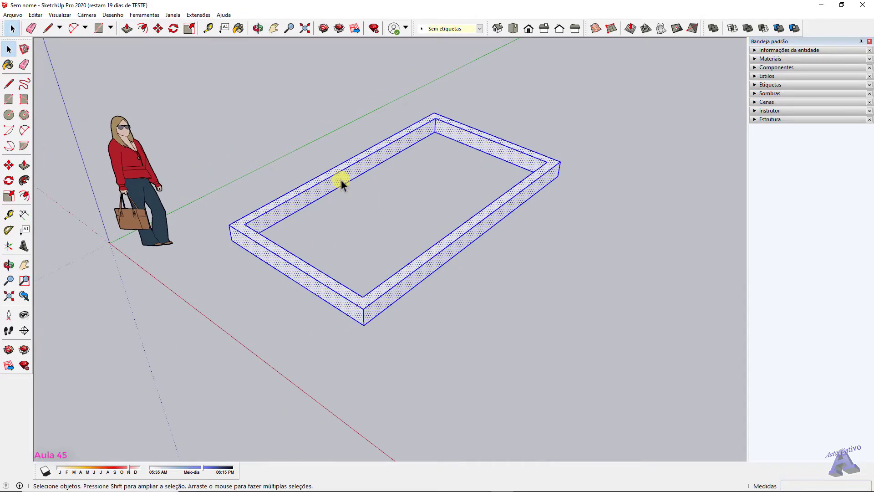
{"action": "right_click", "coordinate": [342, 185]}
{"action": "left_click", "coordinate": [398, 247]}
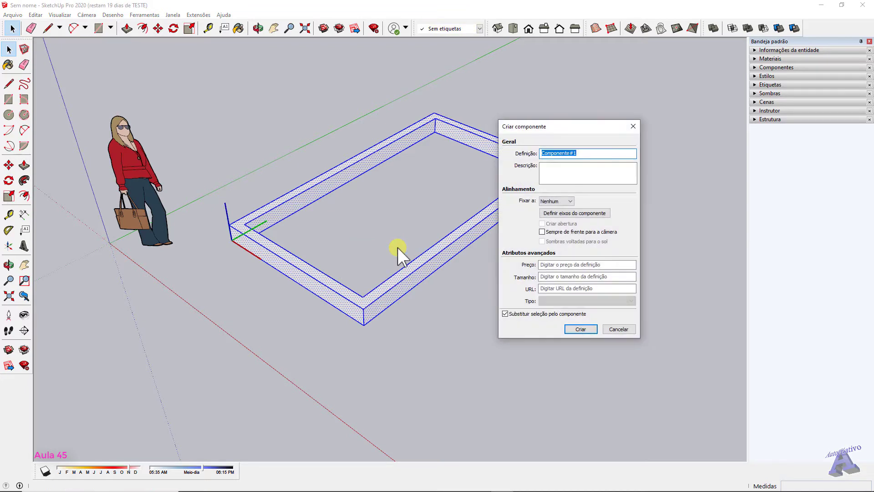
{"action": "type", "text": "Moldura"}
{"action": "left_click", "coordinate": [581, 329]}
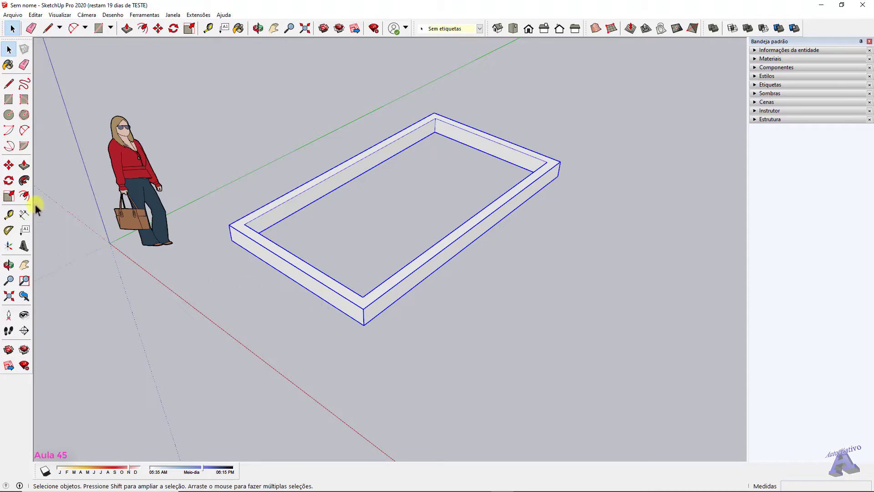
Rotate the frame component about the green axis at its near bottom corner so it stands upright
{"action": "left_click", "coordinate": [9, 180]}
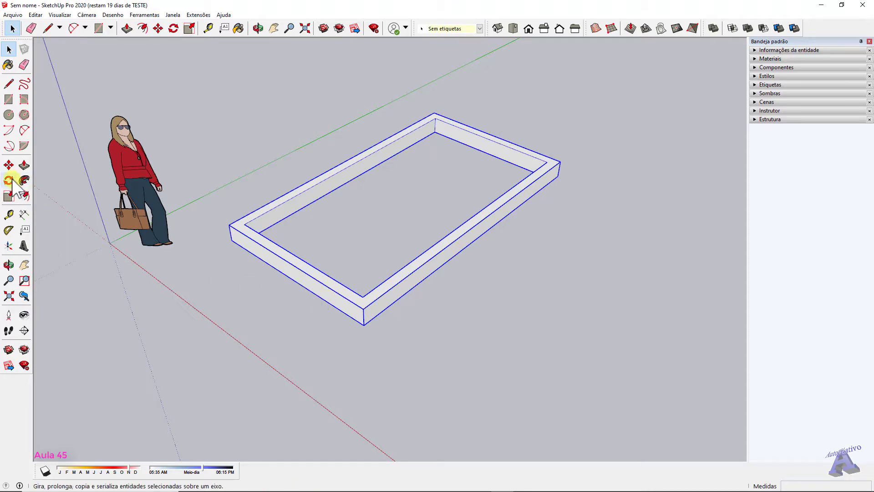
{"action": "left_click", "coordinate": [363, 324]}
{"action": "left_click", "coordinate": [232, 240]}
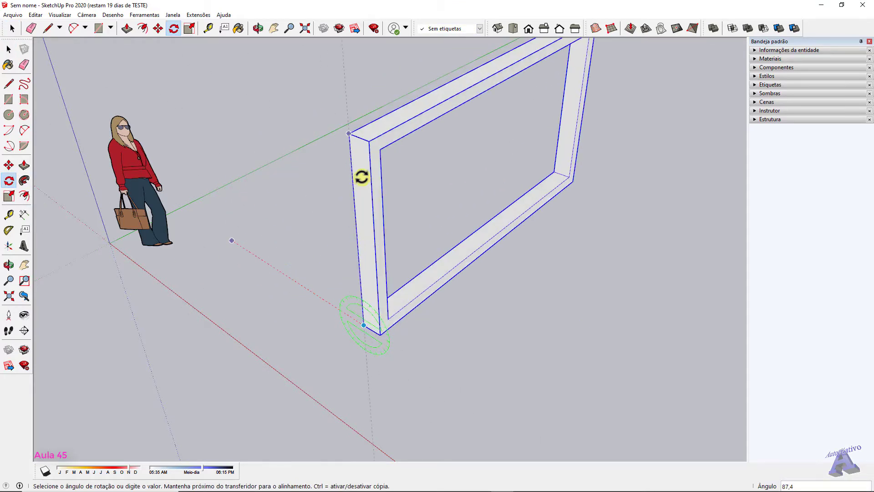
{"action": "left_click", "coordinate": [363, 177]}
{"action": "key", "text": "space"}
{"action": "left_click", "coordinate": [474, 308]}
Scale the upright frame lengthwise and try its other scale handles
{"action": "middle_click_drag", "start_coordinate": [474, 308], "coordinate": [541, 305], "text": "shift"}
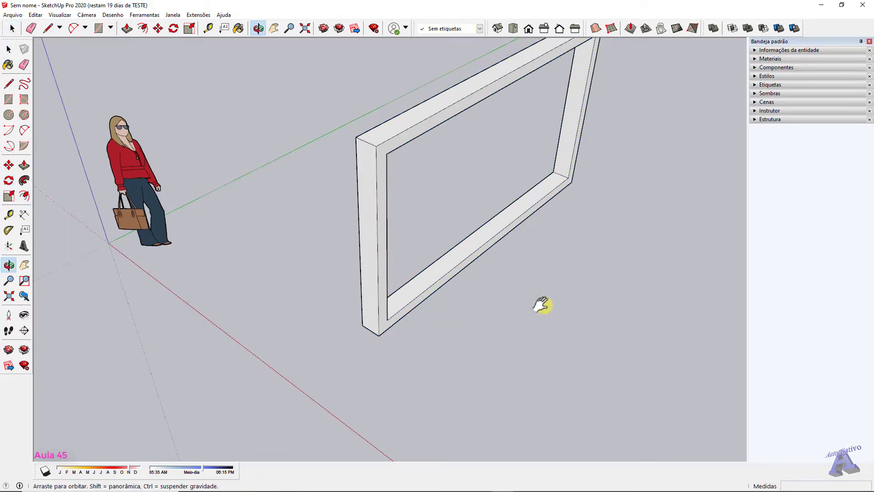
{"action": "left_click_drag", "start_coordinate": [542, 305], "coordinate": [504, 232]}
{"action": "key", "text": "space"}
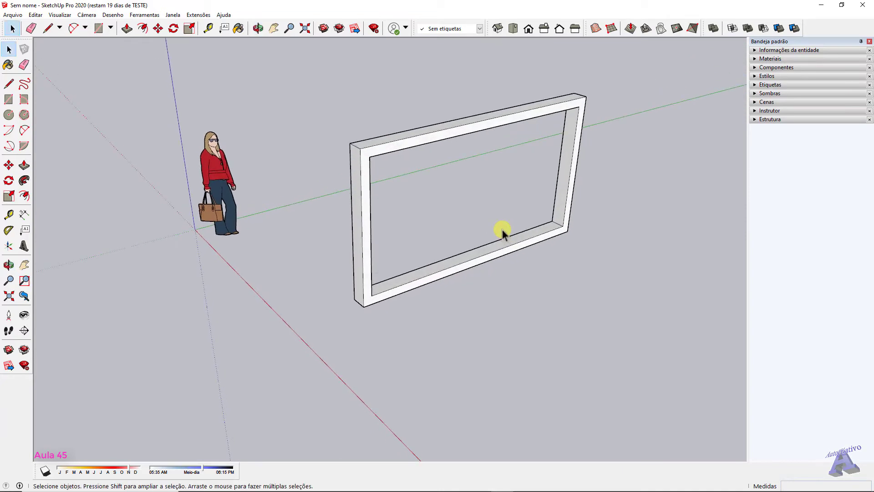
{"action": "left_click", "coordinate": [419, 144]}
{"action": "left_click", "coordinate": [9, 196]}
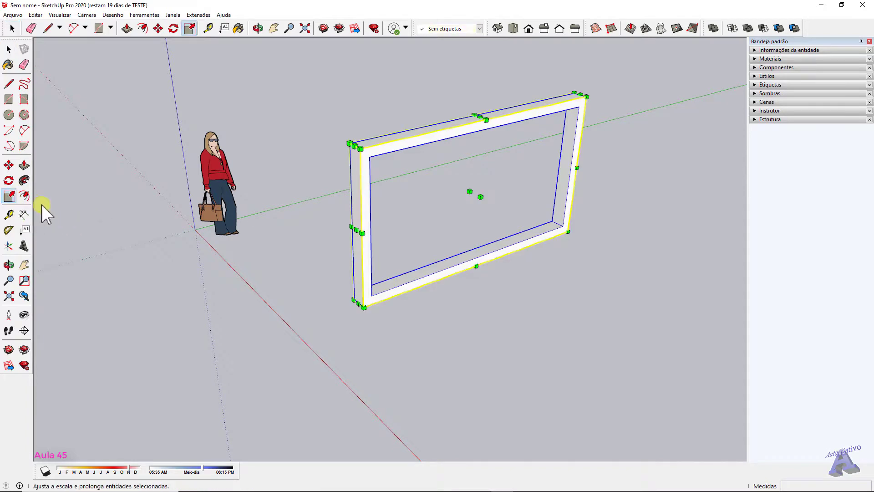
{"action": "left_click_drag", "start_coordinate": [355, 230], "coordinate": [315, 244]}
{"action": "mouse_move", "coordinate": [460, 120]}
{"action": "left_mouse_down"}
{"action": "mouse_move", "coordinate": [470, 57]}
{"action": "mouse_move", "coordinate": [474, 197]}
{"action": "mouse_move", "coordinate": [480, 114]}
{"action": "mouse_move", "coordinate": [473, 119]}
{"action": "left_mouse_up"}
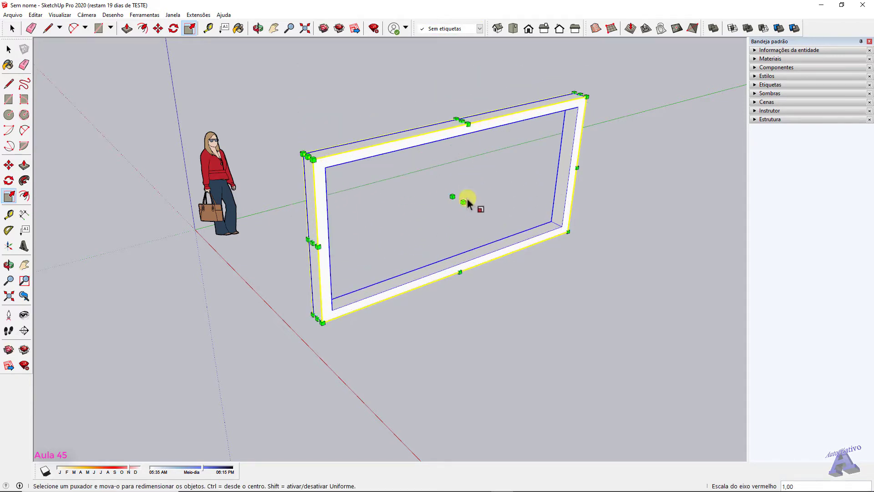
{"action": "mouse_move", "coordinate": [466, 203]}
{"action": "left_mouse_down"}
{"action": "mouse_move", "coordinate": [591, 271]}
{"action": "mouse_move", "coordinate": [463, 191]}
{"action": "left_mouse_up"}
{"action": "scroll", "coordinate": [312, 173], "scroll_direction": "up", "scroll_amount": 2}
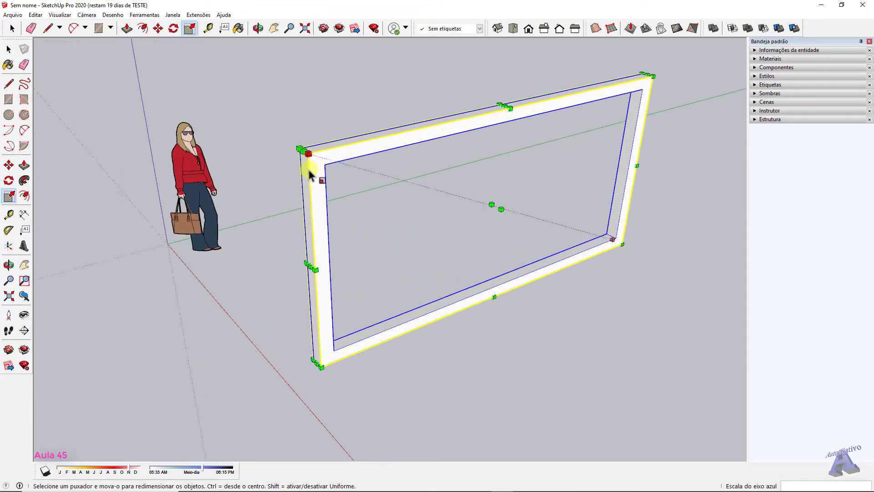
{"action": "key", "text": "space"}
Undo the scaling applied to the upright frame
{"action": "left_click", "coordinate": [670, 332]}
{"action": "middle_click_drag", "start_coordinate": [619, 309], "coordinate": [414, 165]}
{"action": "key", "text": "ctrl+z"}
{"action": "key", "text": "ctrl+z"}
Show the dynamic components toolbar and open the component attributes of the frame
{"action": "left_click", "coordinate": [414, 155]}
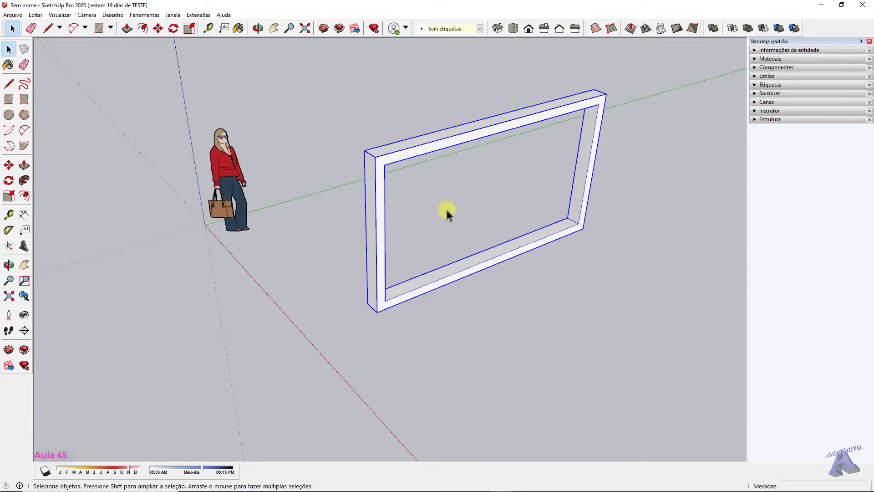
{"action": "right_click", "coordinate": [822, 29]}
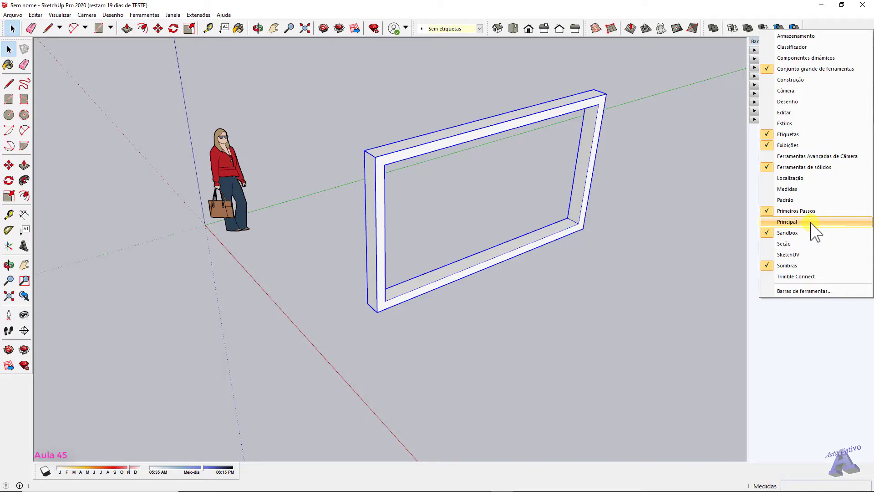
{"action": "left_click", "coordinate": [806, 58]}
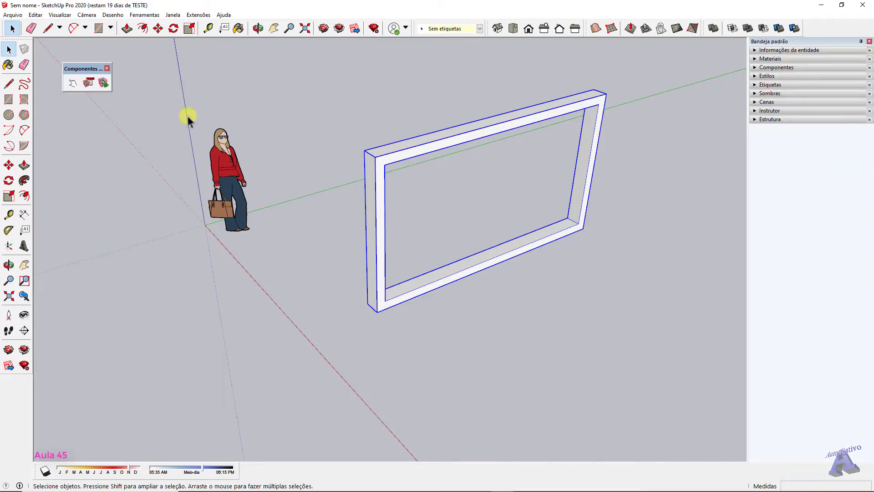
{"action": "left_click_drag", "start_coordinate": [82, 70], "coordinate": [263, 64]}
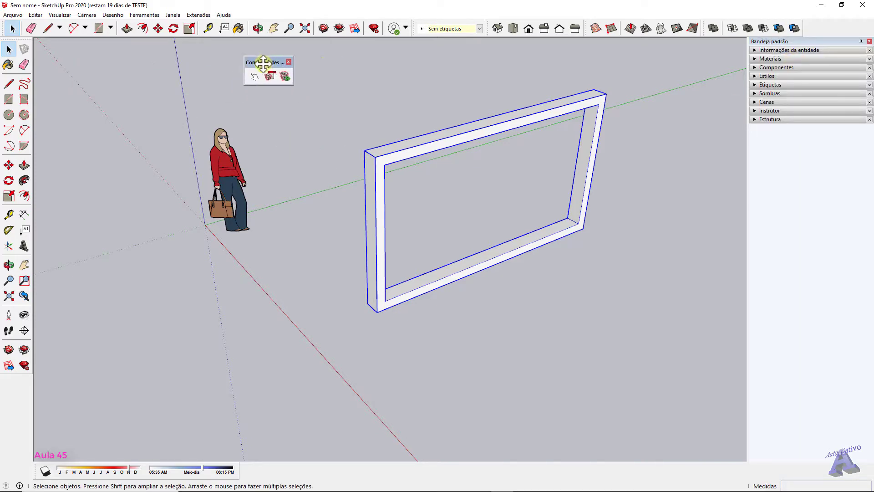
{"action": "left_click", "coordinate": [285, 77]}
{"action": "mouse_move", "coordinate": [142, 51]}
{"action": "left_mouse_down"}
{"action": "mouse_move", "coordinate": [152, 51]}
{"action": "mouse_move", "coordinate": [149, 61]}
{"action": "left_mouse_up"}
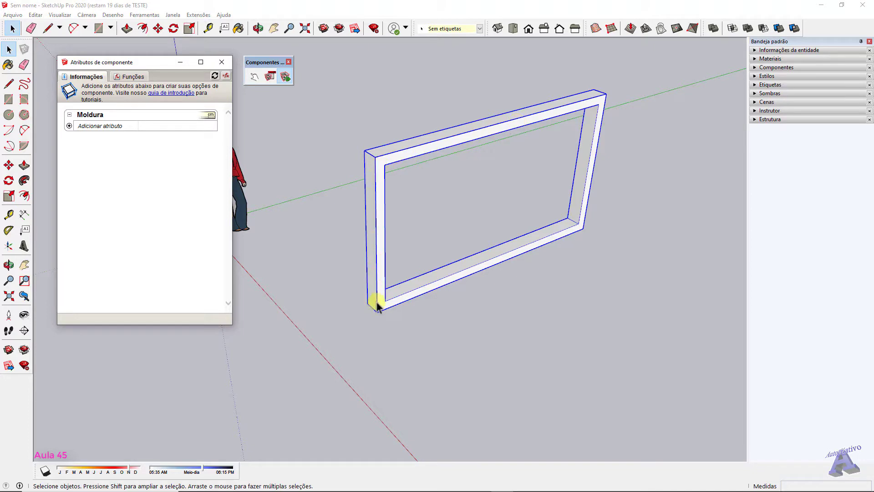
Add the ScaleTool behavior attribute to the Moldura component
{"action": "left_click", "coordinate": [69, 126]}
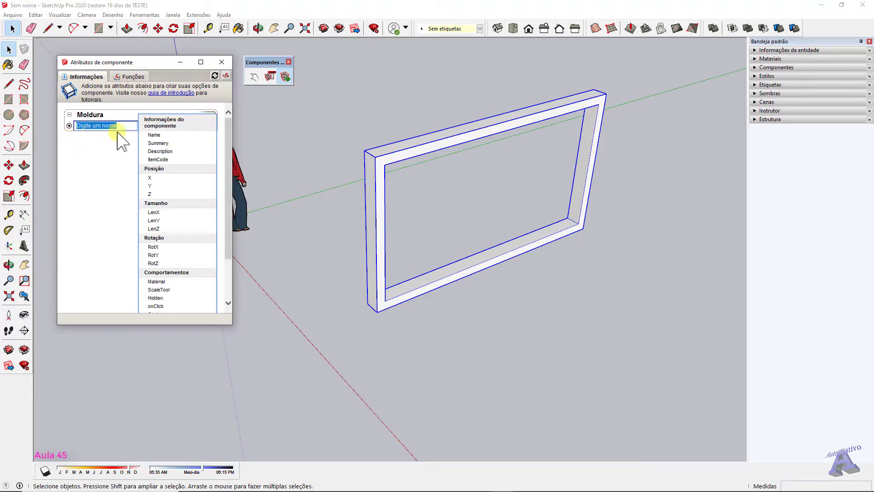
{"action": "scroll", "coordinate": [181, 185], "scroll_direction": "down", "scroll_amount": 1}
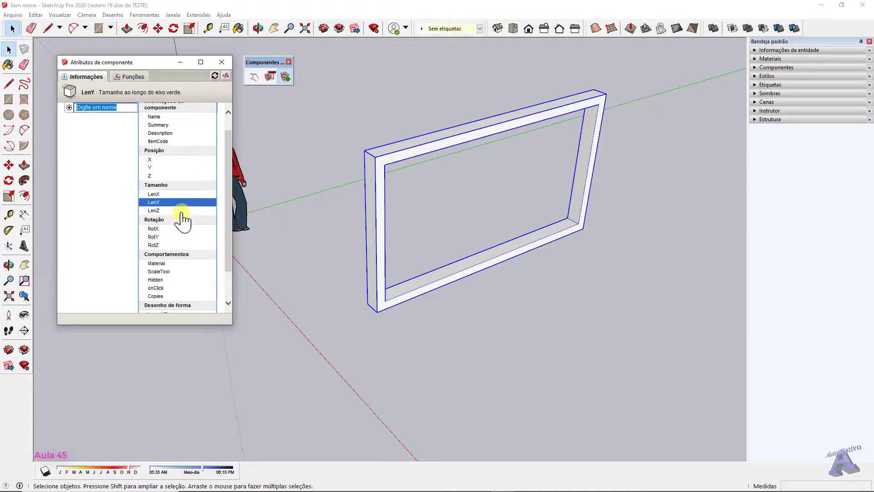
{"action": "left_click", "coordinate": [158, 272]}
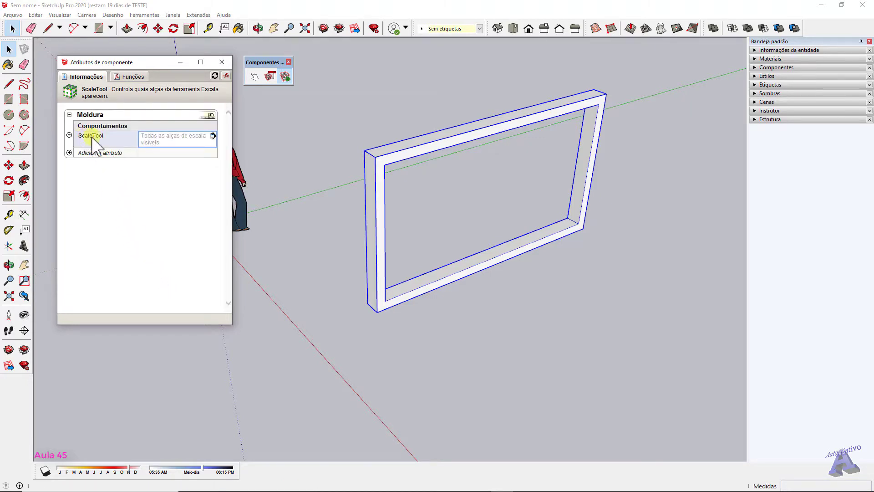
Disable the X, X+Z, X+Y and uniform XYZ scale options, keep Y, Z and Y+Z enabled, and apply
{"action": "left_click", "coordinate": [213, 137]}
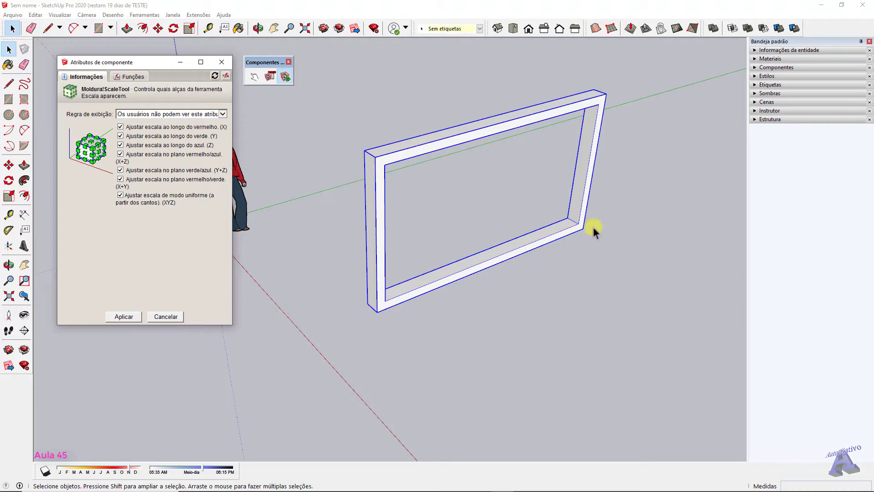
{"action": "left_click", "coordinate": [121, 136]}
{"action": "left_click", "coordinate": [120, 135]}
{"action": "left_click", "coordinate": [120, 154]}
{"action": "left_click", "coordinate": [121, 154]}
{"action": "left_click", "coordinate": [121, 154]}
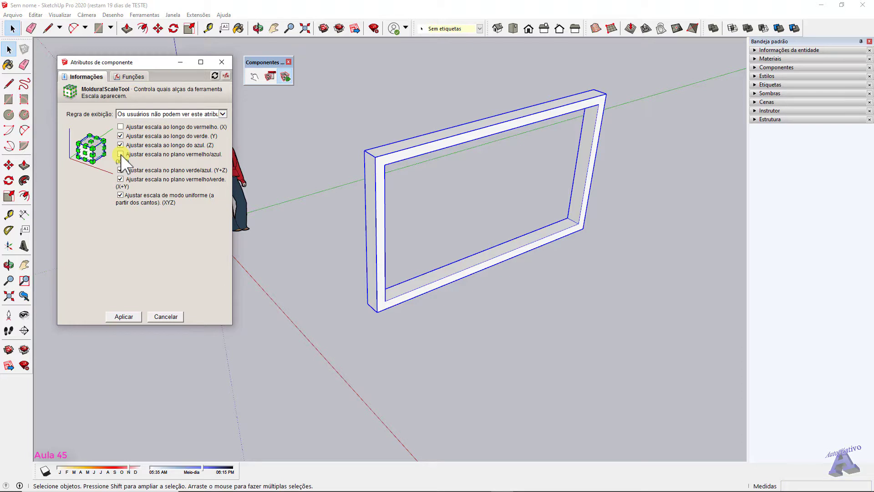
{"action": "left_click", "coordinate": [120, 179]}
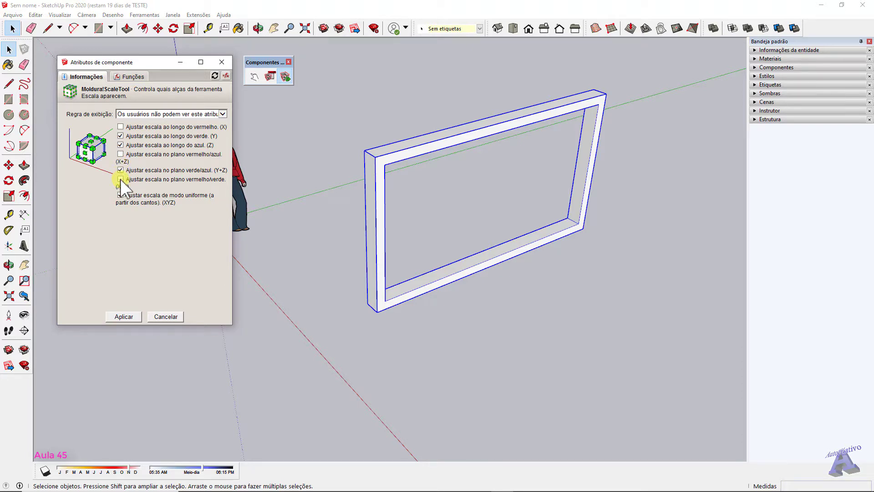
{"action": "left_click", "coordinate": [121, 195]}
{"action": "left_click", "coordinate": [124, 316]}
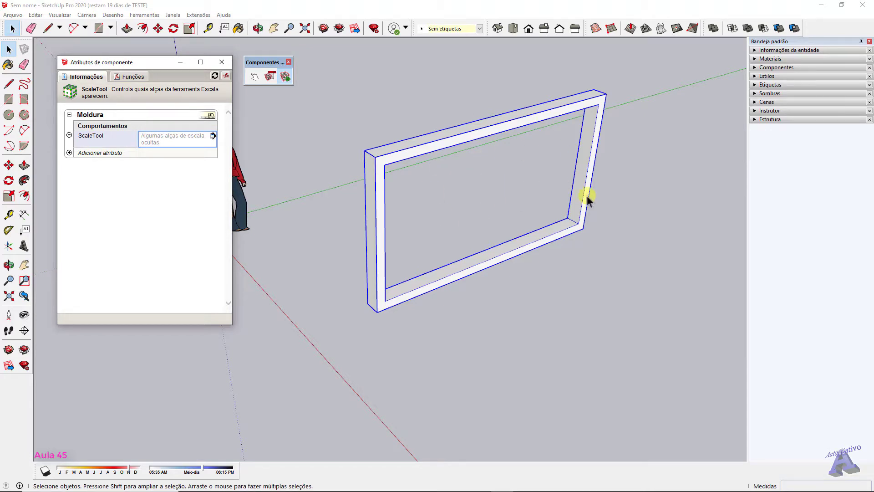
Close the component attributes and examine which scale handles the Scale tool offers on the frame
{"action": "left_click", "coordinate": [223, 62]}
{"action": "left_click", "coordinate": [564, 289]}
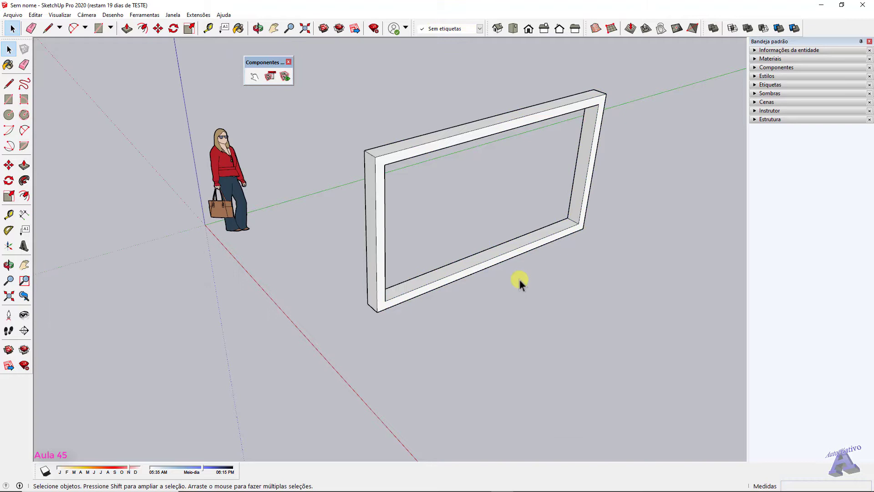
{"action": "left_click", "coordinate": [510, 258]}
{"action": "left_click", "coordinate": [9, 196]}
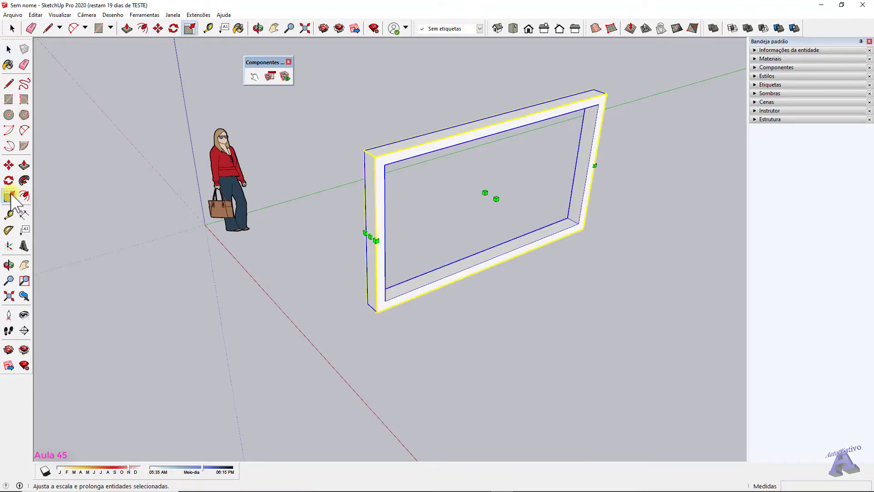
{"action": "middle_click_drag", "start_coordinate": [395, 219], "coordinate": [445, 226]}
{"action": "middle_click_drag", "start_coordinate": [529, 237], "coordinate": [539, 211]}
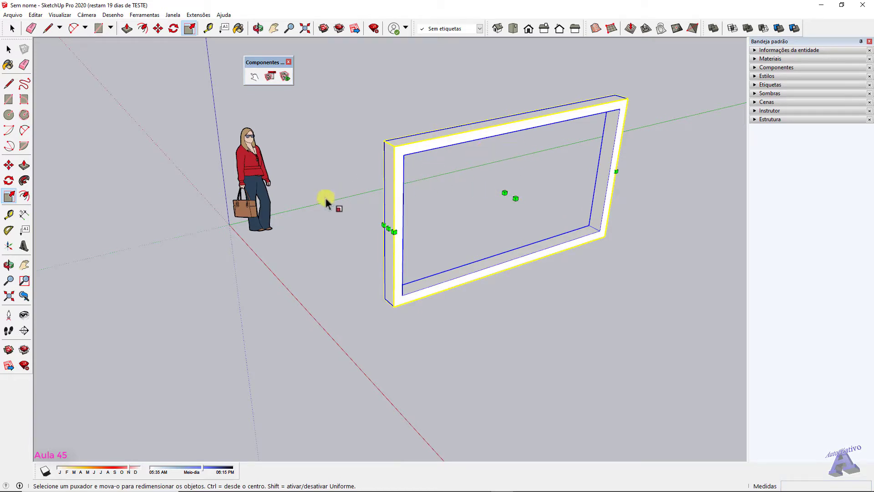
{"action": "middle_click_drag", "start_coordinate": [326, 200], "coordinate": [269, 222]}
Rotate the upright frame 90° about its lower back corner in the red/blue plane so it lies flat
{"action": "left_click", "coordinate": [8, 181]}
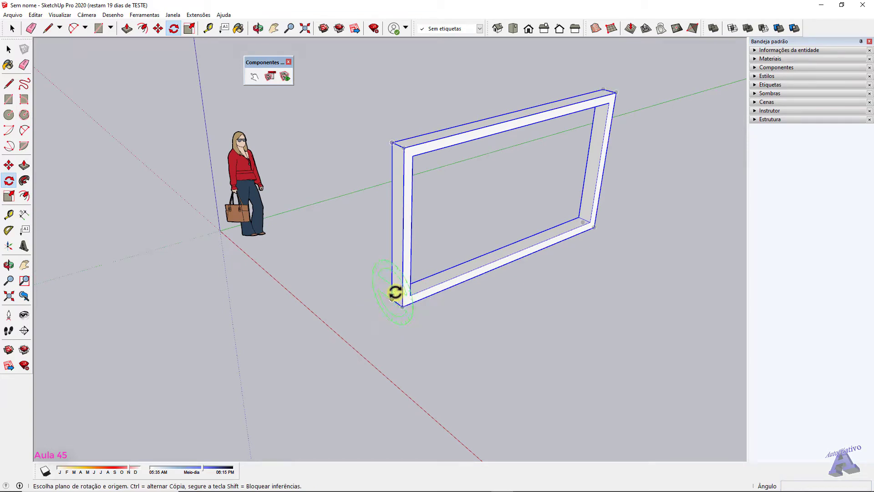
{"action": "middle_click_drag", "start_coordinate": [392, 298], "coordinate": [511, 296]}
{"action": "scroll", "coordinate": [452, 285], "scroll_direction": "up", "scroll_amount": 5}
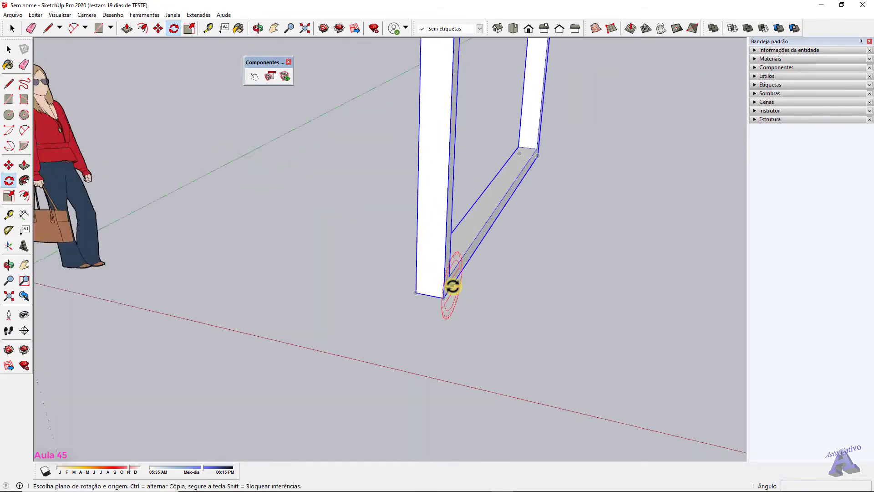
{"action": "middle_click_drag", "start_coordinate": [452, 285], "coordinate": [461, 232]}
{"action": "left_click", "coordinate": [451, 231]}
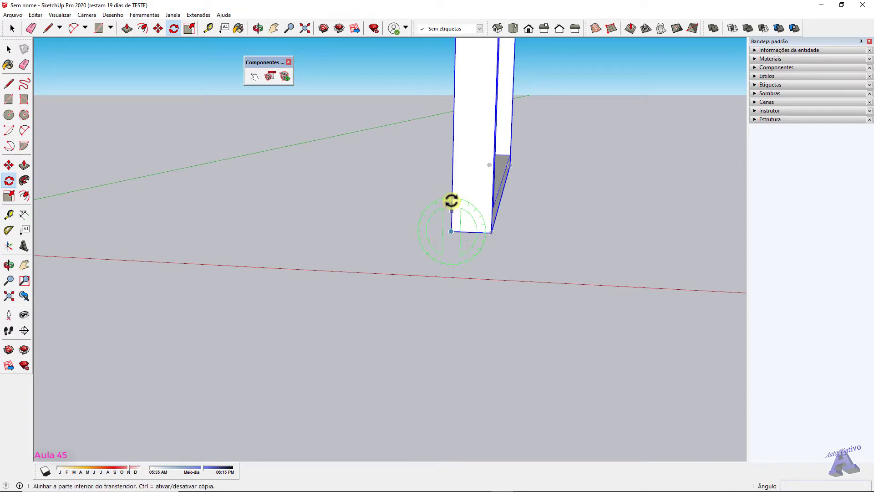
{"action": "left_click", "coordinate": [455, 178]}
{"action": "left_click", "coordinate": [346, 226]}
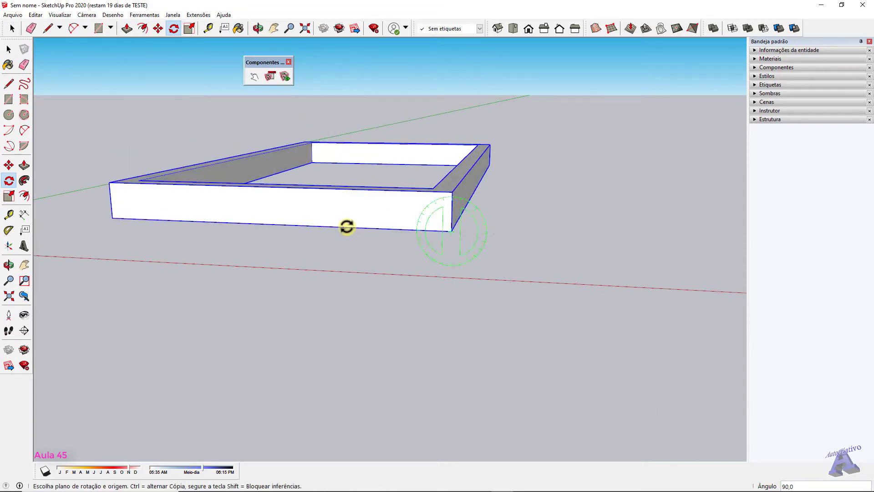
{"action": "key", "text": "space"}
{"action": "left_click", "coordinate": [545, 209]}
Examine which scale handles the Scale tool offers on the flat frame
{"action": "middle_click_drag", "start_coordinate": [545, 209], "coordinate": [306, 318]}
{"action": "scroll", "coordinate": [438, 272], "scroll_direction": "down", "scroll_amount": 3}
{"action": "left_click", "coordinate": [9, 196]}
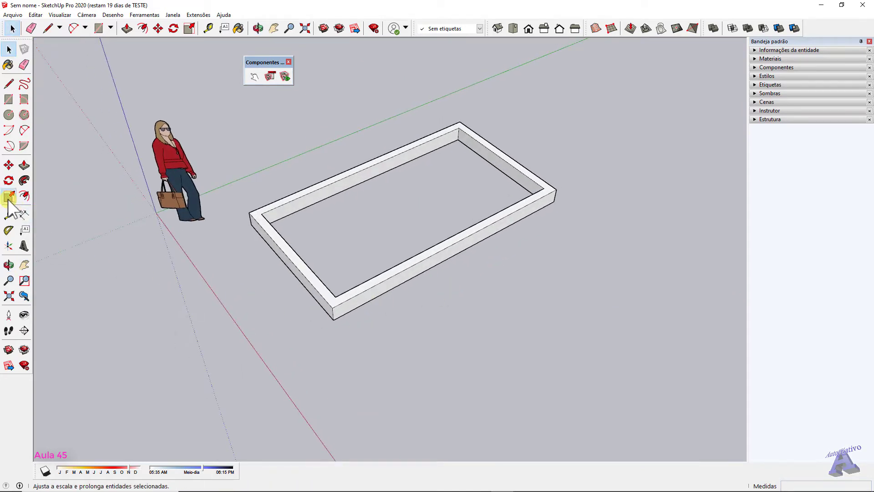
{"action": "left_click", "coordinate": [297, 270]}
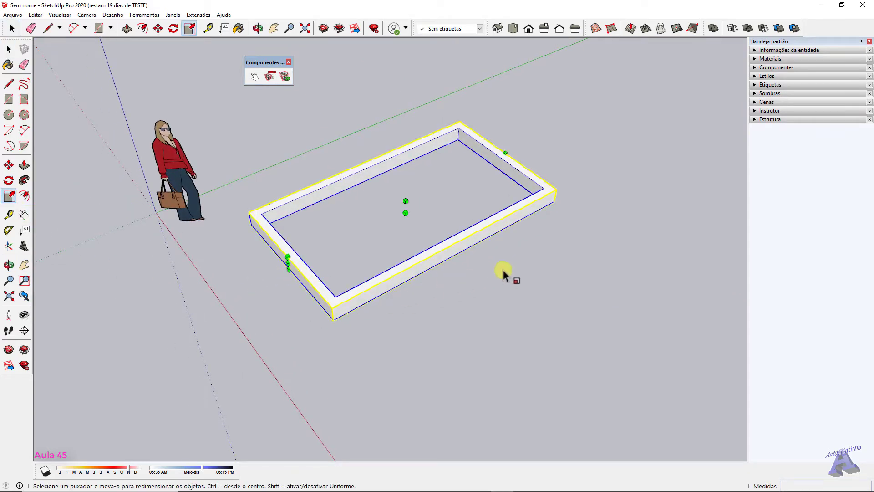
{"action": "key", "text": "space"}
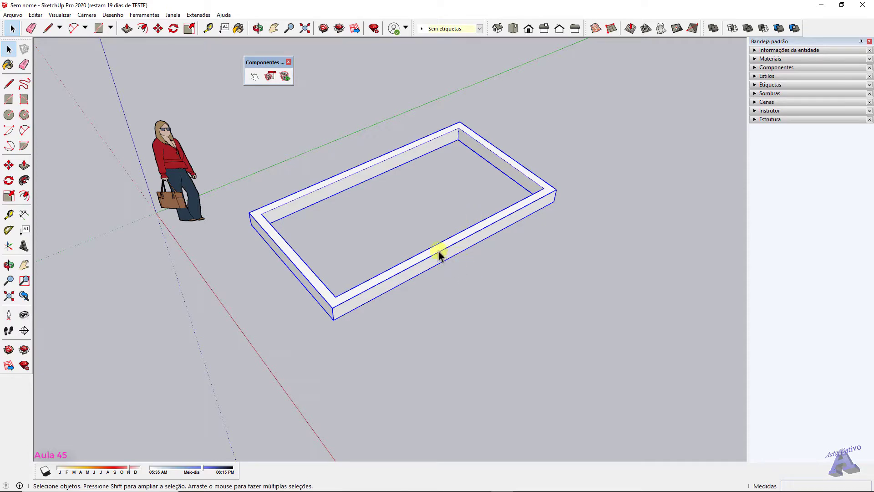
Explode the flat frame component and rotate its loose geometry 90° about the near lower corner to stand upright
{"action": "right_click", "coordinate": [356, 294]}
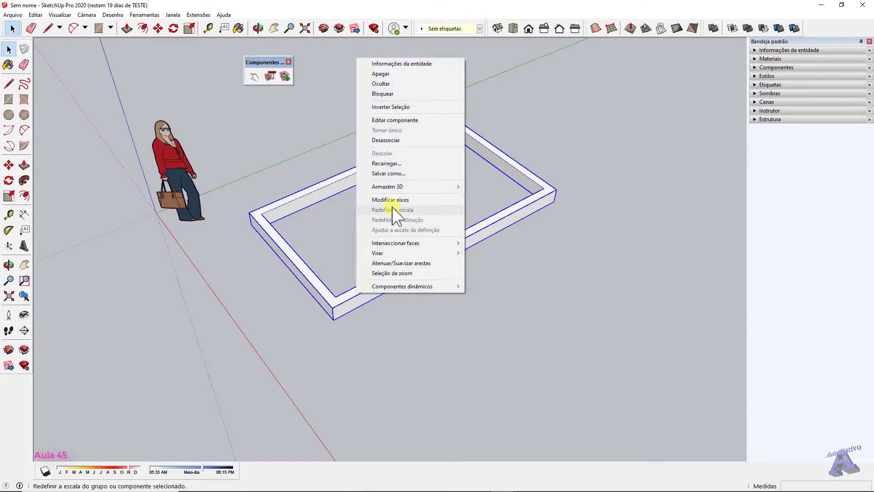
{"action": "left_click", "coordinate": [394, 141]}
{"action": "middle_click_drag", "start_coordinate": [351, 248], "coordinate": [128, 219]}
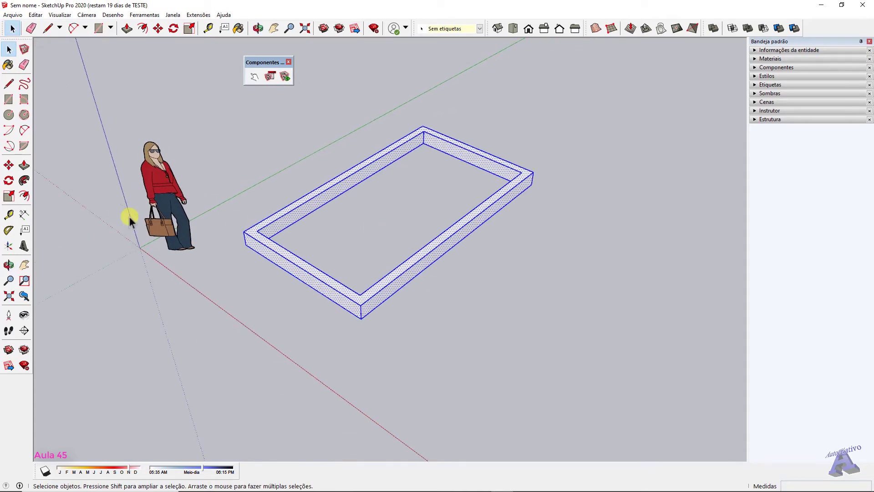
{"action": "left_click", "coordinate": [8, 180]}
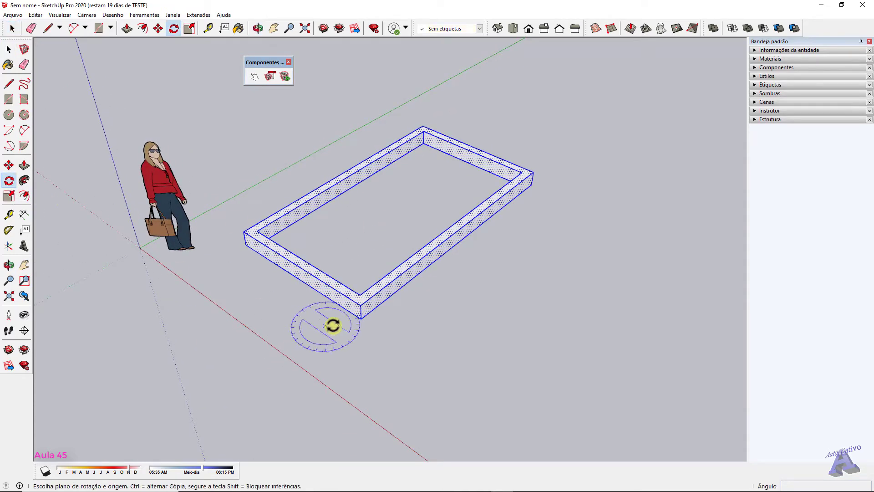
{"action": "left_click", "coordinate": [362, 319]}
{"action": "left_click", "coordinate": [297, 280]}
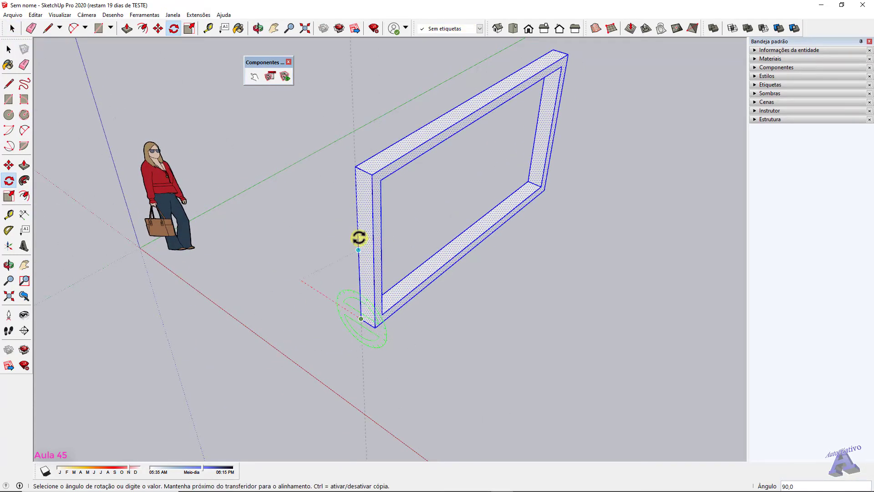
{"action": "left_click", "coordinate": [359, 238]}
{"action": "key", "text": "space"}
{"action": "left_click", "coordinate": [494, 310]}
Make the upright frame's entire geometry a component named Moldura 2
{"action": "middle_click_drag", "start_coordinate": [494, 310], "coordinate": [332, 248]}
{"action": "triple_click", "coordinate": [332, 248]}
{"action": "right_click", "coordinate": [332, 247]}
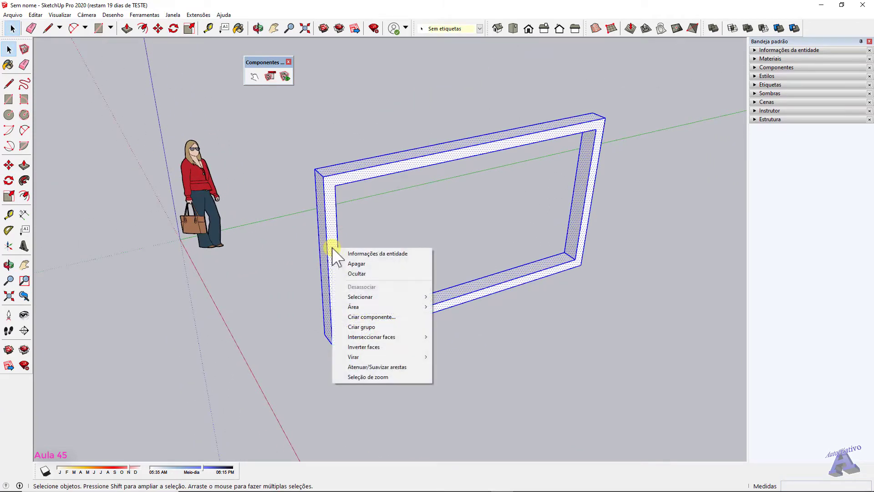
{"action": "left_click", "coordinate": [394, 318]}
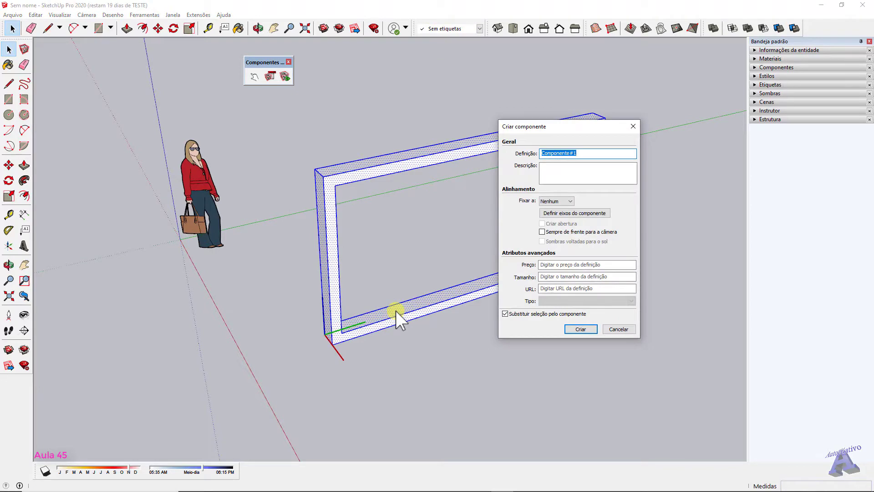
{"action": "type", "text": "Moldura 2"}
{"action": "left_click", "coordinate": [576, 329]}
{"action": "left_click", "coordinate": [404, 295]}
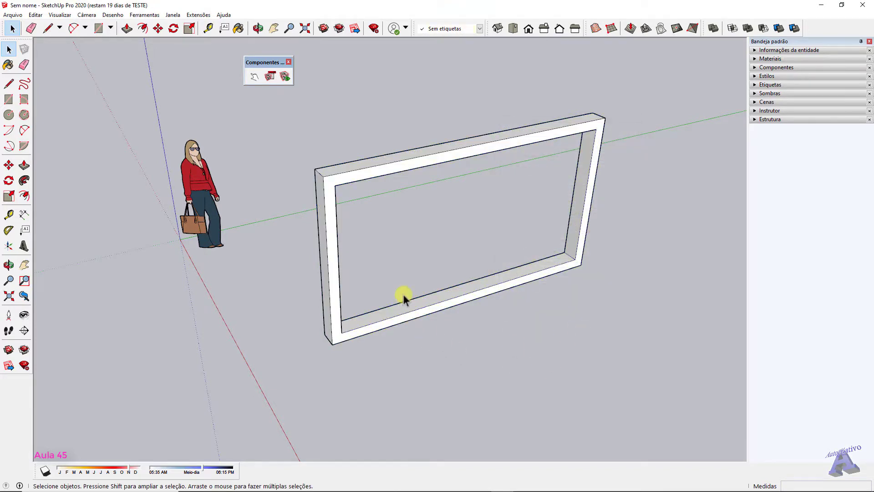
Open the component attributes of the Moldura 2 frame and add the ScaleTool behavior attribute
{"action": "middle_click_drag", "start_coordinate": [403, 295], "coordinate": [324, 266]}
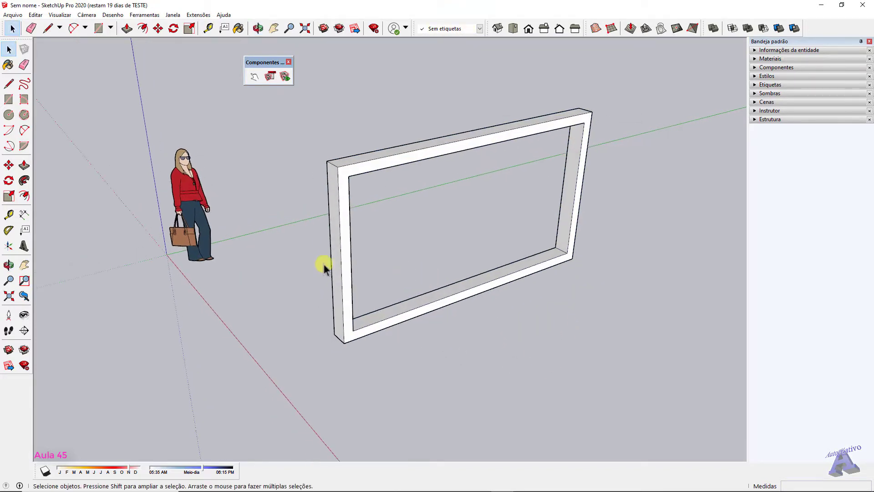
{"action": "left_click", "coordinate": [340, 165]}
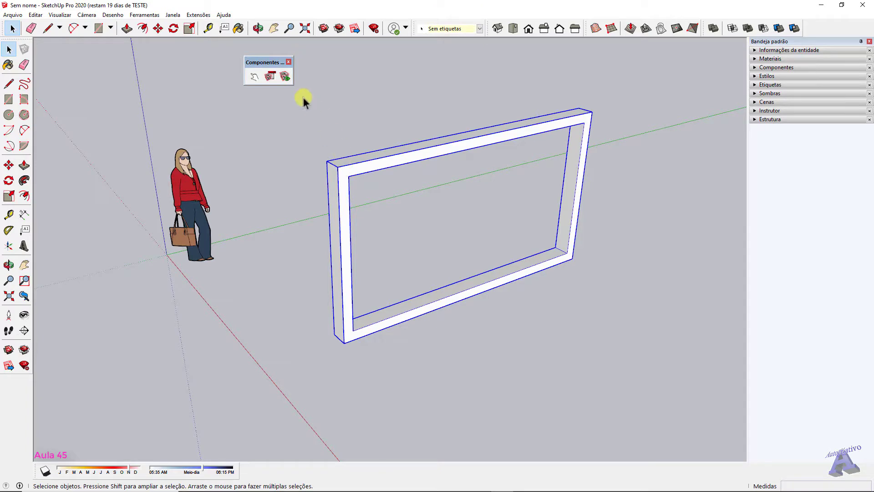
{"action": "left_click", "coordinate": [285, 76]}
{"action": "left_click", "coordinate": [73, 126]}
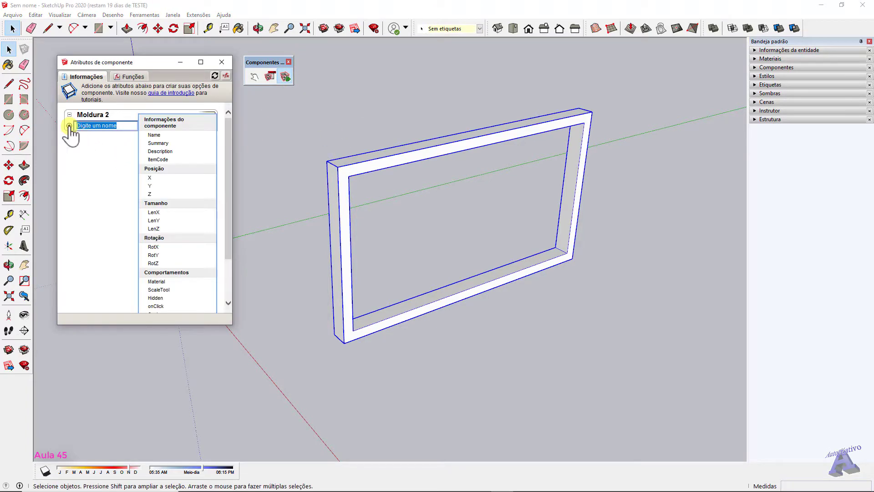
{"action": "left_click", "coordinate": [162, 290]}
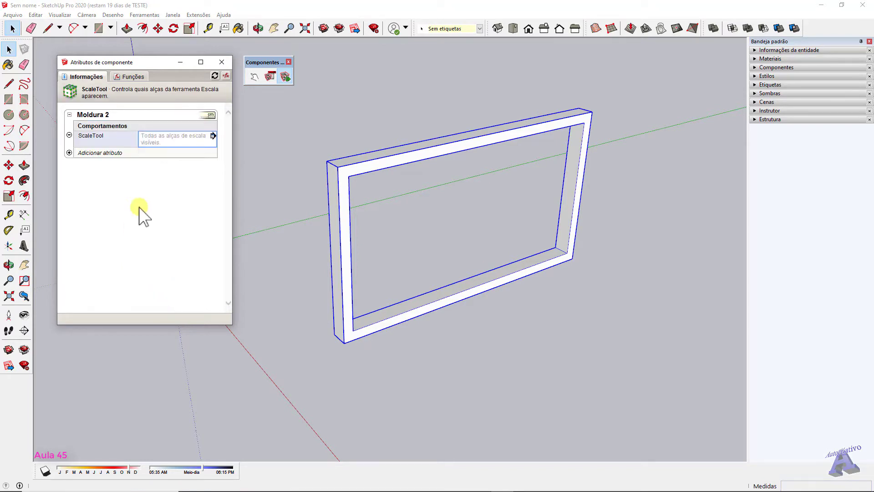
Disable the X, X+Z, X+Y and uniform XYZ scale options of Moldura 2, leaving Y, Z and Y+Z enabled, and apply
{"action": "left_click", "coordinate": [216, 135]}
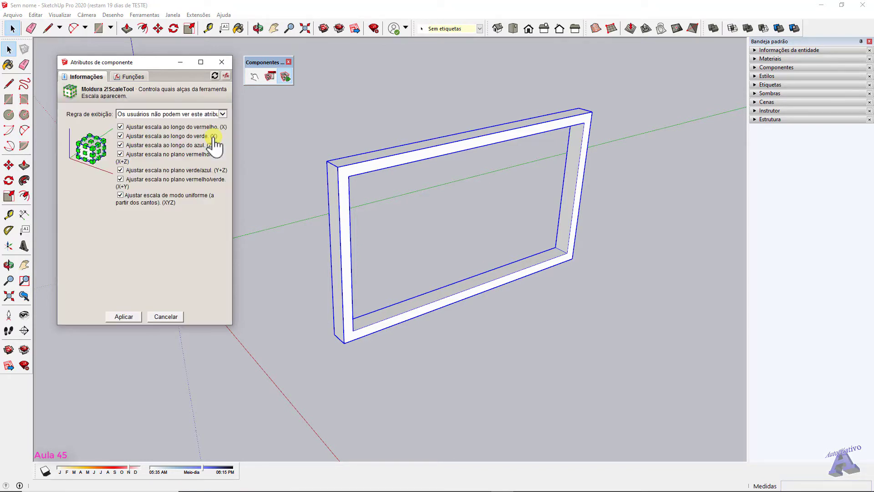
{"action": "left_click", "coordinate": [120, 127]}
{"action": "left_click", "coordinate": [120, 136]}
{"action": "left_click", "coordinate": [121, 127]}
{"action": "left_click", "coordinate": [120, 145]}
{"action": "left_click", "coordinate": [121, 155]}
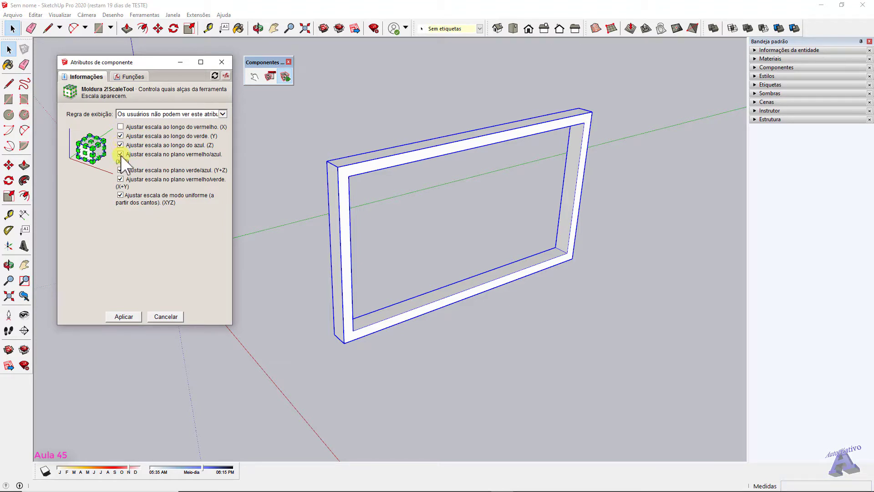
{"action": "left_click", "coordinate": [120, 179]}
{"action": "left_click", "coordinate": [120, 194]}
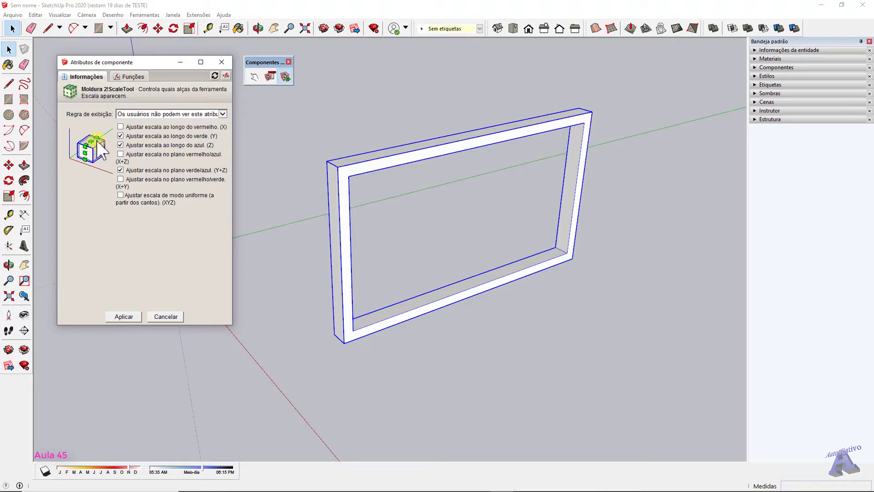
{"action": "left_click", "coordinate": [127, 320]}
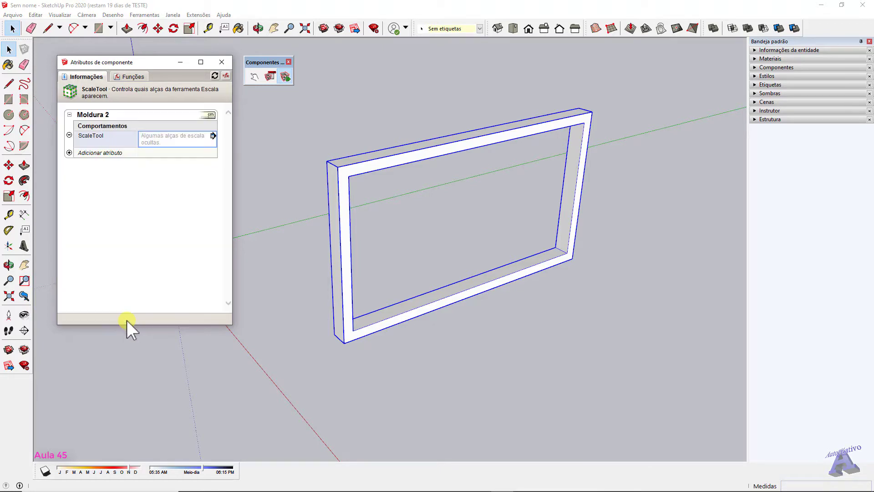
Close the component attributes and stretch the frame's length along the green axis with the Scale tool
{"action": "left_click", "coordinate": [223, 62]}
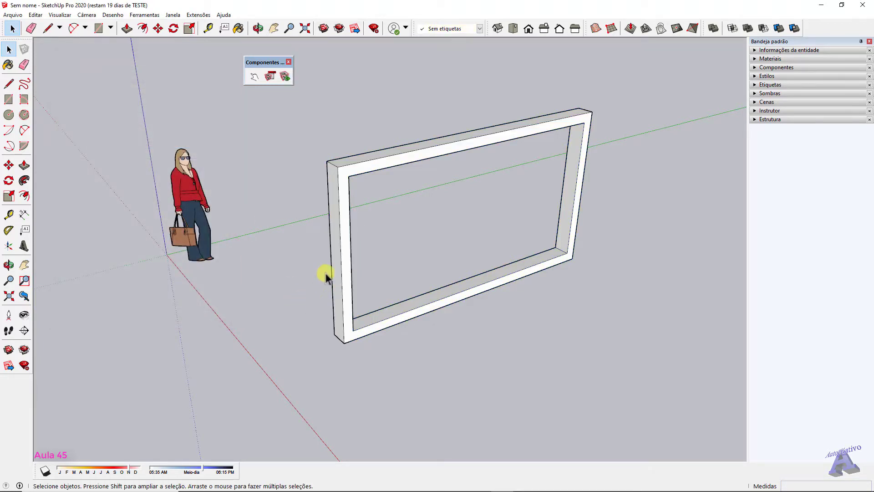
{"action": "left_click", "coordinate": [9, 195]}
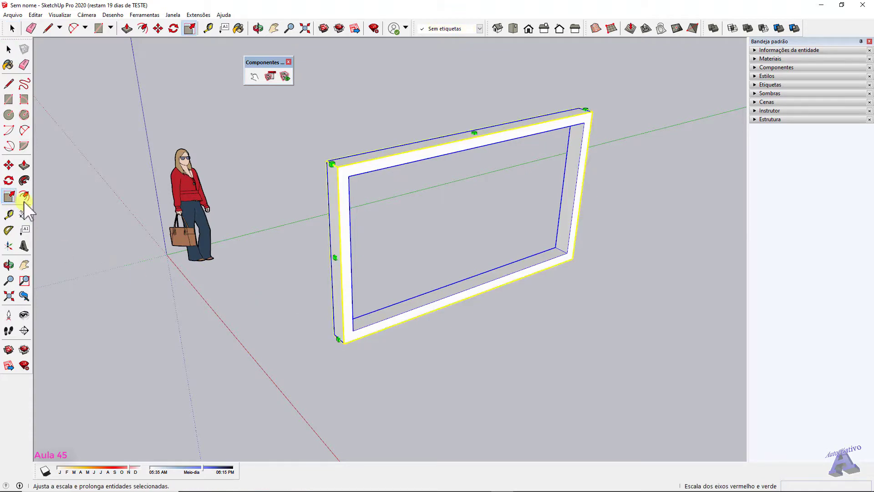
{"action": "middle_click_drag", "start_coordinate": [479, 211], "coordinate": [513, 210]}
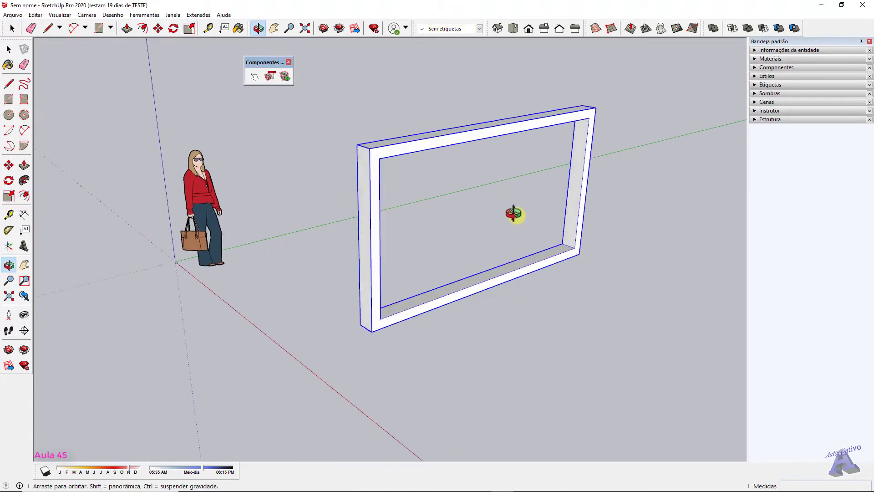
{"action": "left_click_drag", "start_coordinate": [366, 242], "coordinate": [296, 270]}
Scale the frame taller along the blue axis, and shrink it from its upper corner by 0,86;0,81 in green and blue
{"action": "middle_click_drag", "start_coordinate": [433, 215], "coordinate": [455, 227]}
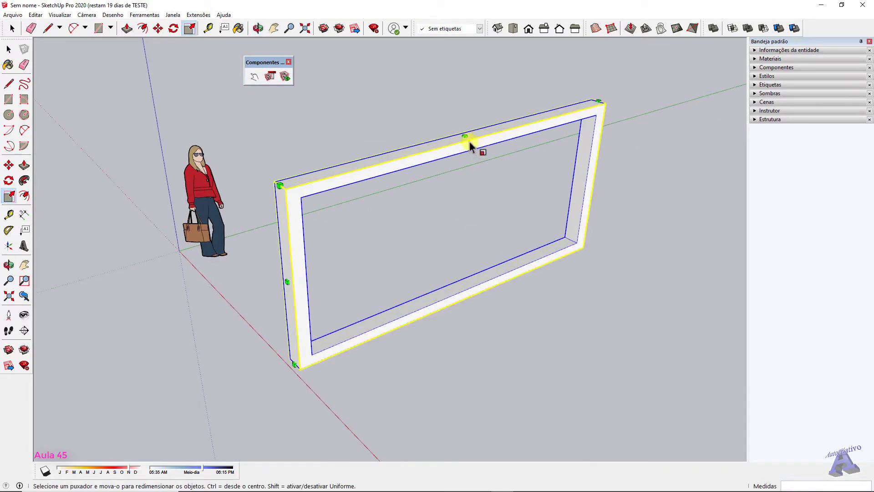
{"action": "left_click_drag", "start_coordinate": [467, 138], "coordinate": [474, 88]}
{"action": "left_click_drag", "start_coordinate": [277, 131], "coordinate": [336, 166]}
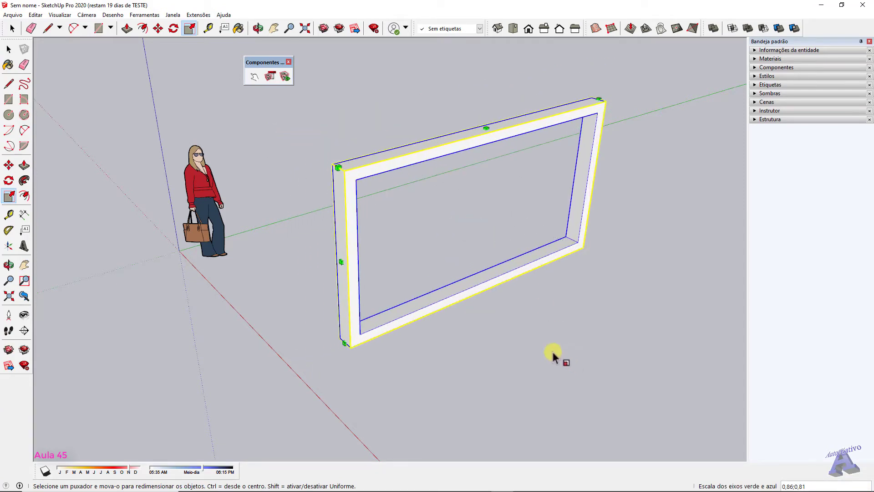
{"action": "key", "text": "space"}
{"action": "left_click", "coordinate": [444, 313]}
Delete the Moldura 2 frame from the model
{"action": "middle_click_drag", "start_coordinate": [445, 313], "coordinate": [481, 211]}
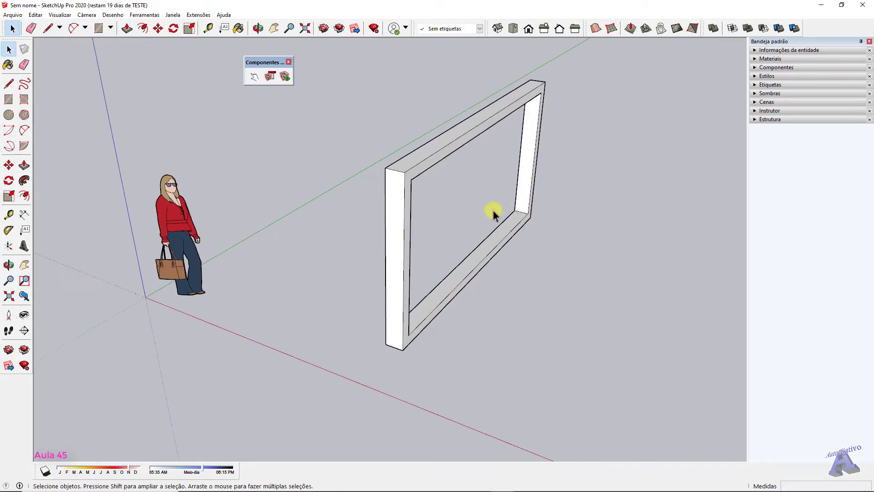
{"action": "triple_click", "coordinate": [489, 260]}
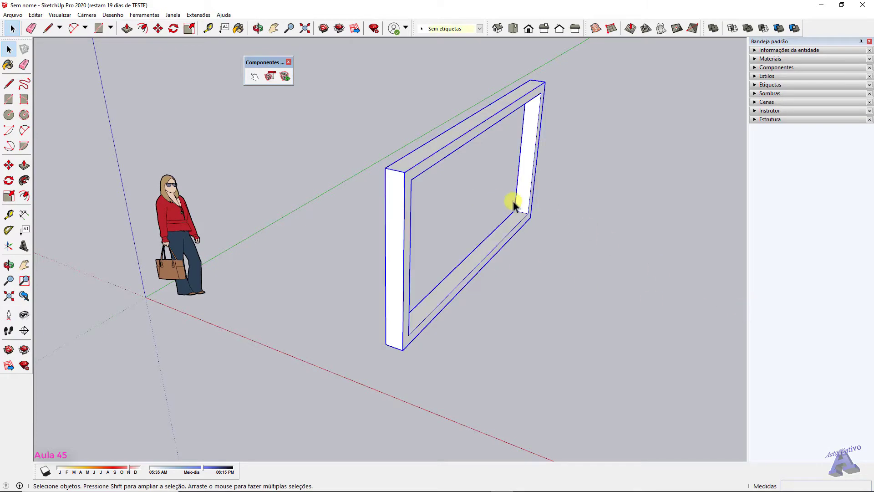
{"action": "middle_click_drag", "start_coordinate": [657, 275], "coordinate": [433, 285]}
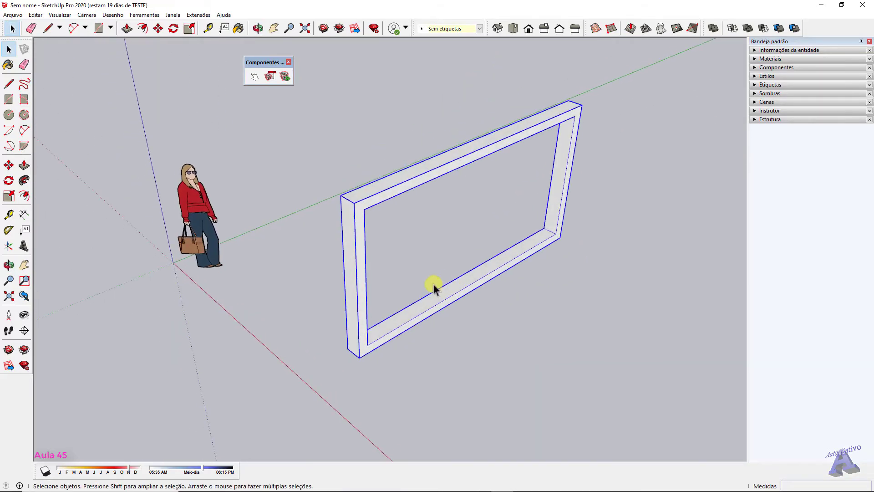
{"action": "left_click", "coordinate": [521, 325]}
{"action": "left_click", "coordinate": [494, 267]}
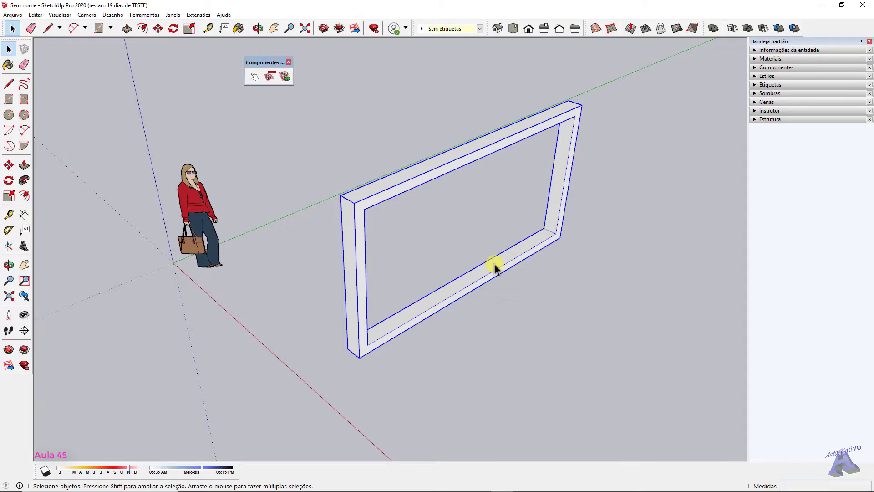
{"action": "key", "text": "Delete"}
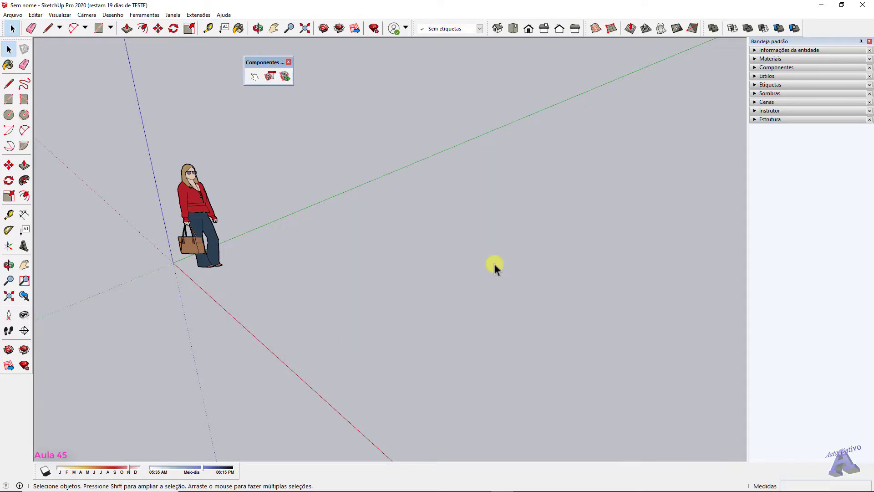
Open the 3D Warehouse and search all categories for "window asw"
{"action": "left_click", "coordinate": [173, 14]}
{"action": "left_click", "coordinate": [202, 84]}
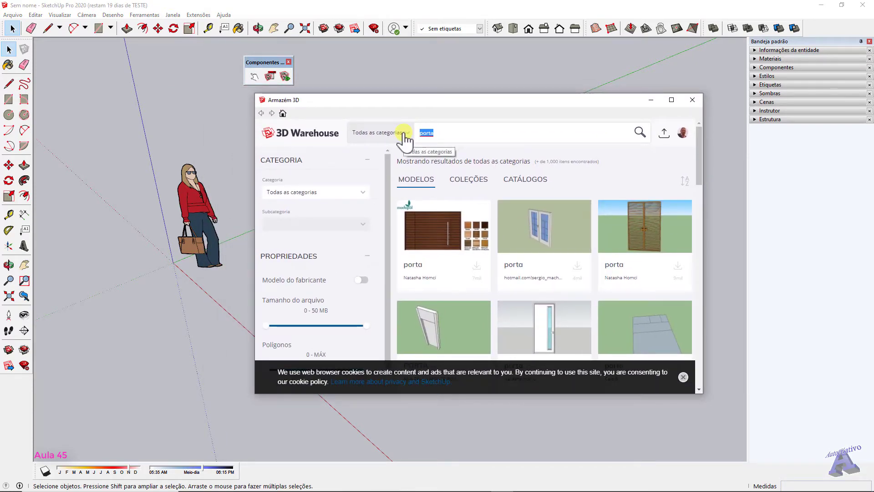
{"action": "type", "text": "window"}
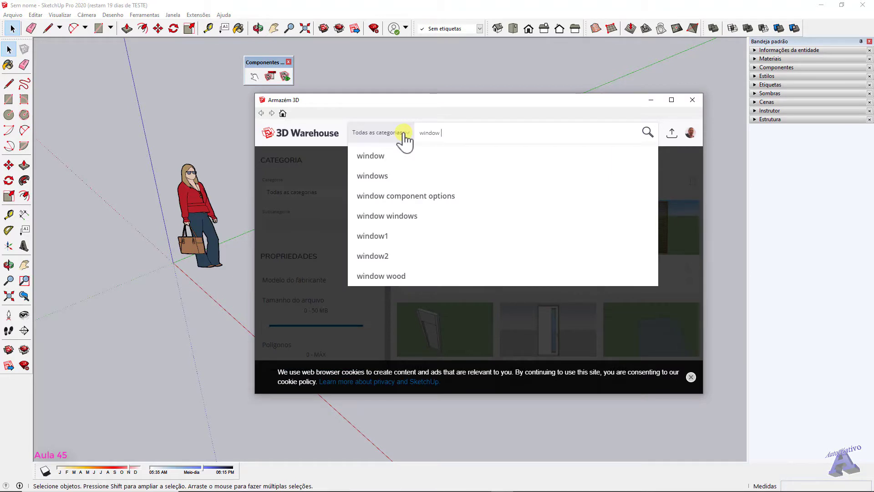
{"action": "type", "text": " asw"}
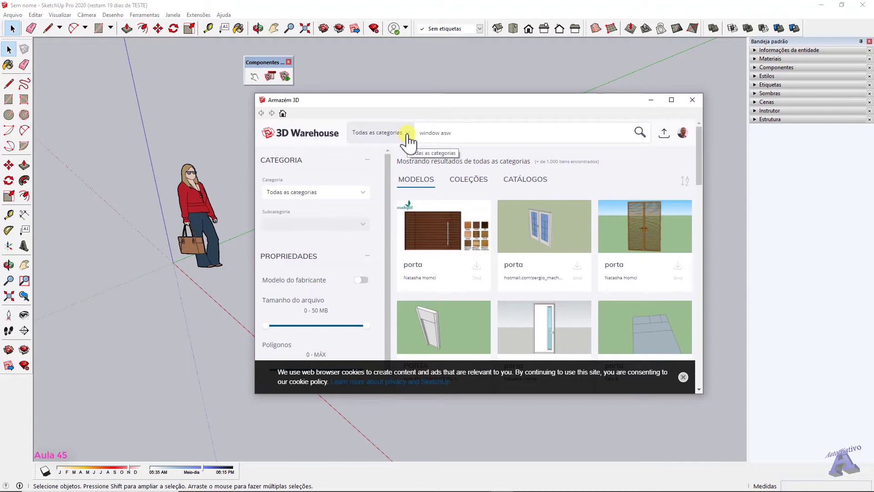
Search the 3D Warehouse for "window aws" and browse the resulting window models
{"action": "key", "text": "Return"}
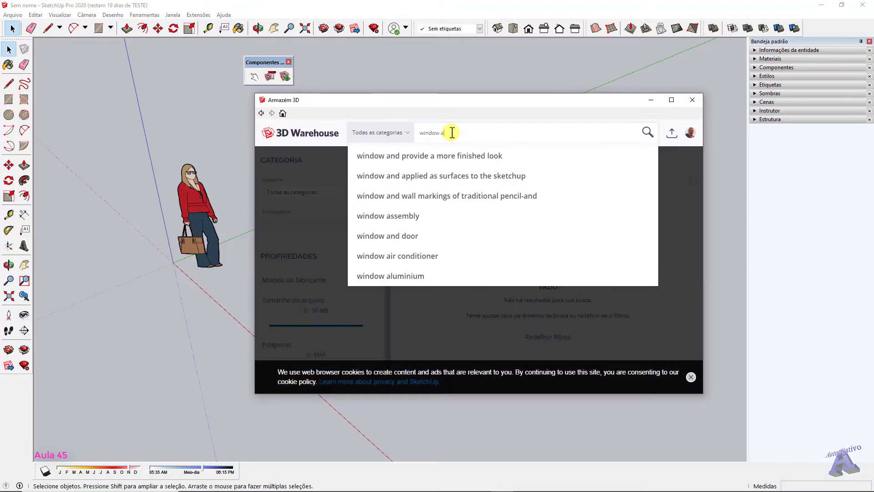
{"action": "key", "text": "Return"}
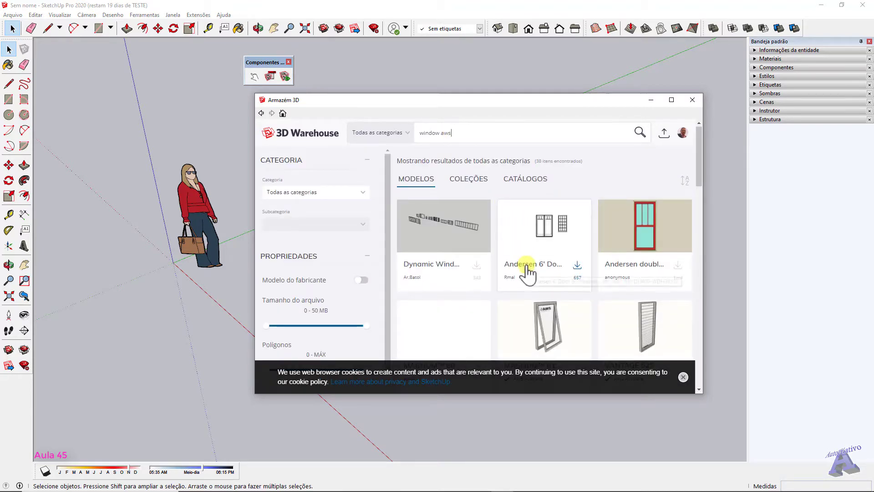
{"action": "scroll", "coordinate": [524, 271], "scroll_direction": "down", "scroll_amount": 3}
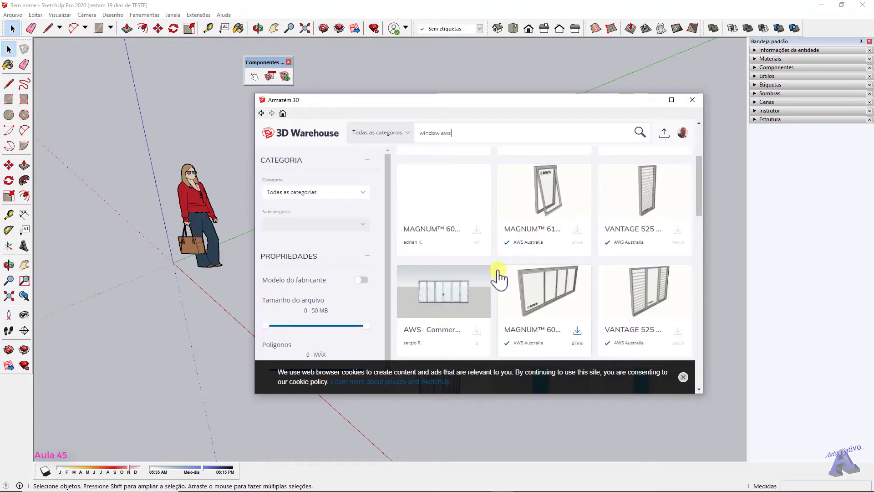
{"action": "scroll", "coordinate": [499, 278], "scroll_direction": "down", "scroll_amount": 1}
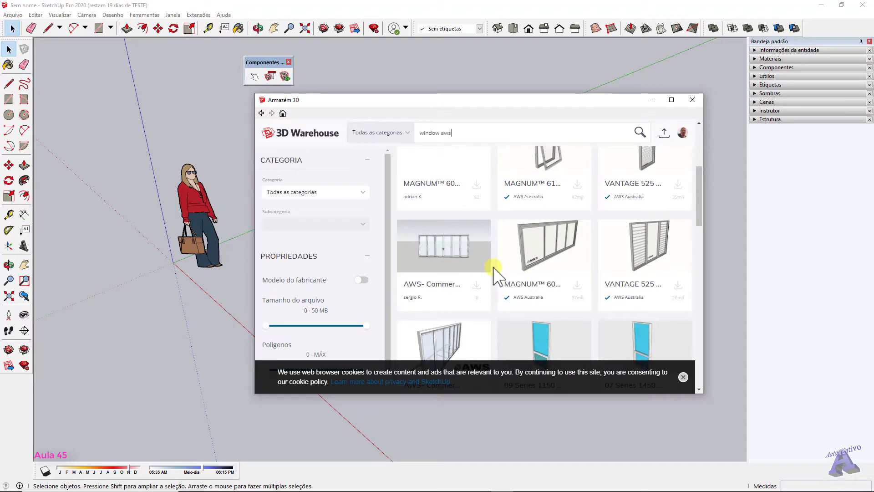
{"action": "scroll", "coordinate": [495, 272], "scroll_direction": "down", "scroll_amount": 2}
{"action": "scroll", "coordinate": [496, 274], "scroll_direction": "up", "scroll_amount": 2}
{"action": "scroll", "coordinate": [496, 273], "scroll_direction": "up", "scroll_amount": 2}
{"action": "scroll", "coordinate": [498, 276], "scroll_direction": "down", "scroll_amount": 2}
Load the MAGNUM 602 Sliding Window 4 Light directly into the model and place it near the green axis
{"action": "left_click", "coordinate": [560, 255]}
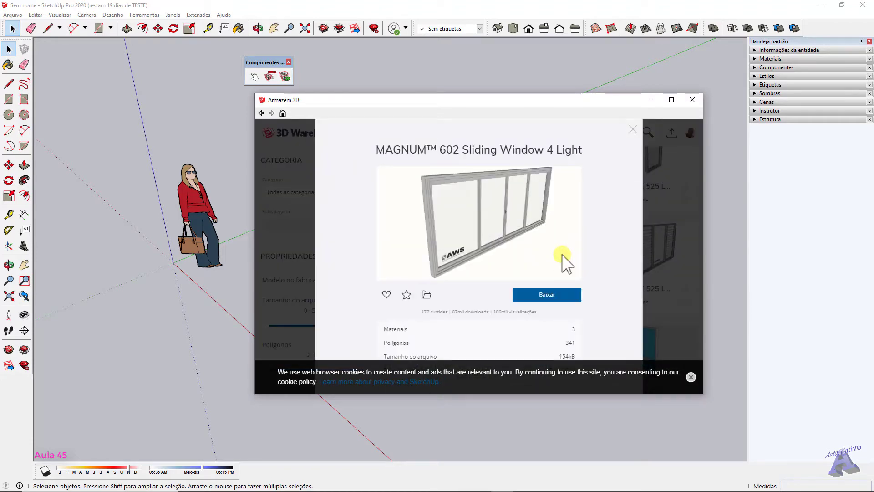
{"action": "left_click", "coordinate": [540, 296]}
{"action": "left_click", "coordinate": [466, 268]}
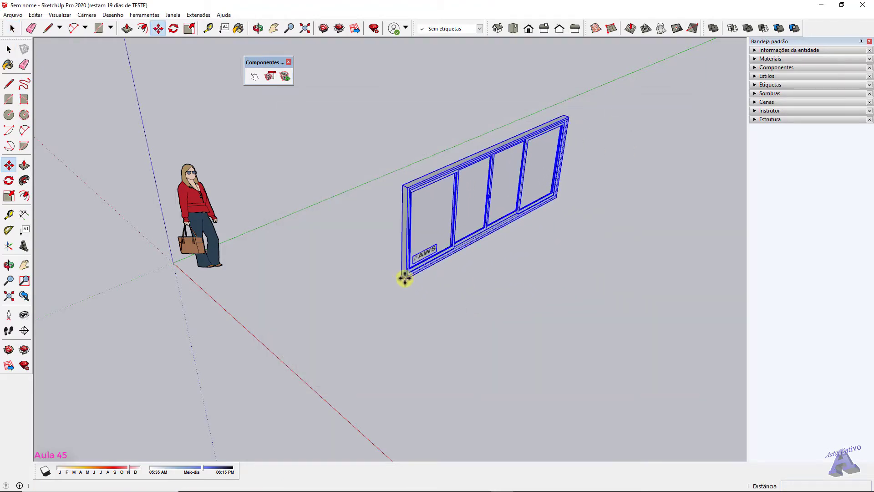
{"action": "left_click", "coordinate": [405, 278]}
{"action": "key", "text": "space"}
{"action": "left_click", "coordinate": [486, 277]}
{"action": "scroll", "coordinate": [506, 255], "scroll_direction": "up", "scroll_amount": 3}
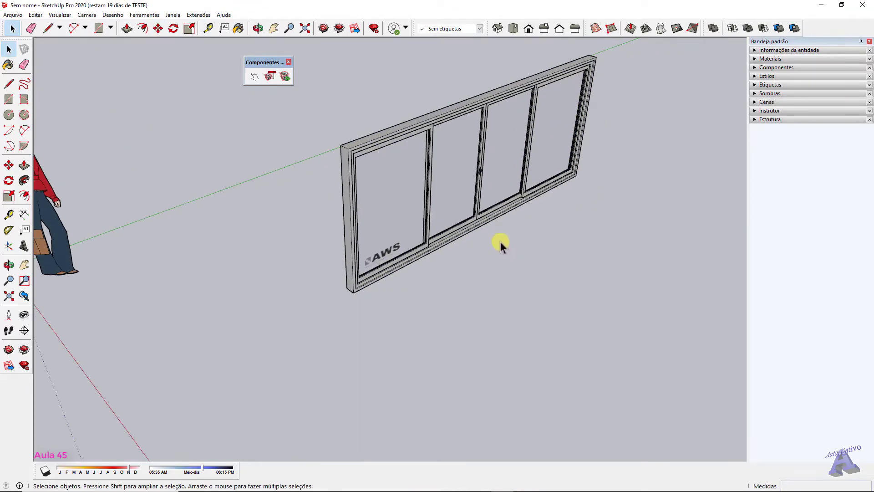
{"action": "scroll", "coordinate": [519, 287], "scroll_direction": "down", "scroll_amount": 3}
Shrink the sliding window's width along the green axis with the Scale tool and inspect its frame profiles
{"action": "middle_click_drag", "start_coordinate": [539, 332], "coordinate": [374, 188]}
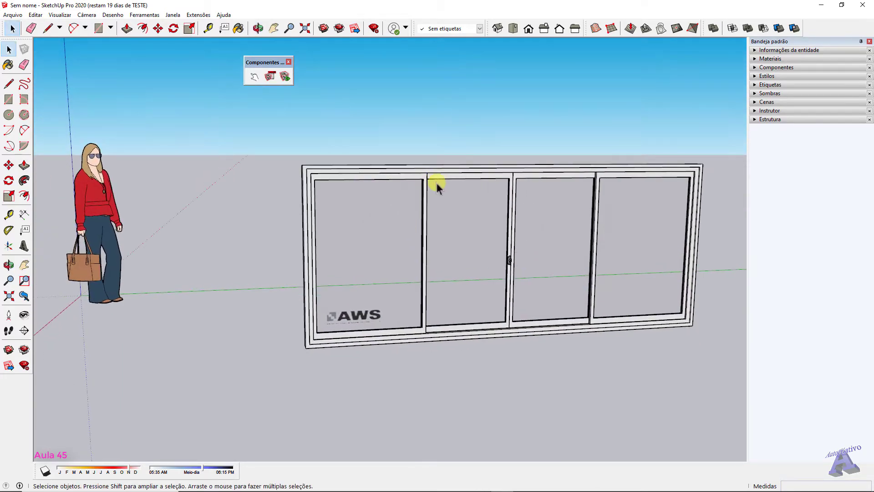
{"action": "middle_click_drag", "start_coordinate": [437, 184], "coordinate": [449, 258]}
{"action": "left_click", "coordinate": [440, 263]}
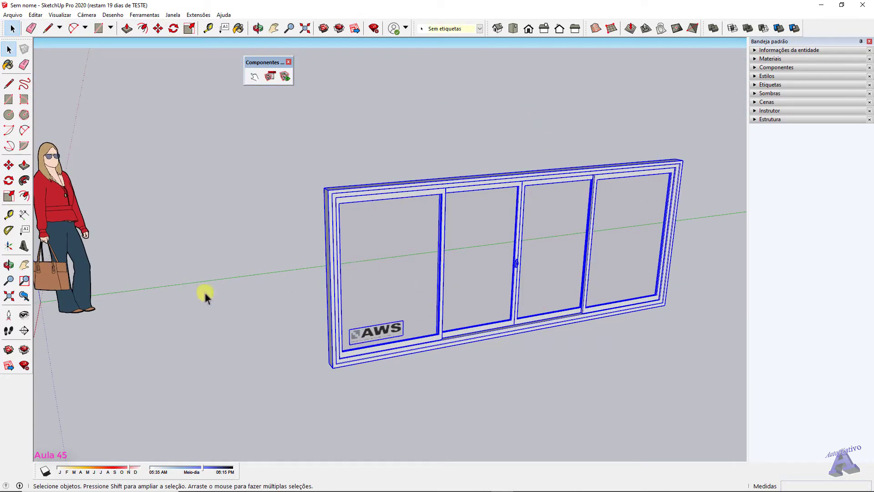
{"action": "left_click", "coordinate": [9, 195]}
{"action": "middle_click_drag", "start_coordinate": [254, 268], "coordinate": [275, 267]}
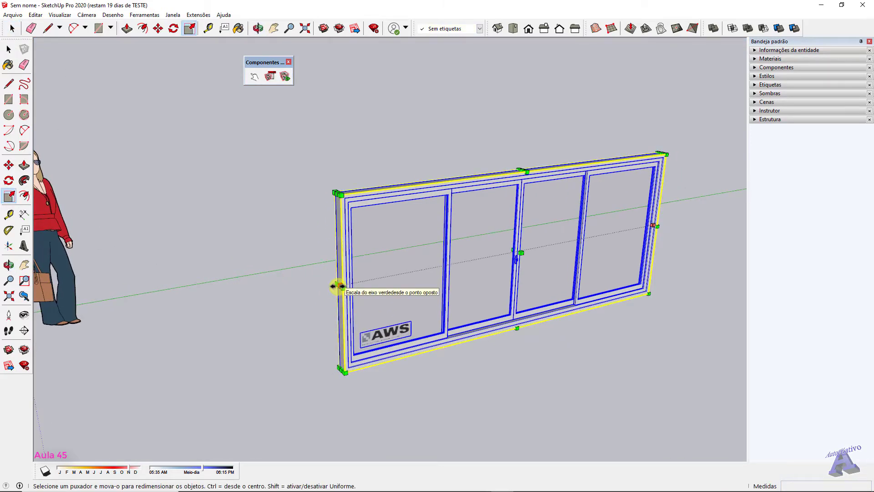
{"action": "left_click_drag", "start_coordinate": [339, 286], "coordinate": [483, 259]}
{"action": "key", "text": "space"}
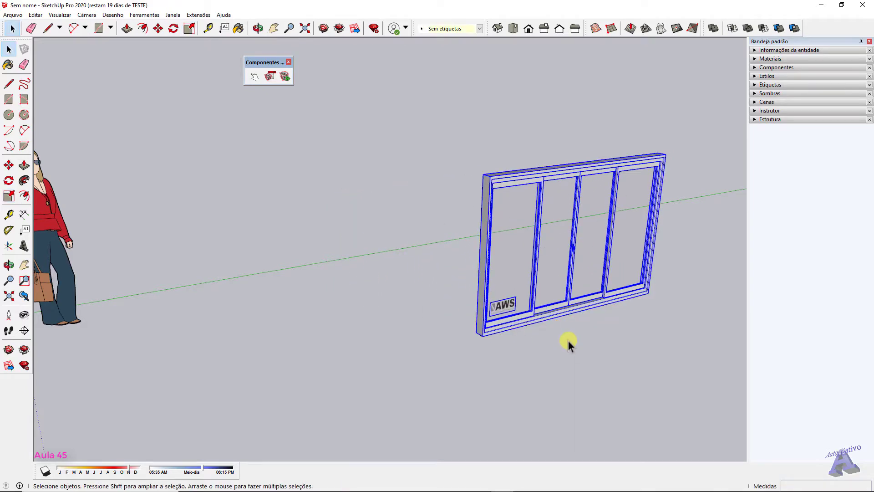
{"action": "left_click", "coordinate": [568, 341]}
{"action": "middle_click_drag", "start_coordinate": [568, 342], "coordinate": [503, 258]}
{"action": "scroll", "coordinate": [521, 201], "scroll_direction": "up", "scroll_amount": 6}
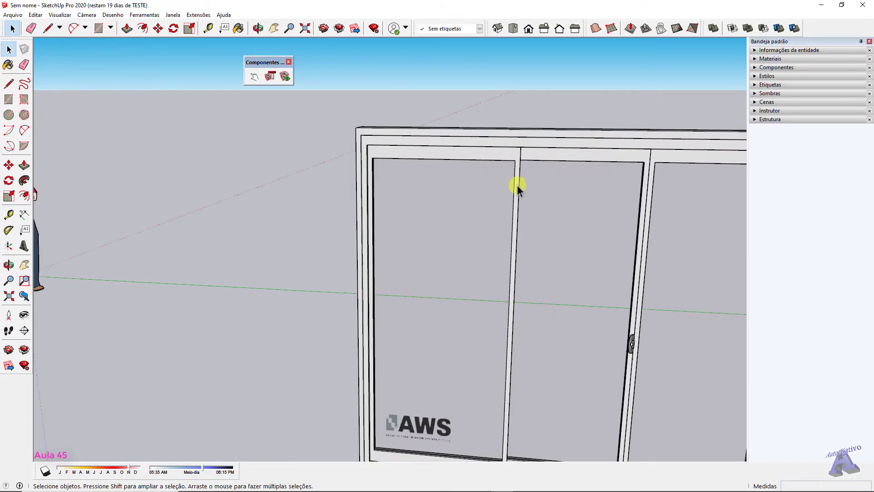
{"action": "scroll", "coordinate": [474, 190], "scroll_direction": "down", "scroll_amount": 6}
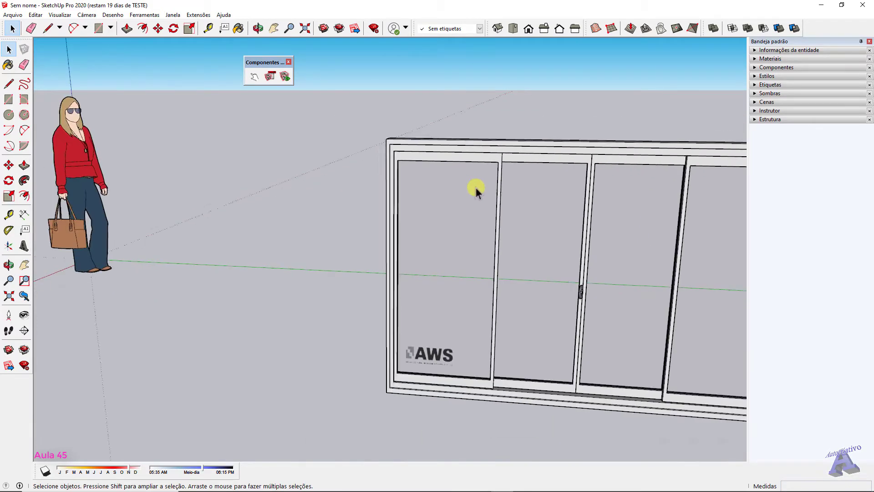
{"action": "middle_click_drag", "start_coordinate": [474, 238], "coordinate": [437, 256]}
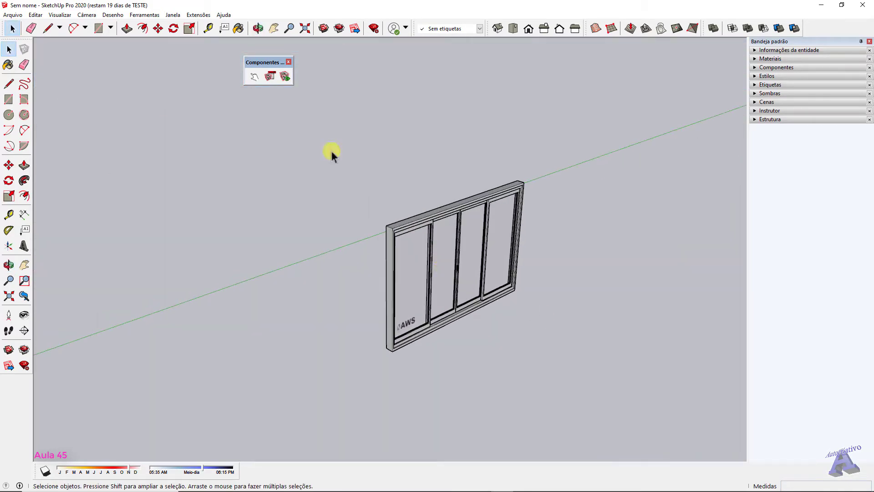
Reopen the 3D Warehouse results for "window aws" and open the MAGNUM 613 Double Hung Window 3 Light preview
{"action": "left_click", "coordinate": [171, 16]}
{"action": "left_click", "coordinate": [203, 85]}
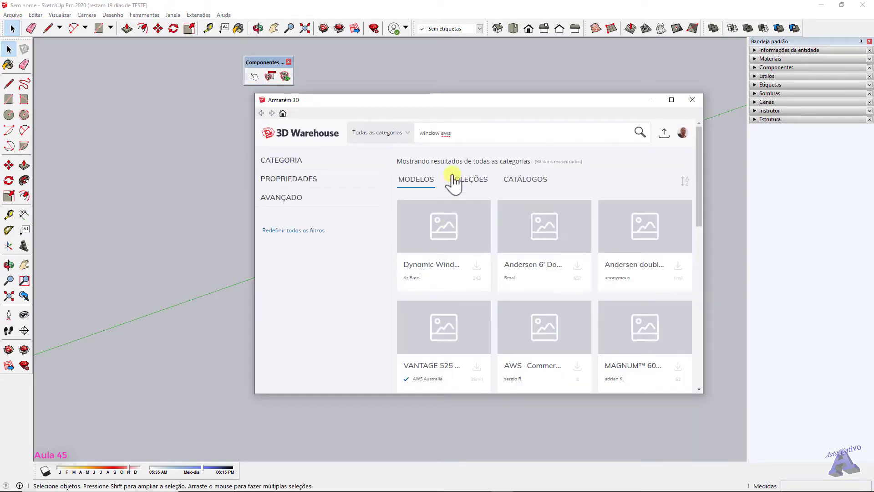
{"action": "scroll", "coordinate": [494, 241], "scroll_direction": "down", "scroll_amount": 2}
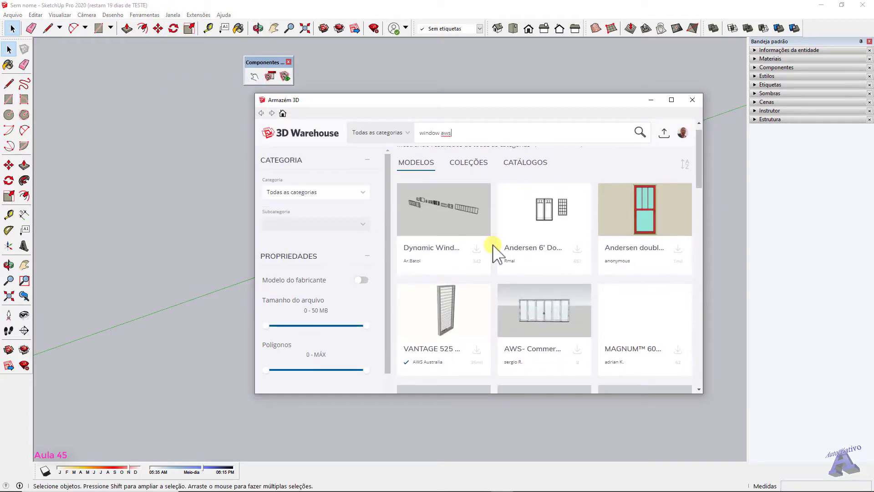
{"action": "scroll", "coordinate": [492, 244], "scroll_direction": "down", "scroll_amount": 4}
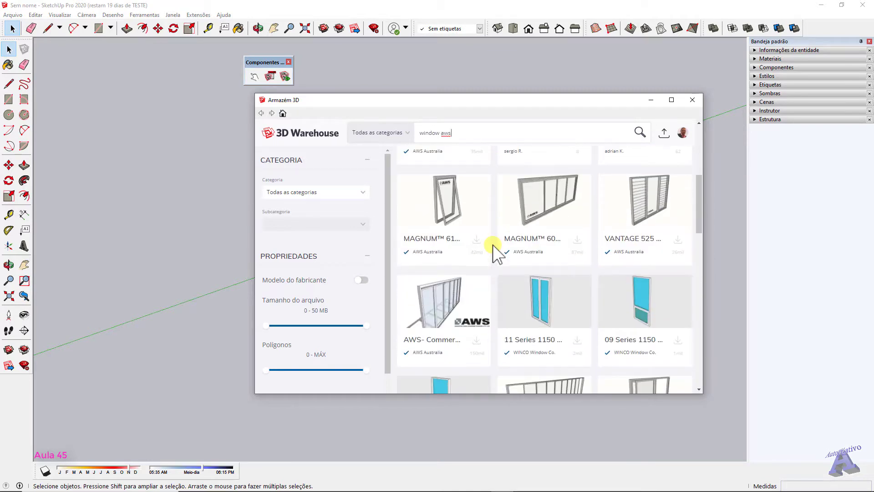
{"action": "scroll", "coordinate": [492, 245], "scroll_direction": "down", "scroll_amount": 2}
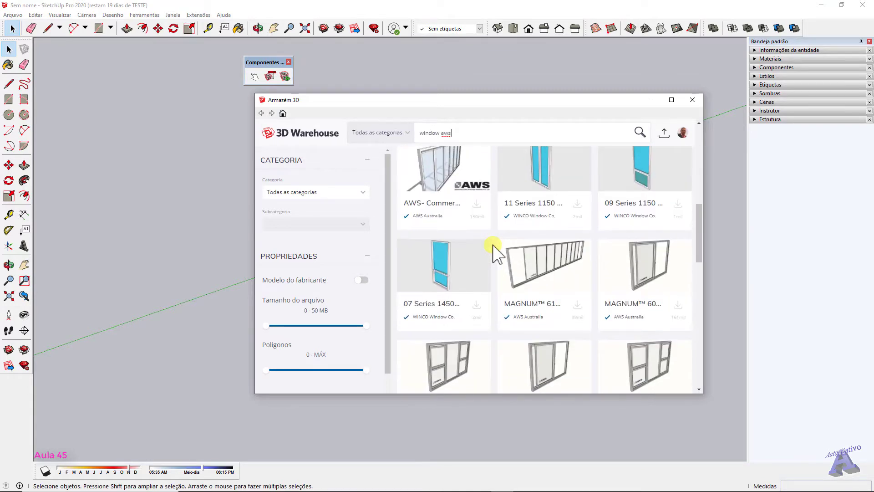
{"action": "scroll", "coordinate": [495, 250], "scroll_direction": "down", "scroll_amount": 2}
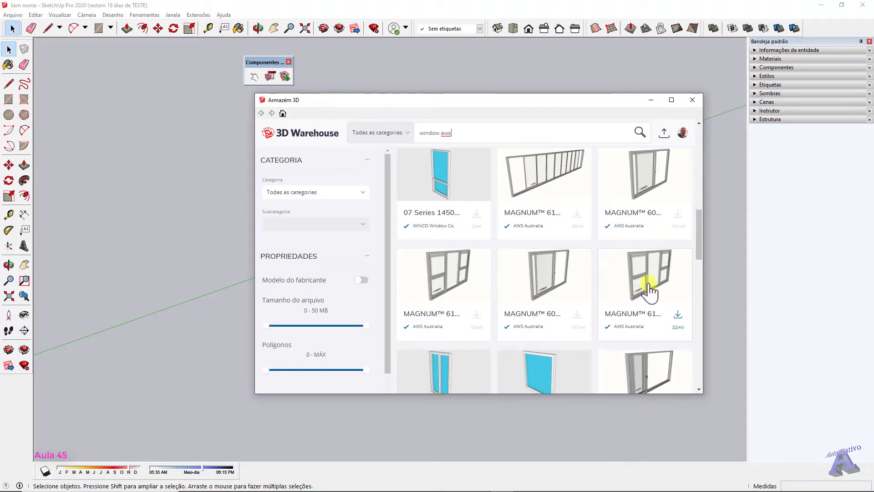
{"action": "left_click", "coordinate": [649, 286]}
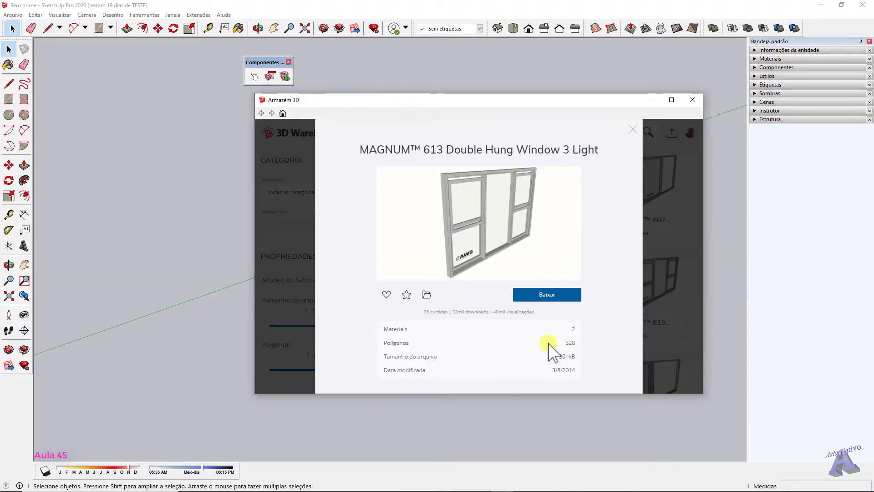
Enlarge and reposition the 3D Warehouse window, and open the full details of the double hung window model
{"action": "left_click_drag", "start_coordinate": [498, 395], "coordinate": [496, 431]}
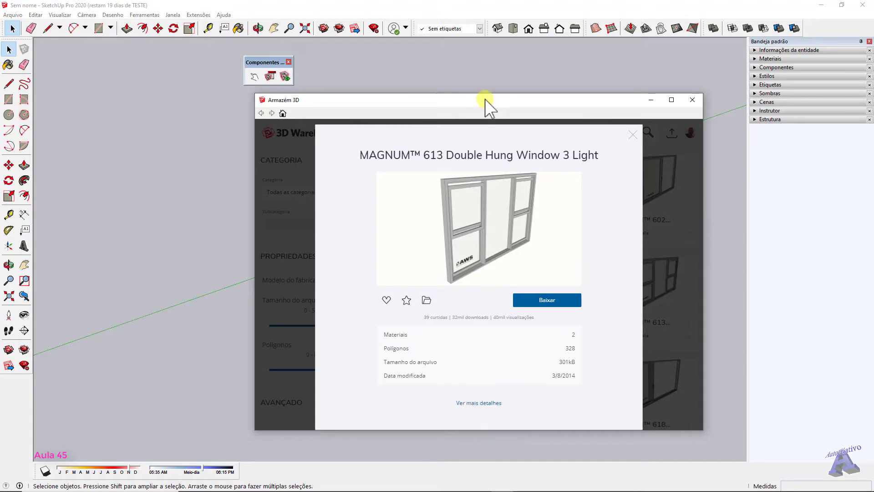
{"action": "left_click_drag", "start_coordinate": [485, 100], "coordinate": [436, 48]}
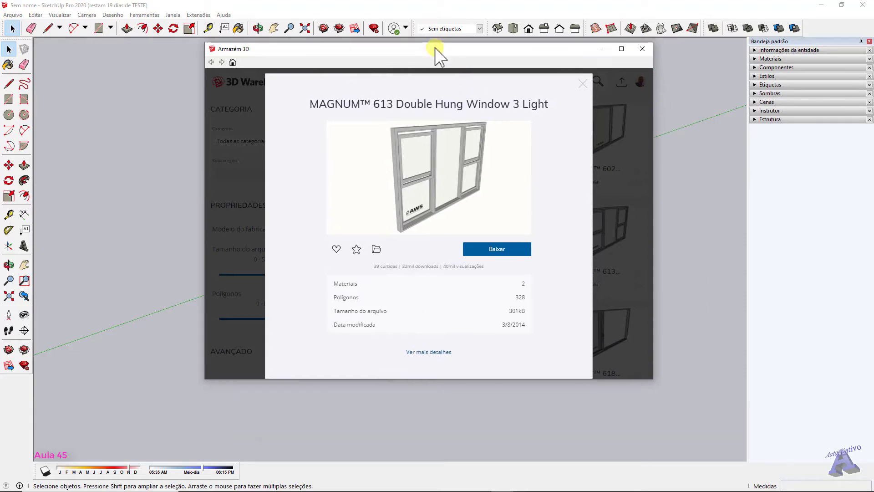
{"action": "left_click", "coordinate": [455, 353]}
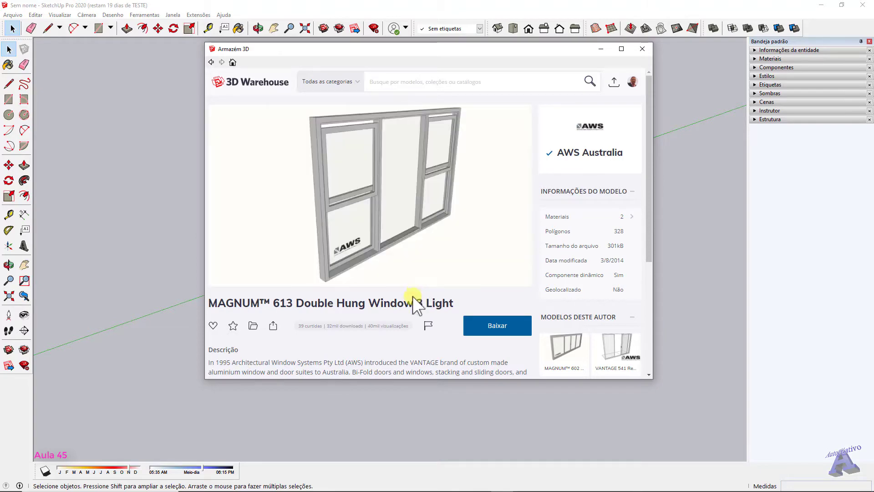
Load the double hung window into the model beside the sliding window, and delete the sliding window
{"action": "left_click", "coordinate": [472, 330]}
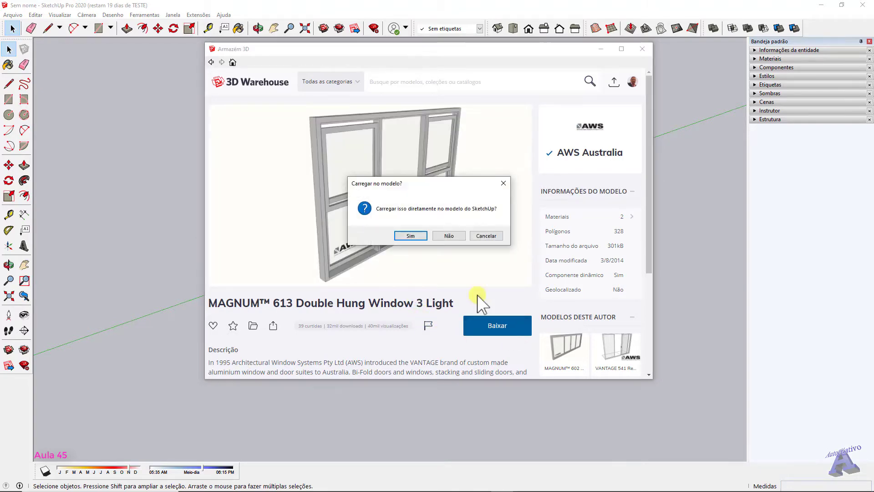
{"action": "left_click", "coordinate": [419, 238]}
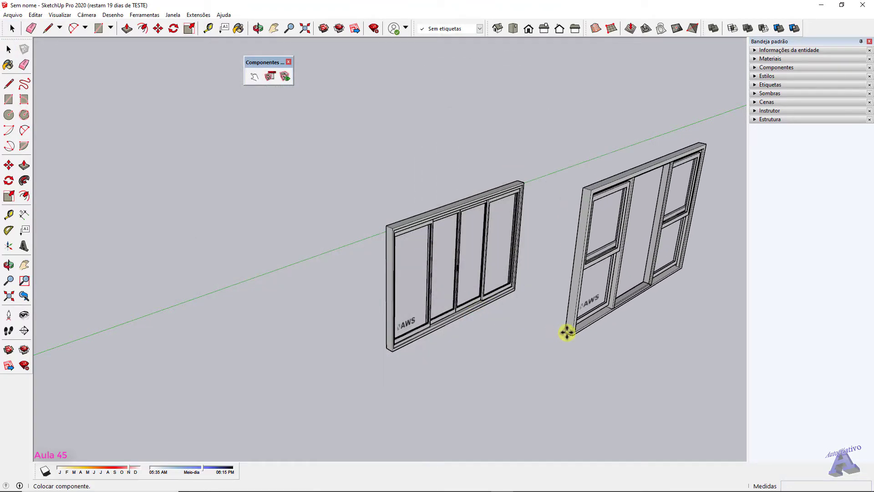
{"action": "left_click", "coordinate": [567, 332]}
{"action": "left_click", "coordinate": [513, 250]}
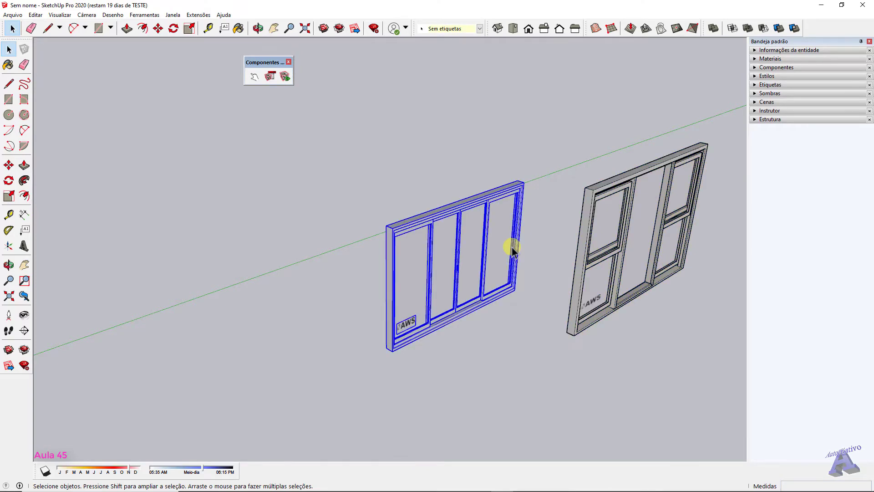
{"action": "key", "text": "Delete"}
Scale the double hung window wider by 1,56 along the green axis and shorten it along the blue axis
{"action": "middle_click_drag", "start_coordinate": [589, 283], "coordinate": [441, 240]}
{"action": "left_click", "coordinate": [378, 218]}
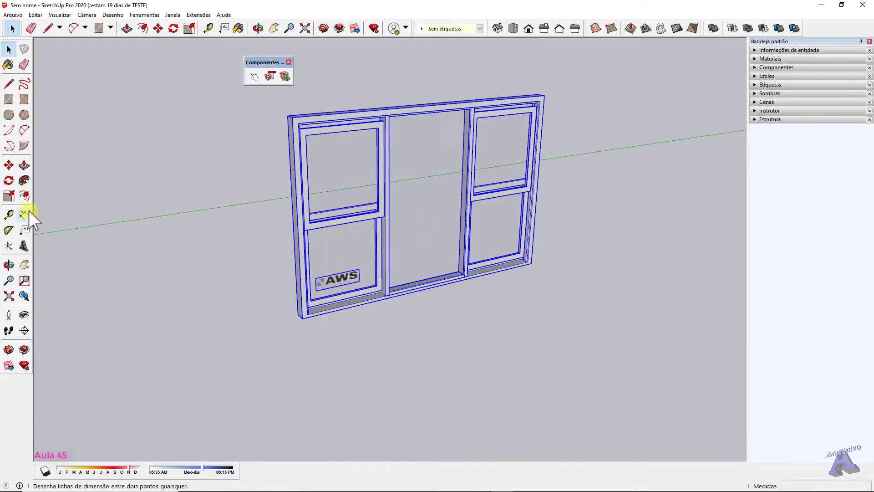
{"action": "left_click", "coordinate": [9, 196]}
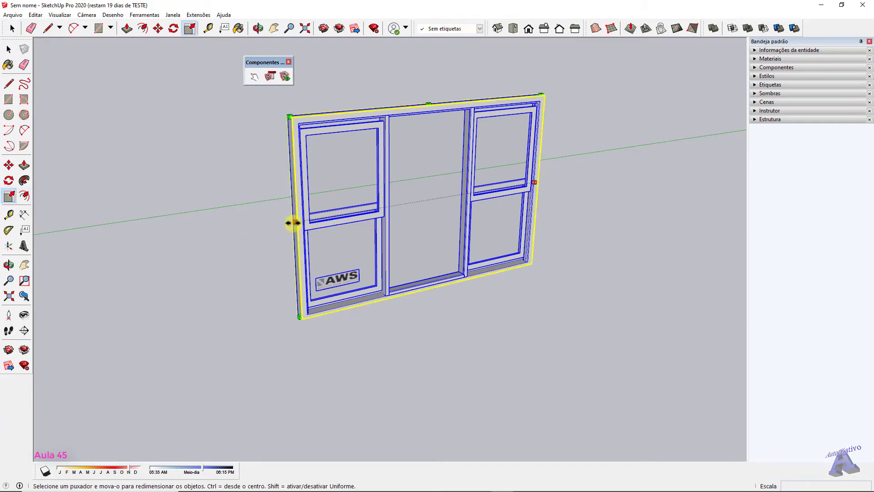
{"action": "left_click_drag", "start_coordinate": [293, 222], "coordinate": [110, 253]}
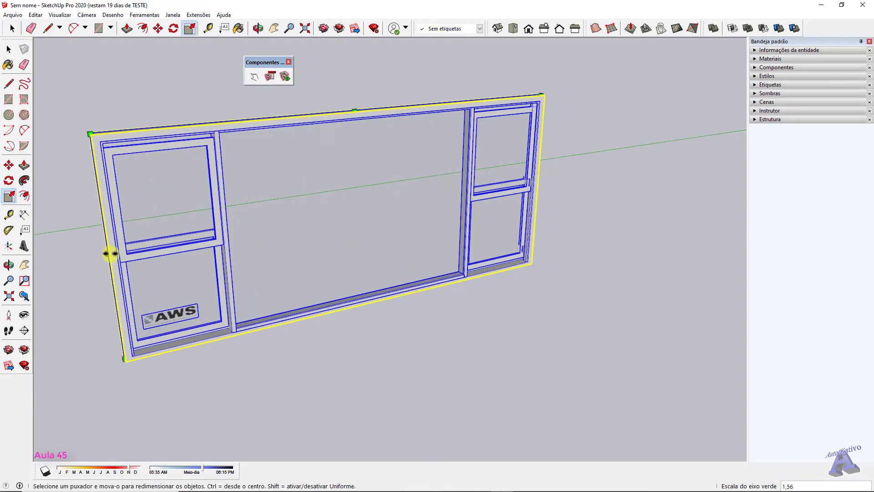
{"action": "middle_click_drag", "start_coordinate": [278, 242], "coordinate": [414, 245]}
{"action": "left_click_drag", "start_coordinate": [437, 114], "coordinate": [437, 187]}
Narrow the double hung window along the green axis from its side handle with the Scale tool
{"action": "middle_click_drag", "start_coordinate": [446, 269], "coordinate": [256, 306]}
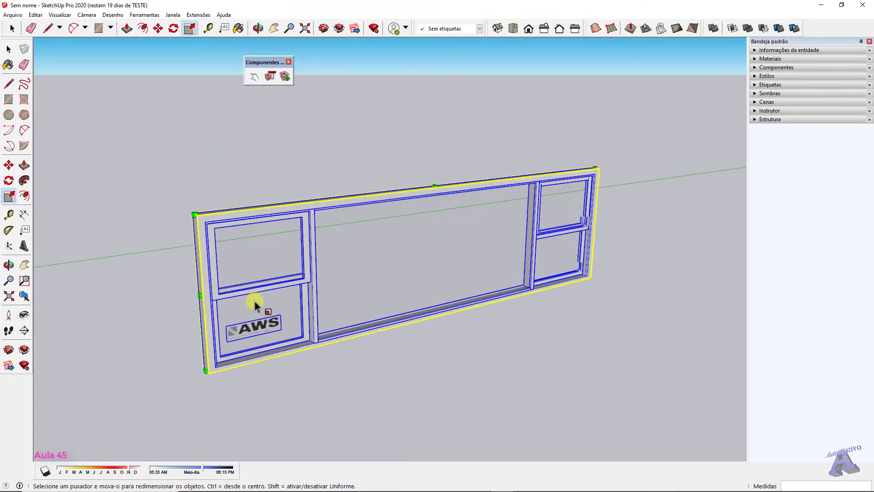
{"action": "left_click_drag", "start_coordinate": [201, 295], "coordinate": [409, 257]}
{"action": "key", "text": "space"}
{"action": "left_click", "coordinate": [526, 320]}
{"action": "middle_click_drag", "start_coordinate": [541, 270], "coordinate": [289, 203]}
{"action": "middle_click_drag", "start_coordinate": [518, 239], "coordinate": [433, 234]}
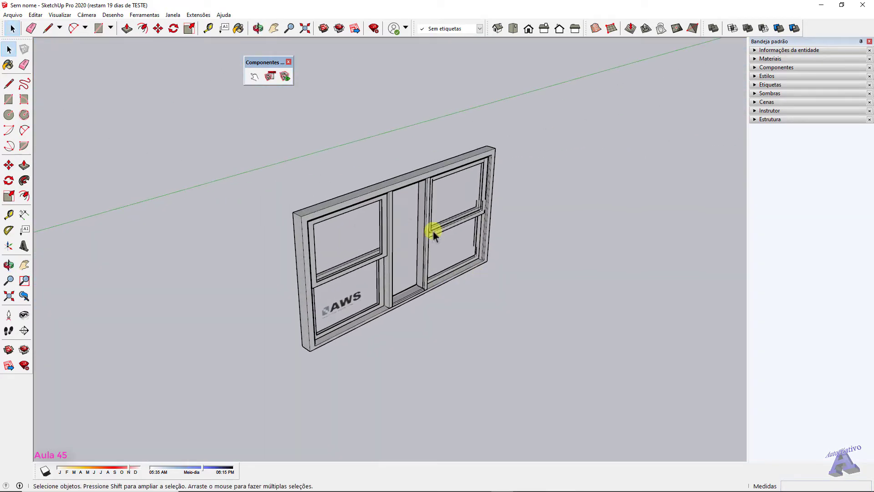
Scale the double hung window taller by 1,31 along the blue axis from its upper handle
{"action": "left_click", "coordinate": [391, 190]}
{"action": "left_click", "coordinate": [9, 196]}
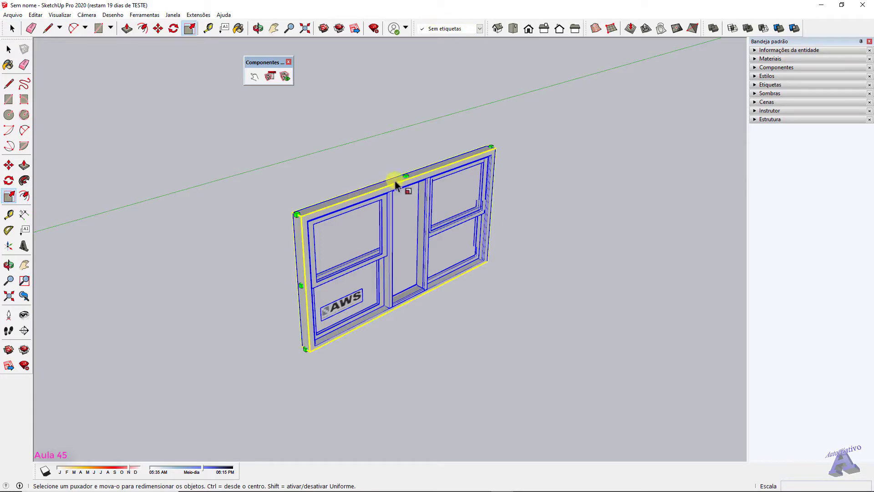
{"action": "left_click_drag", "start_coordinate": [404, 175], "coordinate": [404, 132]}
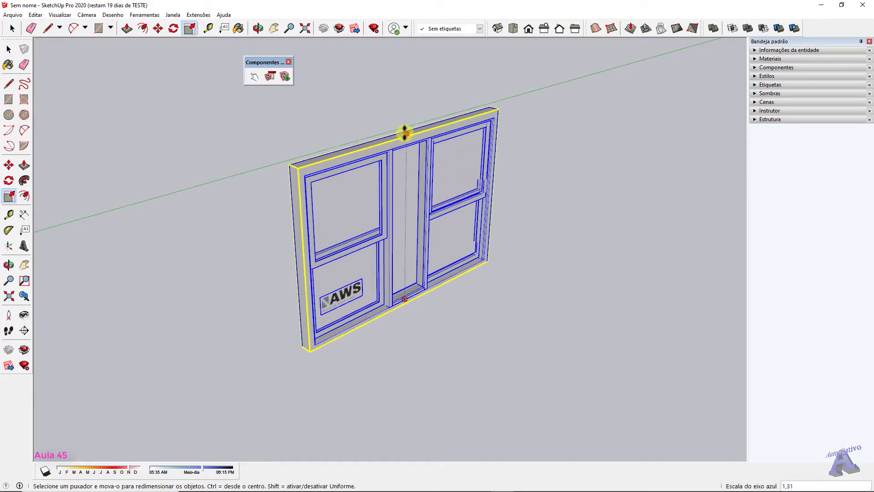
{"action": "key", "text": "space"}
{"action": "mouse_move", "coordinate": [562, 245]}
{"action": "middle_mouse_down"}
{"action": "mouse_move", "coordinate": [538, 258]}
{"action": "mouse_move", "coordinate": [565, 253]}
{"action": "middle_mouse_up"}
{"action": "left_click", "coordinate": [564, 251]}
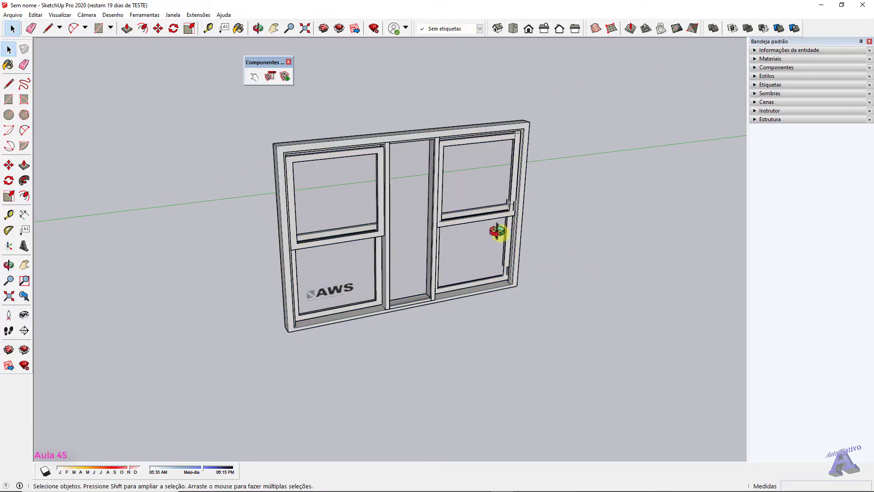
{"action": "middle_click_drag", "start_coordinate": [497, 231], "coordinate": [439, 265]}
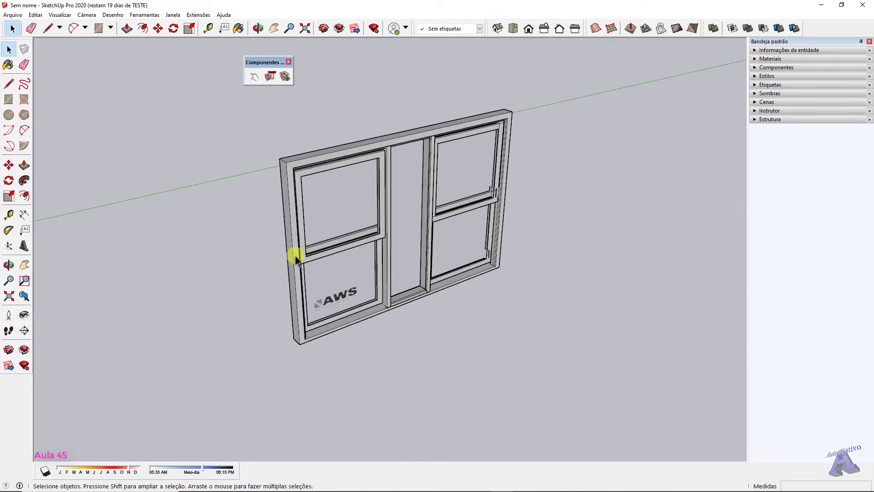
Scale the double hung window wider by 1,36 along the green axis from its side handle
{"action": "left_click", "coordinate": [296, 259]}
{"action": "left_click", "coordinate": [9, 195]}
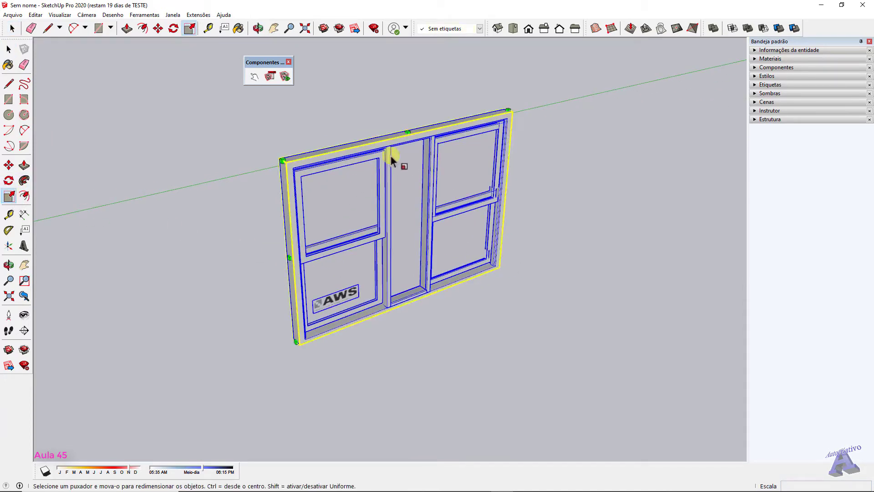
{"action": "middle_click_drag", "start_coordinate": [495, 190], "coordinate": [451, 275]}
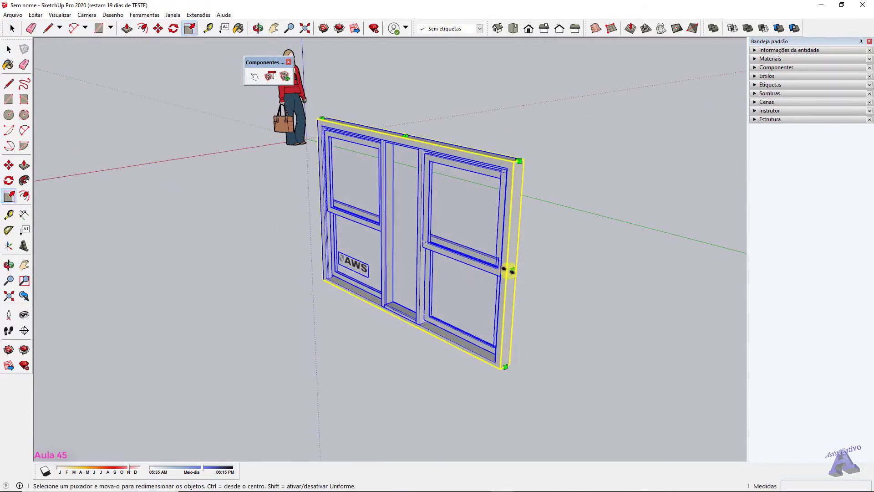
{"action": "left_click_drag", "start_coordinate": [510, 271], "coordinate": [613, 308]}
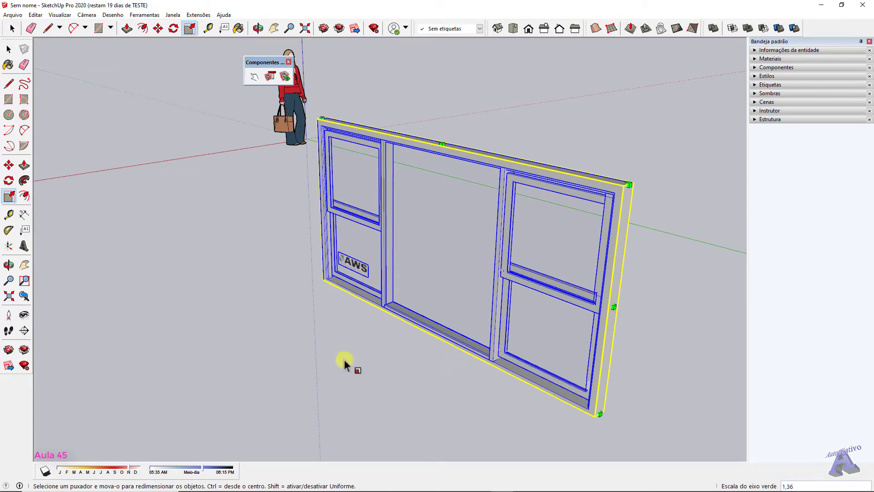
{"action": "key", "text": "space"}
{"action": "left_click", "coordinate": [275, 315]}
{"action": "middle_click_drag", "start_coordinate": [274, 316], "coordinate": [440, 258]}
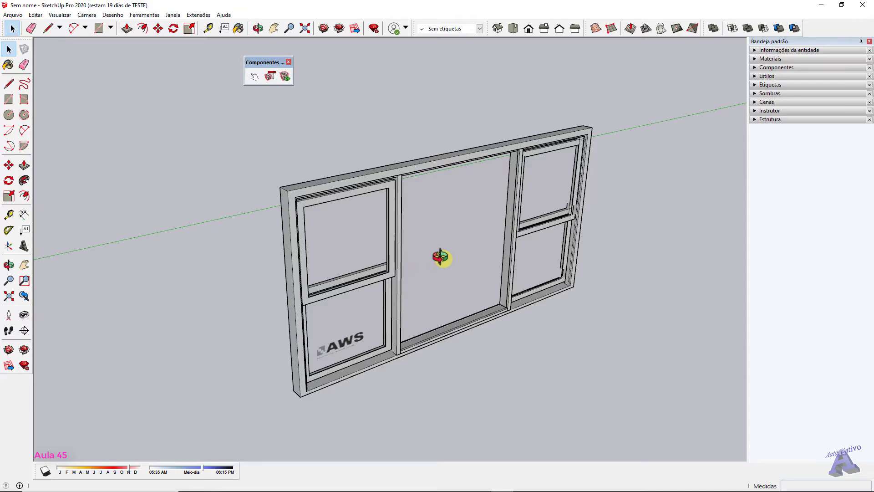
Delete the double hung window from the model
{"action": "key", "text": "space"}
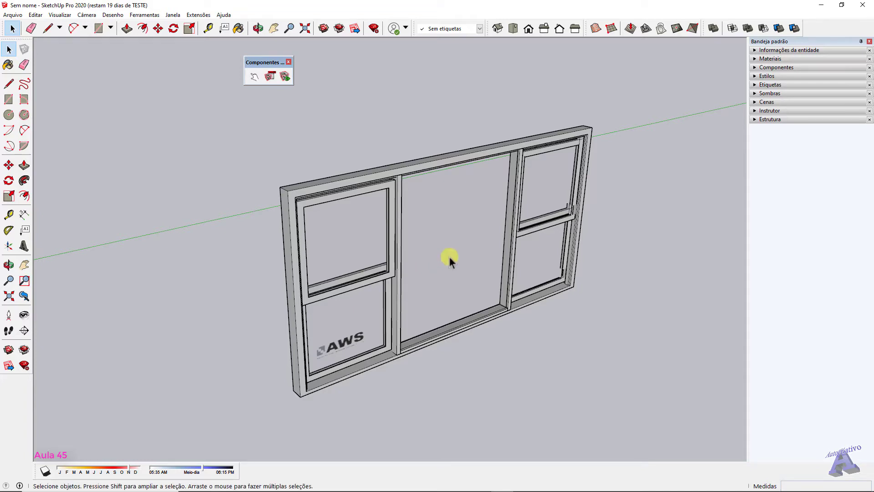
{"action": "left_click", "coordinate": [422, 169]}
{"action": "key", "text": "Delete"}
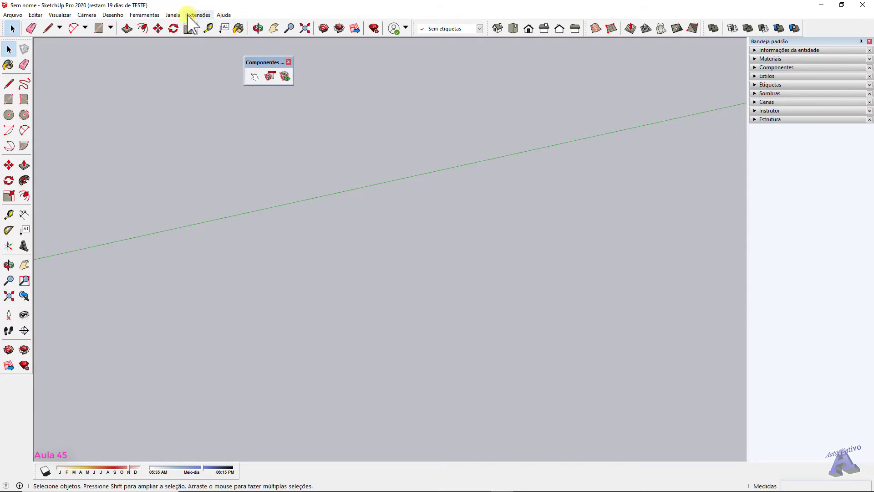
Search the Extension Warehouse for "parametric"
{"action": "left_click", "coordinate": [173, 15]}
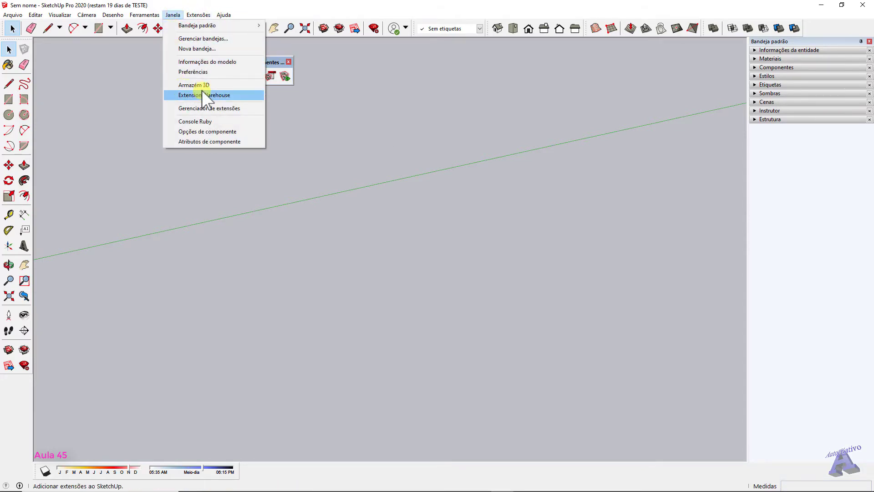
{"action": "left_click", "coordinate": [214, 95]}
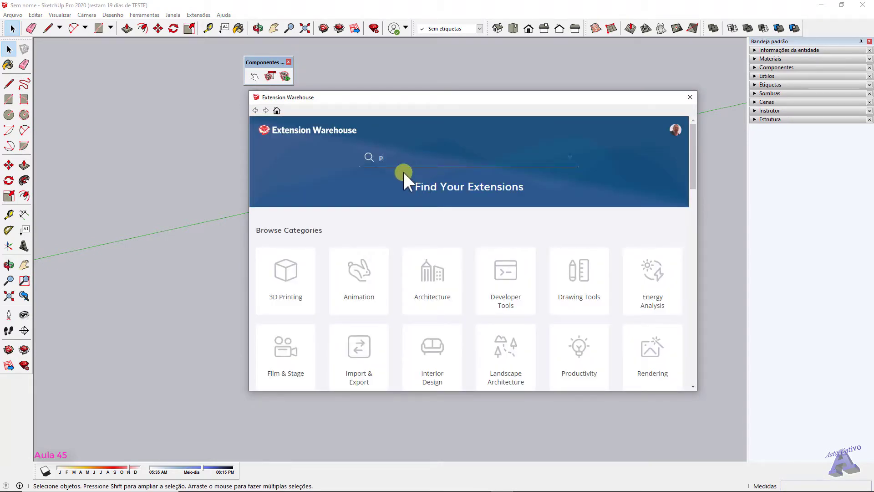
{"action": "type", "text": "parametric"}
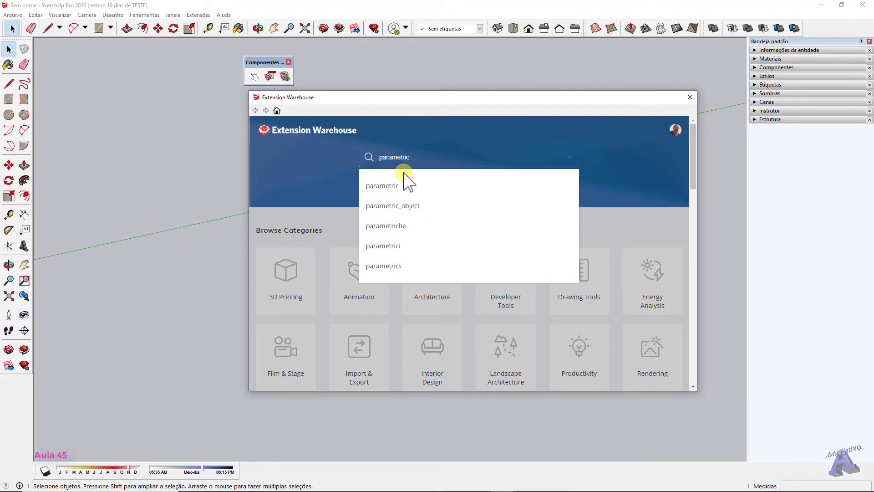
{"action": "left_click", "coordinate": [404, 178]}
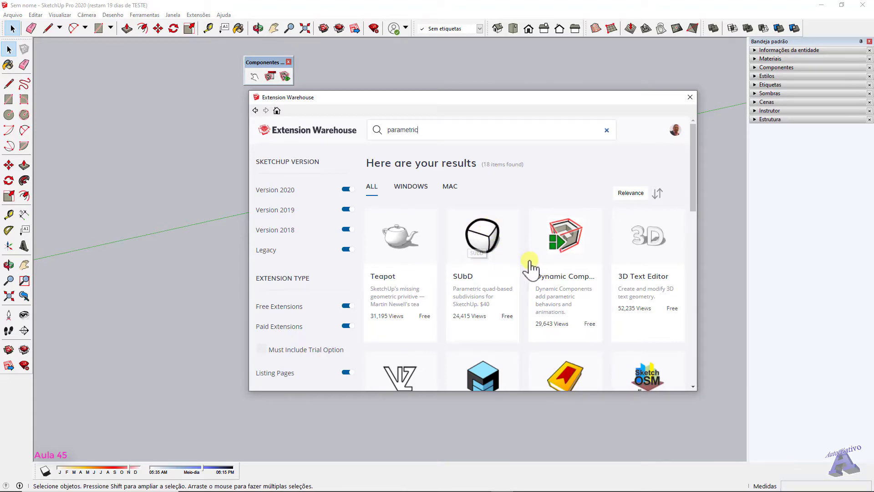
Examine the parametric extensions offered in the search results, and close the Extension Warehouse
{"action": "scroll", "coordinate": [528, 266], "scroll_direction": "down", "scroll_amount": 3}
{"action": "scroll", "coordinate": [455, 264], "scroll_direction": "down", "scroll_amount": 1}
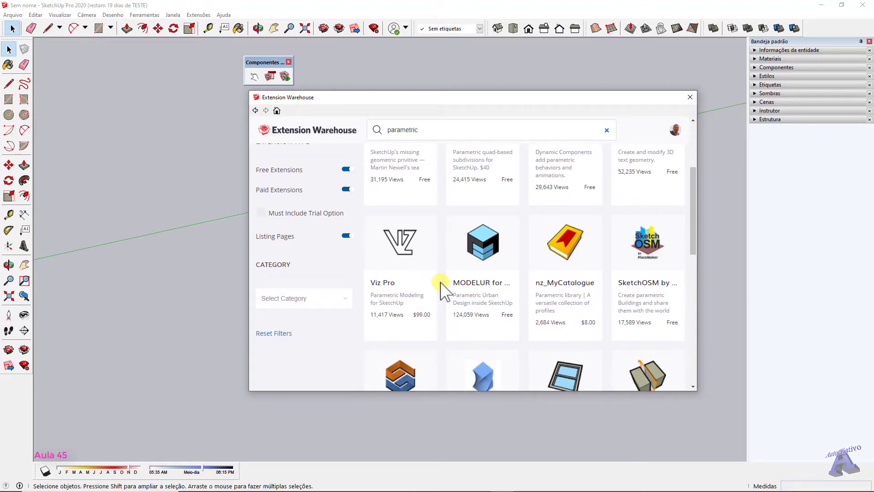
{"action": "scroll", "coordinate": [441, 283], "scroll_direction": "down", "scroll_amount": 2}
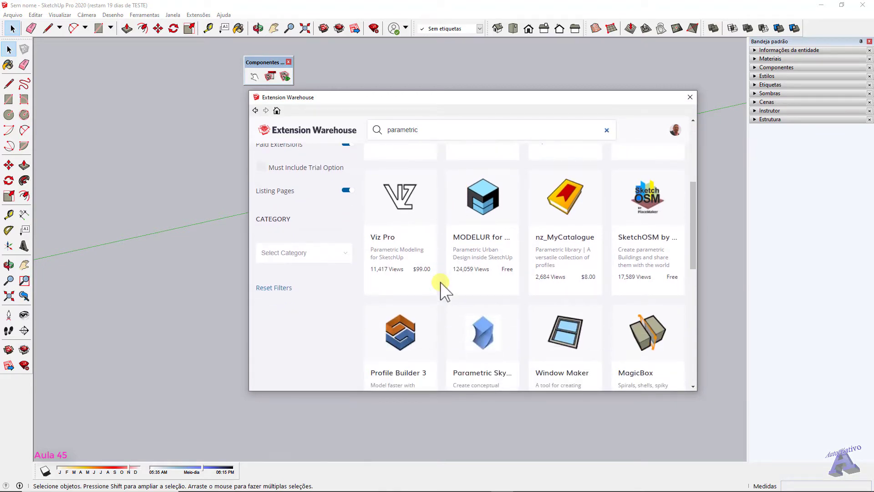
{"action": "scroll", "coordinate": [441, 283], "scroll_direction": "down", "scroll_amount": 4}
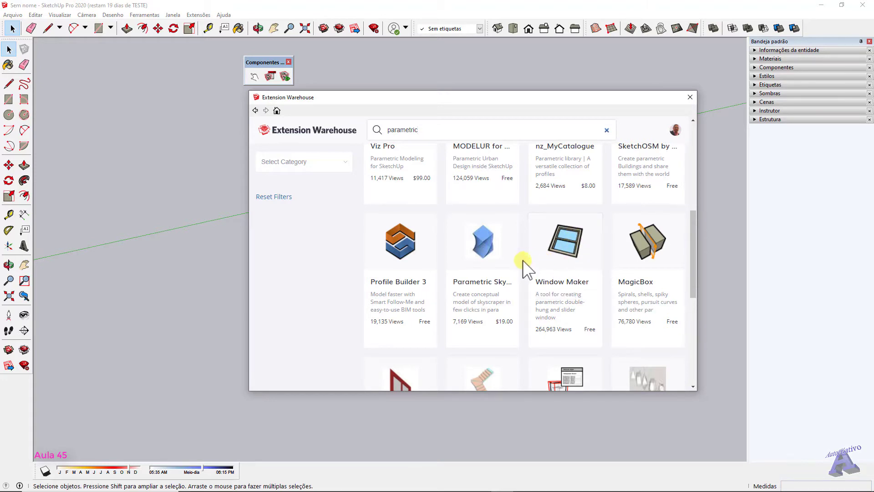
{"action": "scroll", "coordinate": [523, 268], "scroll_direction": "down", "scroll_amount": 3}
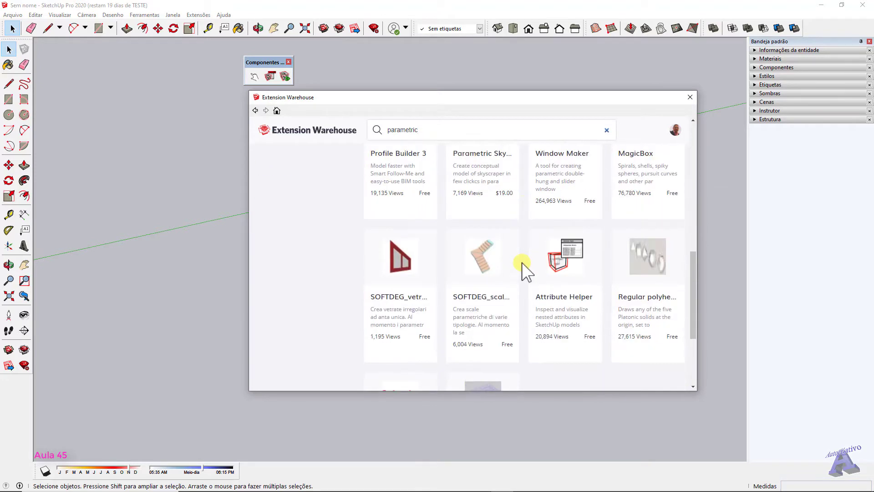
{"action": "scroll", "coordinate": [523, 268], "scroll_direction": "down", "scroll_amount": 3}
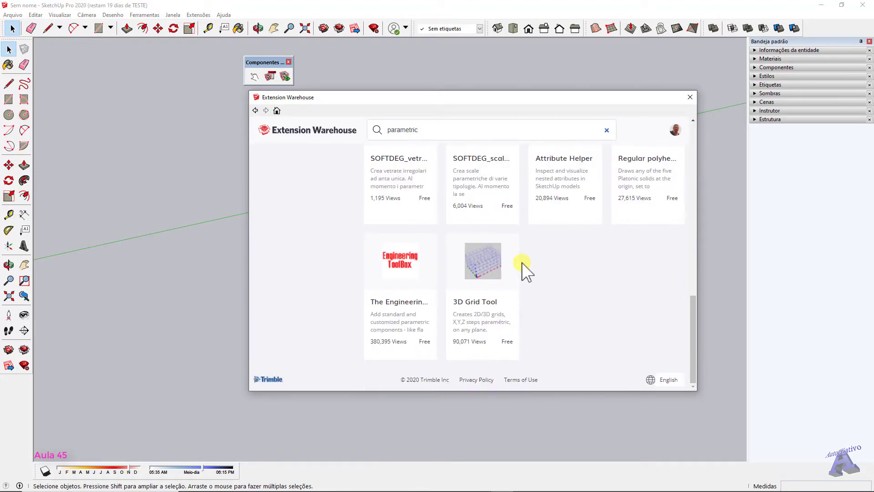
{"action": "scroll", "coordinate": [523, 269], "scroll_direction": "up", "scroll_amount": 7}
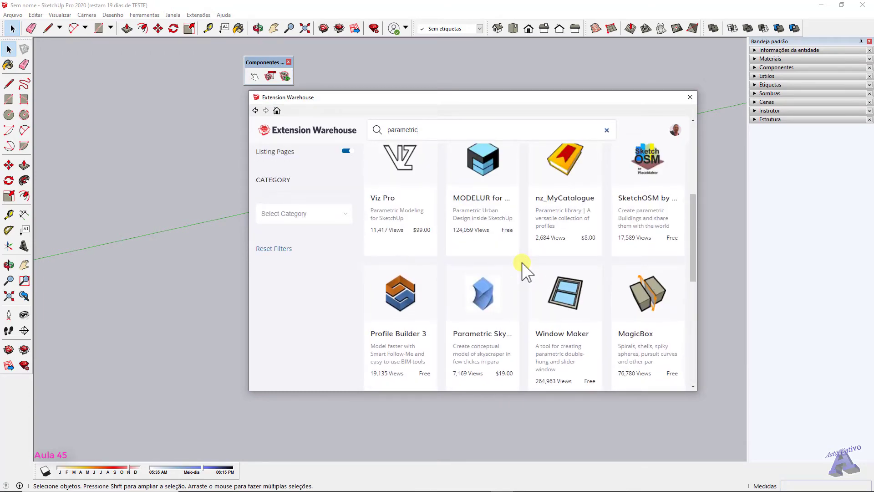
{"action": "scroll", "coordinate": [526, 272], "scroll_direction": "down", "scroll_amount": 2}
{"action": "scroll", "coordinate": [526, 271], "scroll_direction": "up", "scroll_amount": 3}
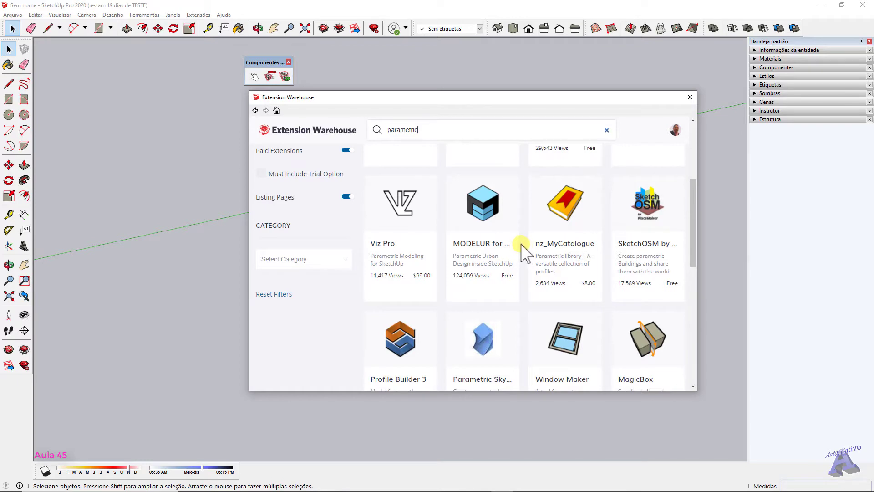
{"action": "scroll", "coordinate": [522, 254], "scroll_direction": "up", "scroll_amount": 4}
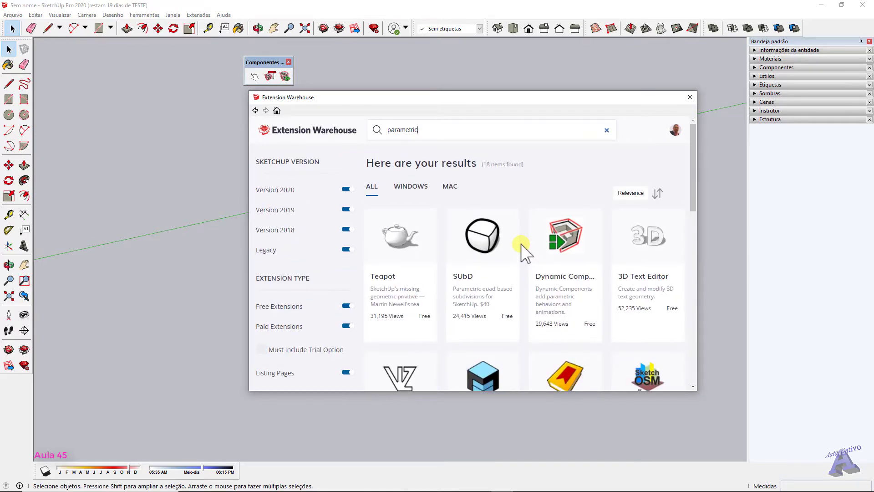
{"action": "left_click", "coordinate": [690, 97]}
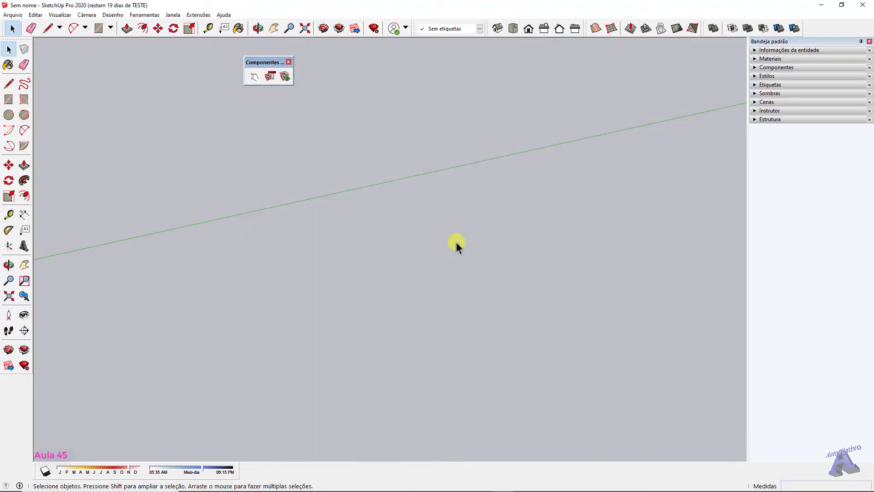
Bring the scale figure and axes back into view, and close the floating dynamic components toolbar
{"action": "scroll", "coordinate": [455, 244], "scroll_direction": "down", "scroll_amount": 5}
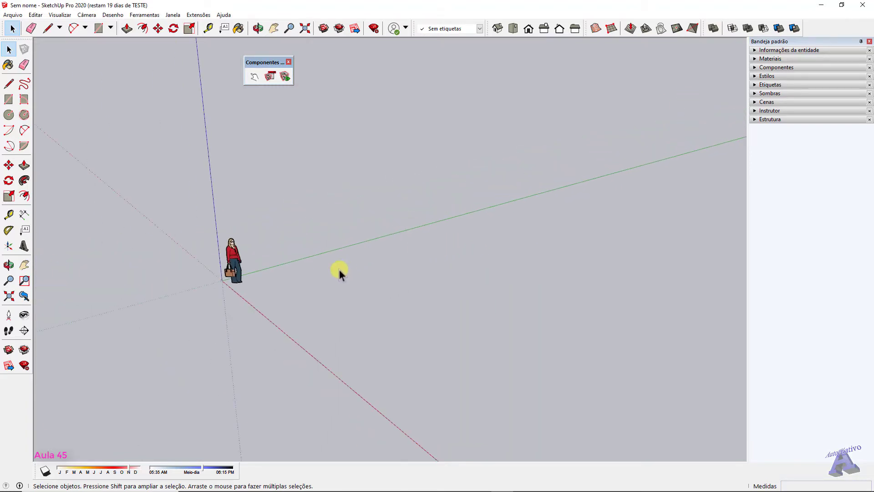
{"action": "middle_click_drag", "start_coordinate": [339, 269], "coordinate": [422, 250]}
{"action": "scroll", "coordinate": [325, 261], "scroll_direction": "up", "scroll_amount": 5}
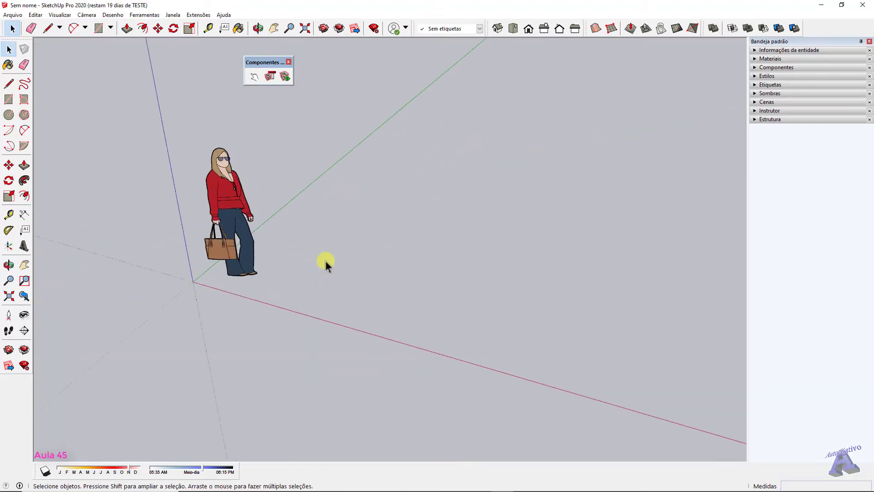
{"action": "middle_click_drag", "start_coordinate": [326, 262], "coordinate": [381, 244]}
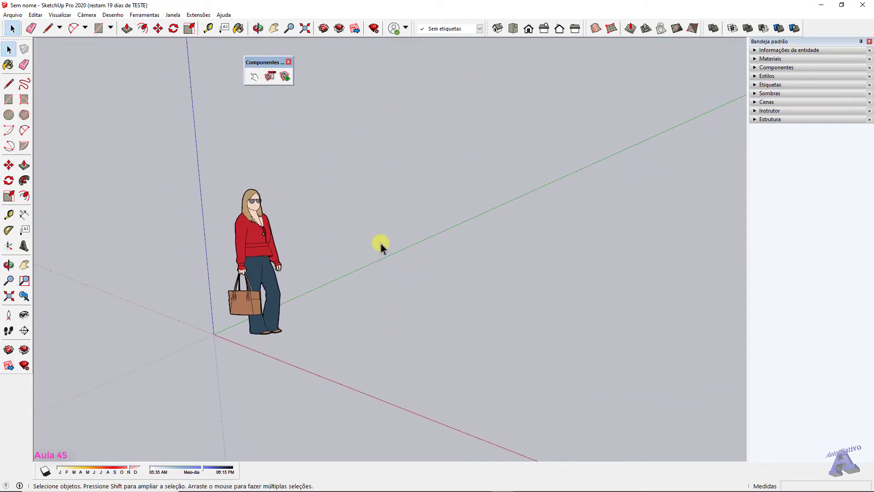
{"action": "scroll", "coordinate": [381, 245], "scroll_direction": "down", "scroll_amount": 3}
{"action": "left_click", "coordinate": [288, 62]}
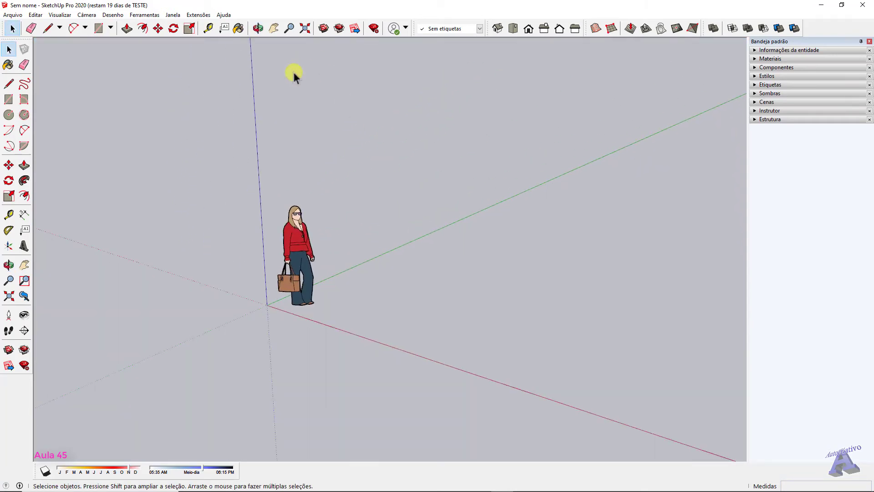
{"action": "left_click", "coordinate": [612, 28]}
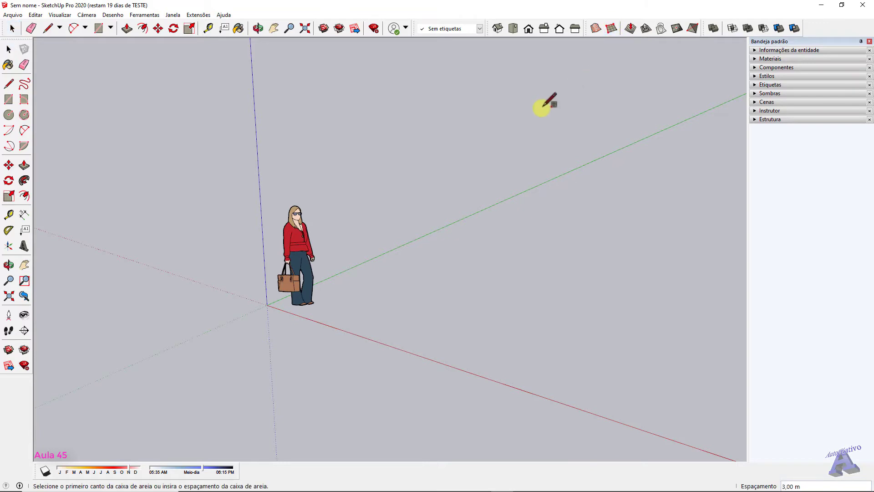
{"action": "scroll", "coordinate": [582, 142], "scroll_direction": "down", "scroll_amount": 3}
{"action": "middle_click_drag", "start_coordinate": [582, 142], "coordinate": [418, 175]}
{"action": "scroll", "coordinate": [363, 252], "scroll_direction": "up", "scroll_amount": 1}
{"action": "left_click", "coordinate": [359, 250]}
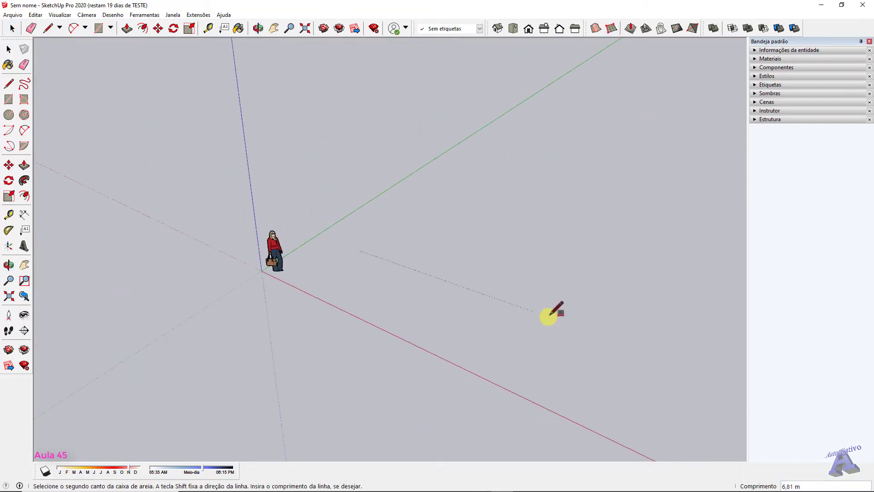
{"action": "scroll", "coordinate": [550, 317], "scroll_direction": "down", "scroll_amount": 2}
{"action": "middle_click_drag", "start_coordinate": [564, 322], "coordinate": [402, 237], "text": "shift"}
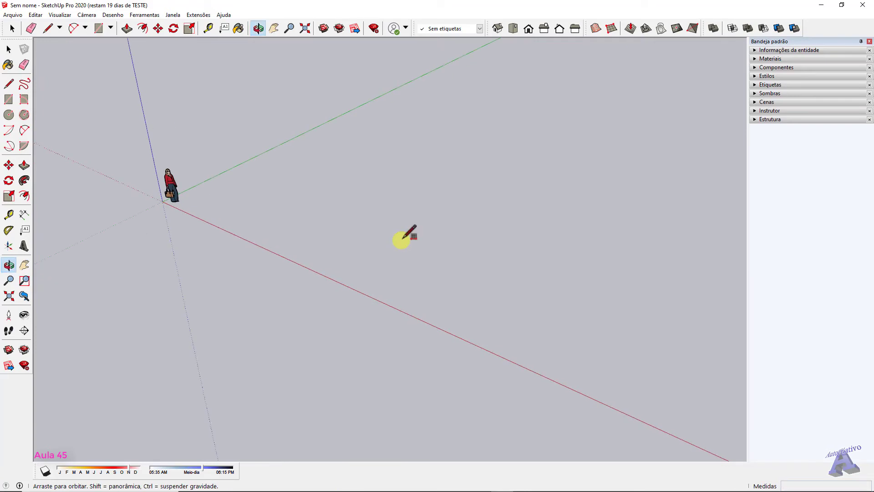
{"action": "left_click", "coordinate": [483, 282]}
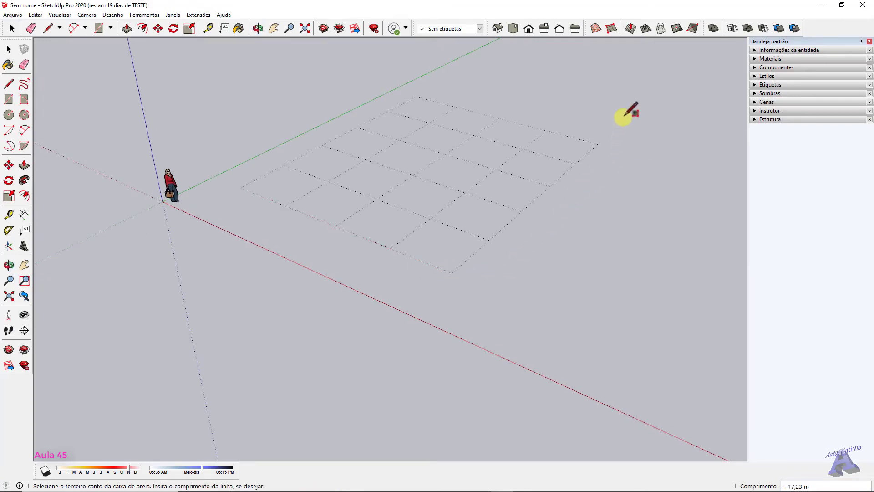
{"action": "key", "text": "space"}
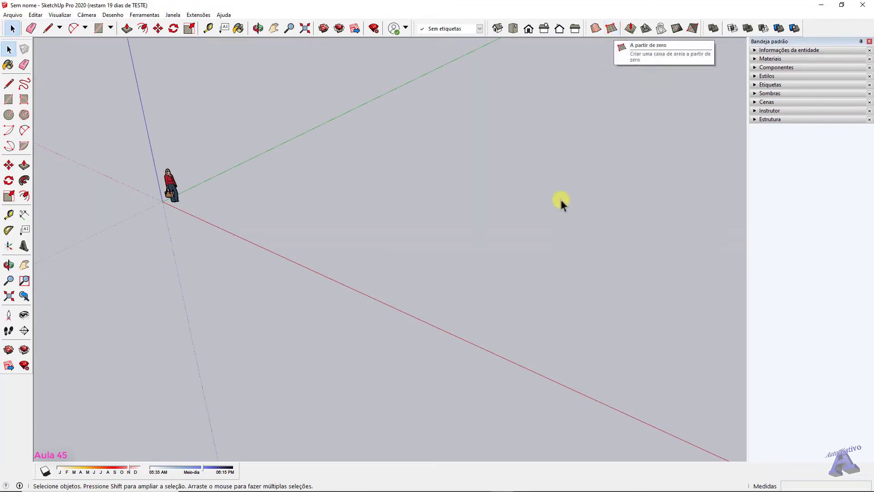
Create a rectangular sandbox terrain grid from scratch with 0,3 m spacing beside the scale figure
{"action": "left_click", "coordinate": [611, 28]}
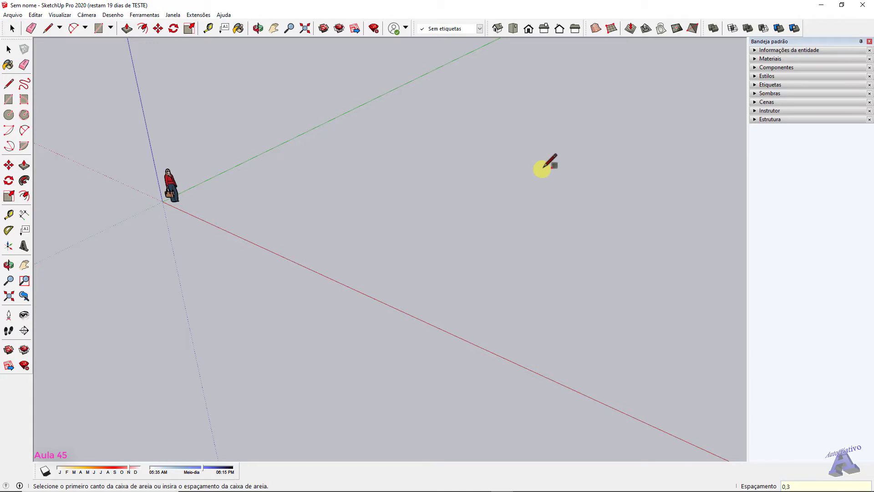
{"action": "left_click", "coordinate": [225, 191]}
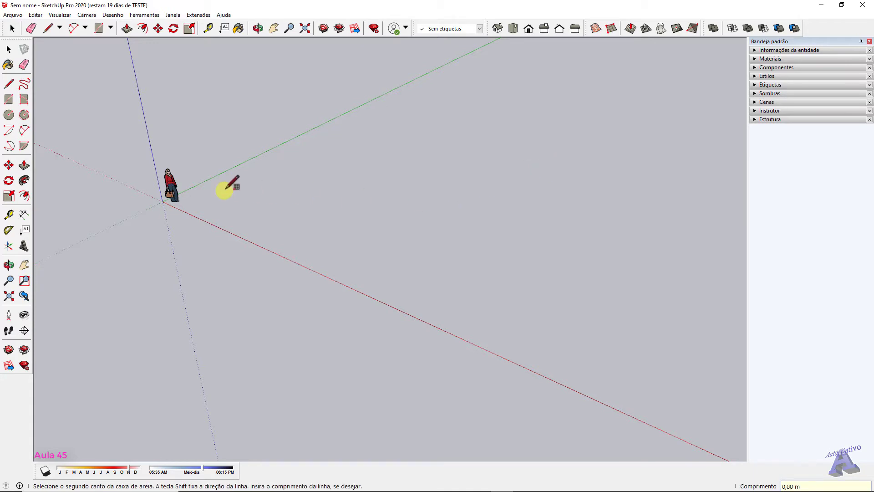
{"action": "left_click", "coordinate": [537, 319]}
{"action": "scroll", "coordinate": [595, 213], "scroll_direction": "down", "scroll_amount": 2}
{"action": "middle_click_drag", "start_coordinate": [597, 211], "coordinate": [478, 255], "text": "shift"}
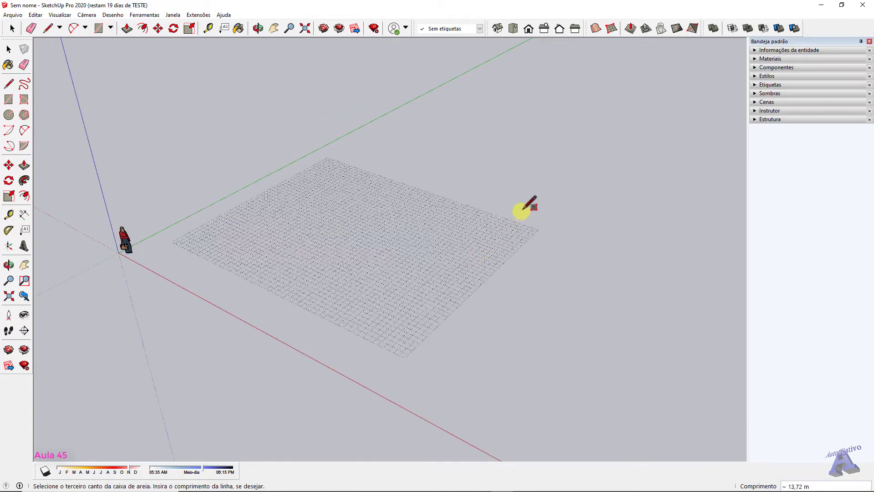
{"action": "left_click", "coordinate": [553, 191]}
{"action": "key", "text": "space"}
Explode the sandbox grid group into loose geometry
{"action": "scroll", "coordinate": [410, 226], "scroll_direction": "up", "scroll_amount": 3}
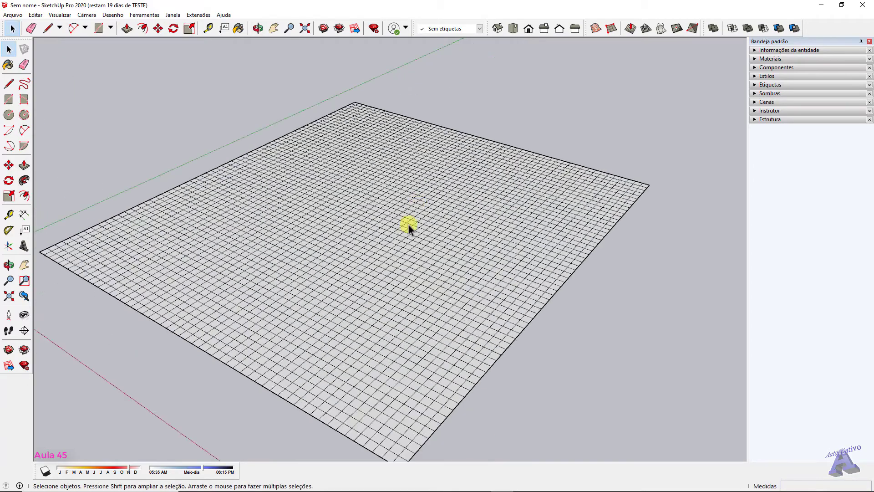
{"action": "scroll", "coordinate": [458, 171], "scroll_direction": "down", "scroll_amount": 2}
{"action": "middle_click_drag", "start_coordinate": [440, 188], "coordinate": [448, 191], "text": "shift"}
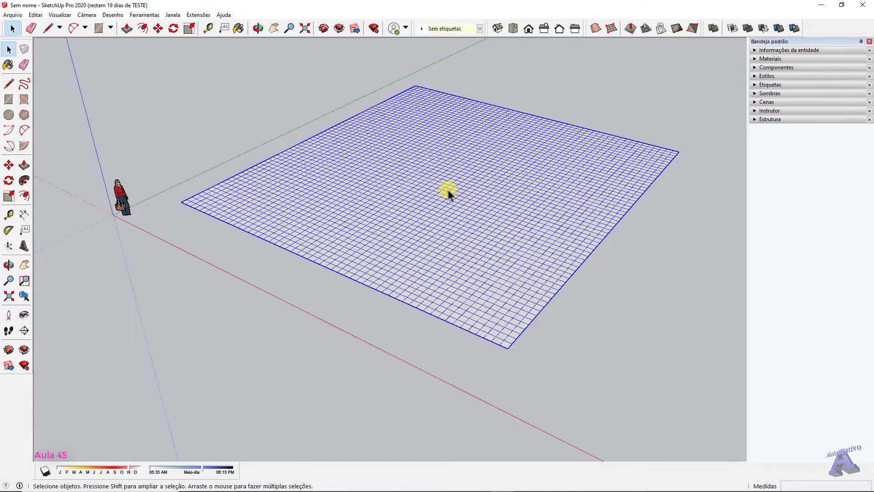
{"action": "right_click", "coordinate": [448, 191]}
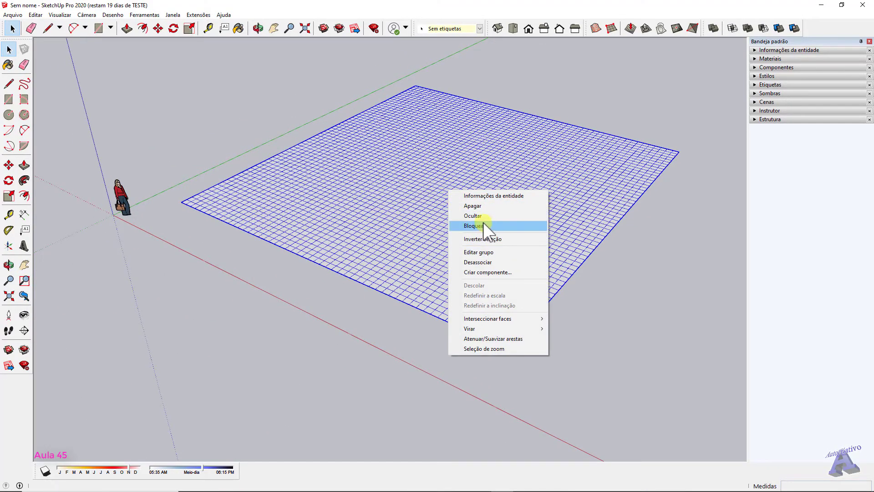
{"action": "left_click", "coordinate": [494, 262]}
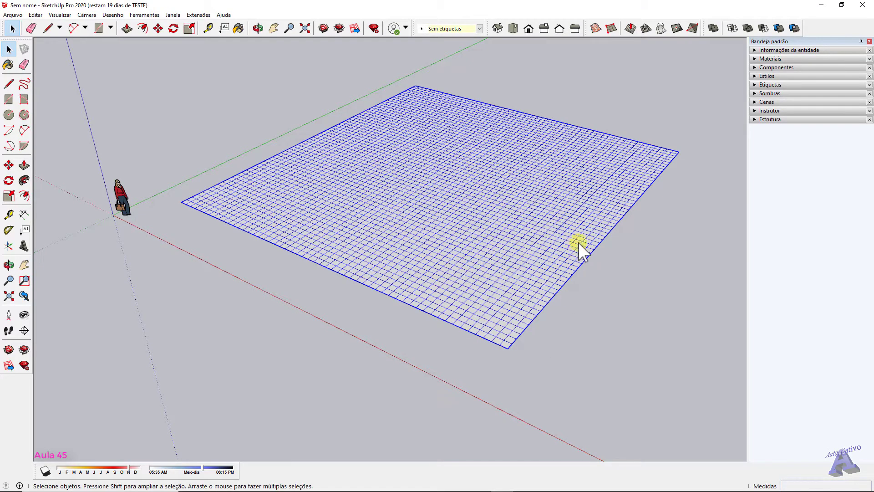
Smoove the terrain grid with a 5 m radius, raising a hill on the side nearest the scale figure
{"action": "left_click", "coordinate": [624, 56]}
{"action": "left_click", "coordinate": [630, 29]}
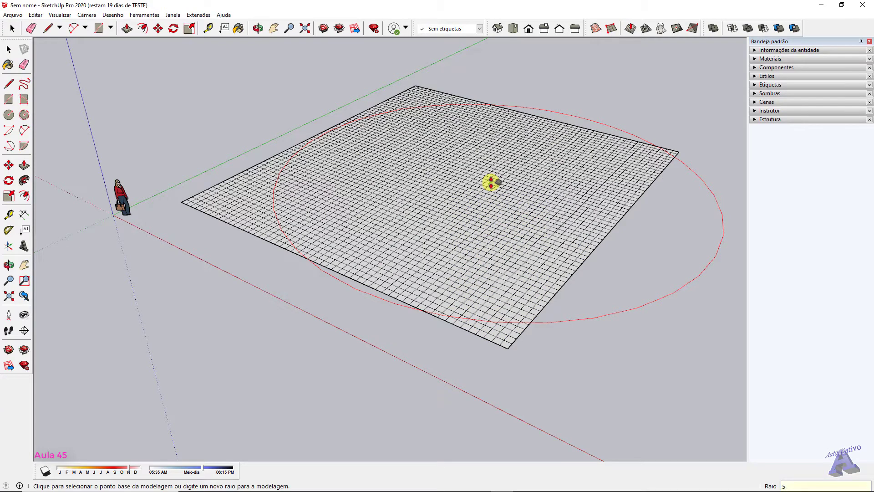
{"action": "type", "text": "5"}
{"action": "key", "text": "Return"}
{"action": "scroll", "coordinate": [391, 201], "scroll_direction": "up", "scroll_amount": 1}
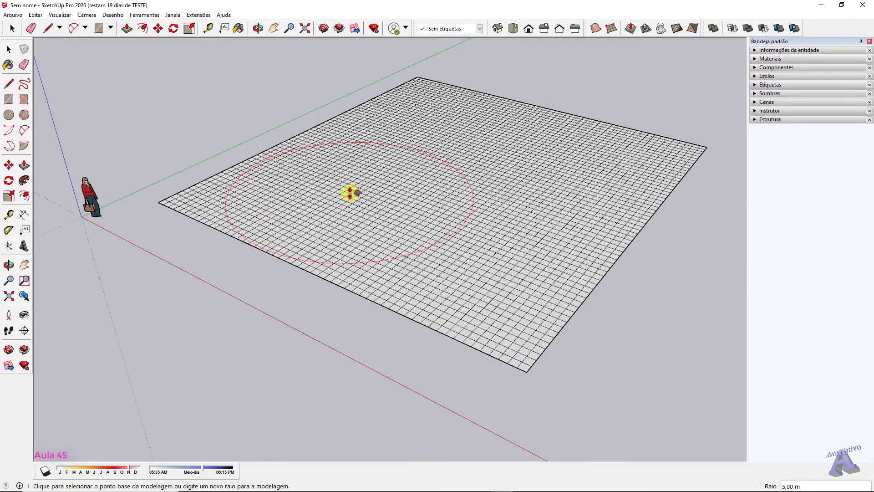
{"action": "left_click", "coordinate": [350, 189]}
{"action": "left_click", "coordinate": [353, 173]}
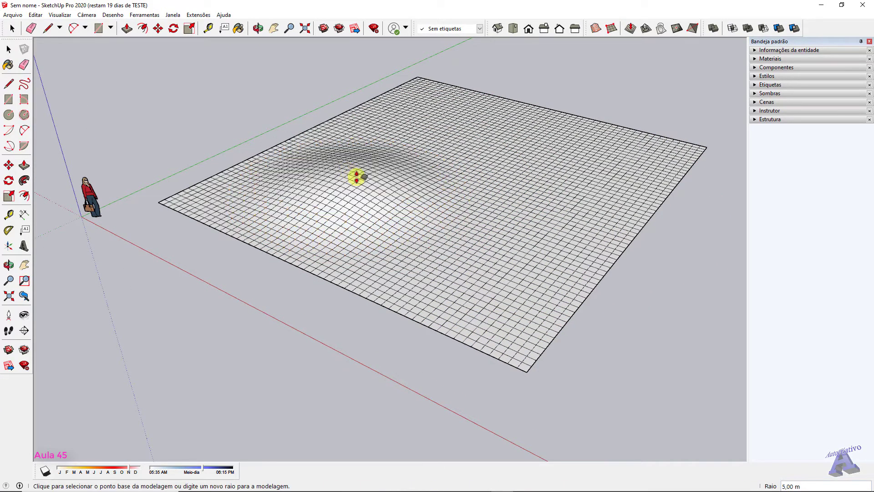
Sculpt more 5 m radius relief with Smoove: raise a far hill and sink hollows near the middle, the far side and the outer corner
{"action": "left_click", "coordinate": [475, 212]}
{"action": "left_click", "coordinate": [478, 223]}
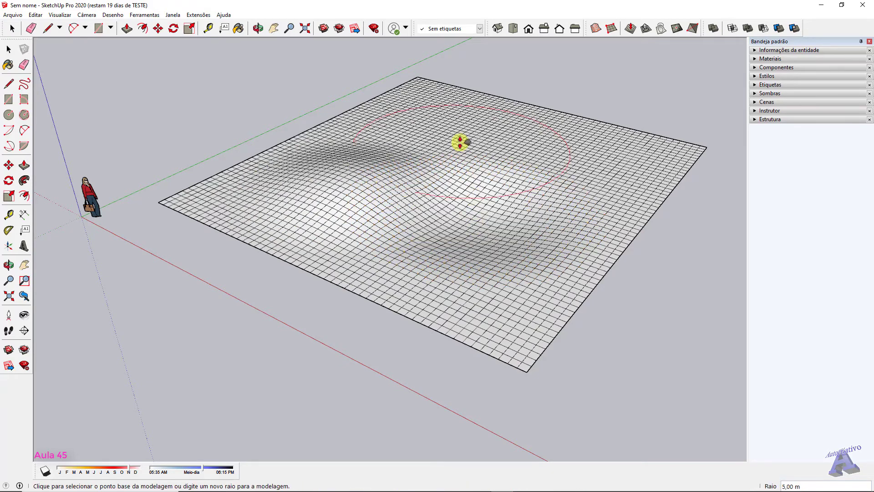
{"action": "left_click", "coordinate": [459, 129]}
{"action": "left_click", "coordinate": [463, 115]}
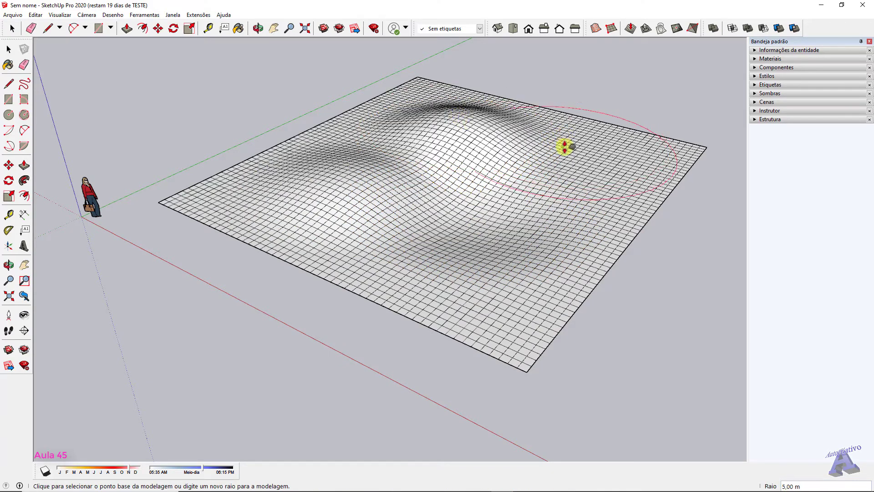
{"action": "left_click", "coordinate": [583, 159]}
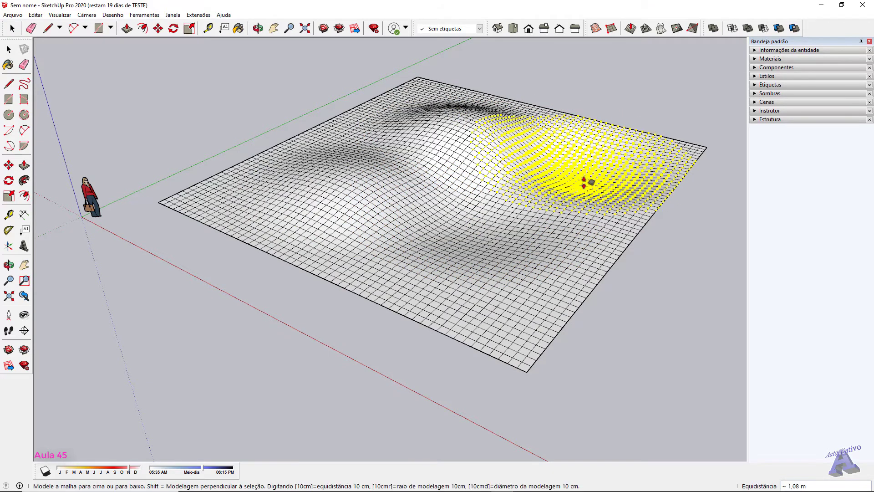
{"action": "left_click", "coordinate": [587, 191]}
{"action": "left_click", "coordinate": [524, 361]}
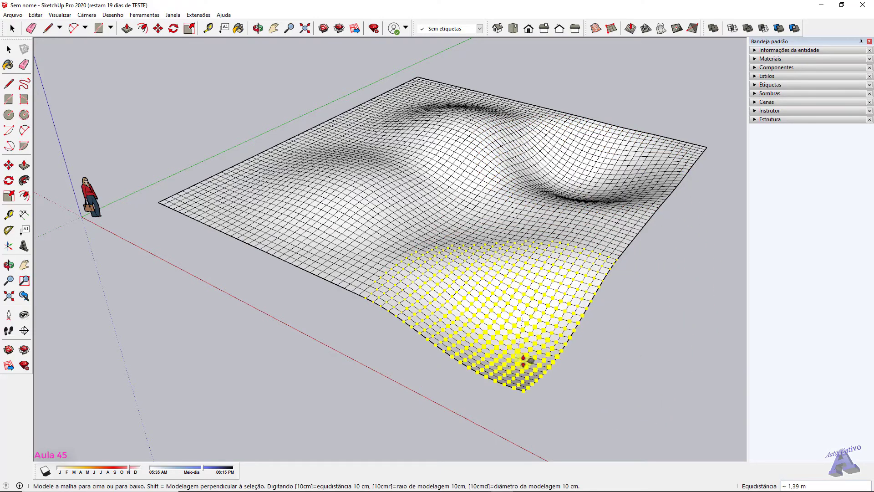
{"action": "left_click", "coordinate": [523, 364]}
Raise the terrain near the corner beside the scale figure and sink the far part of the adjoining edge
{"action": "middle_click_drag", "start_coordinate": [523, 364], "coordinate": [359, 279]}
{"action": "left_click", "coordinate": [343, 276]}
{"action": "left_click", "coordinate": [342, 260]}
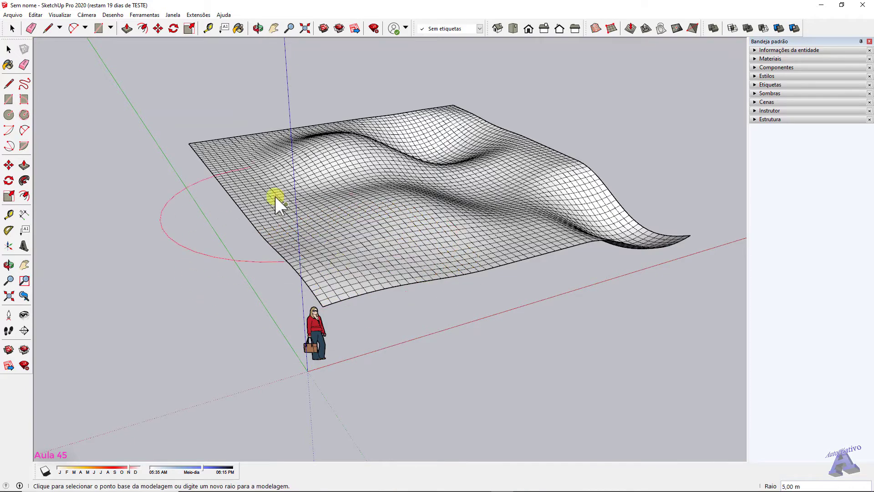
{"action": "left_click", "coordinate": [226, 158]}
{"action": "left_click", "coordinate": [227, 175]}
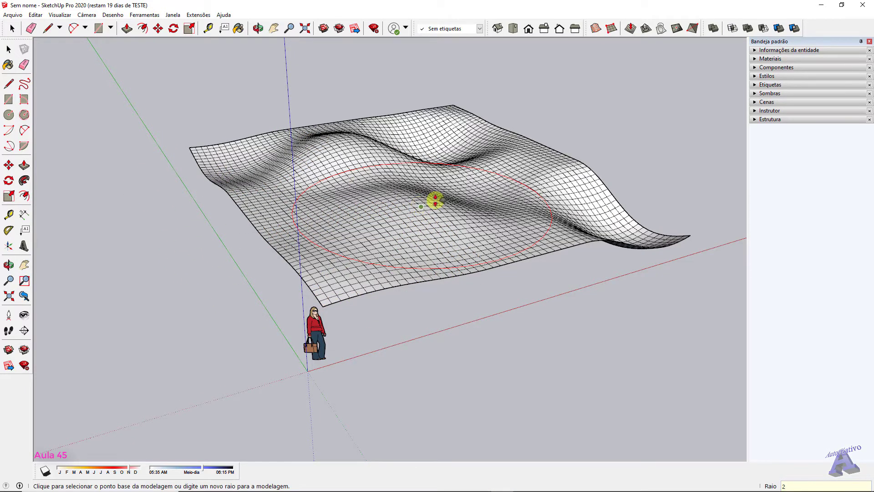
Set the Smoove radius to 2 m and sink three smaller hollows across the terrain's slopes
{"action": "key", "text": "Return"}
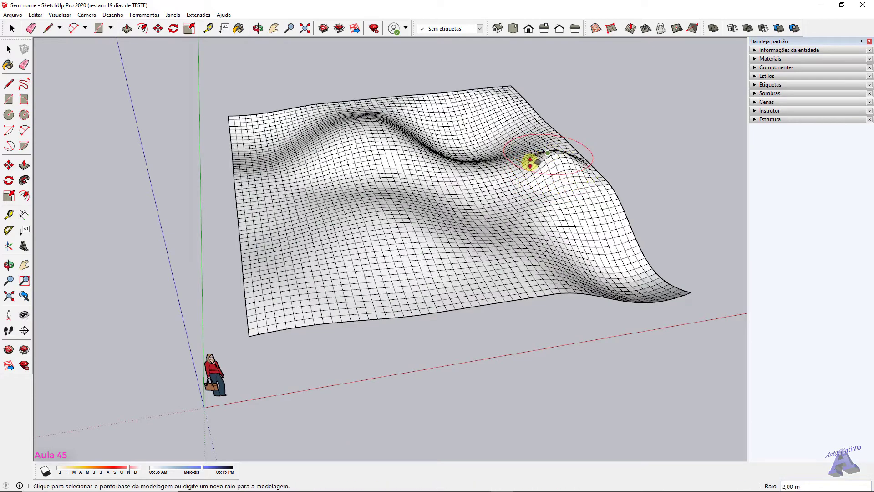
{"action": "left_click", "coordinate": [460, 178]}
{"action": "left_click", "coordinate": [460, 183]}
{"action": "left_click", "coordinate": [331, 201]}
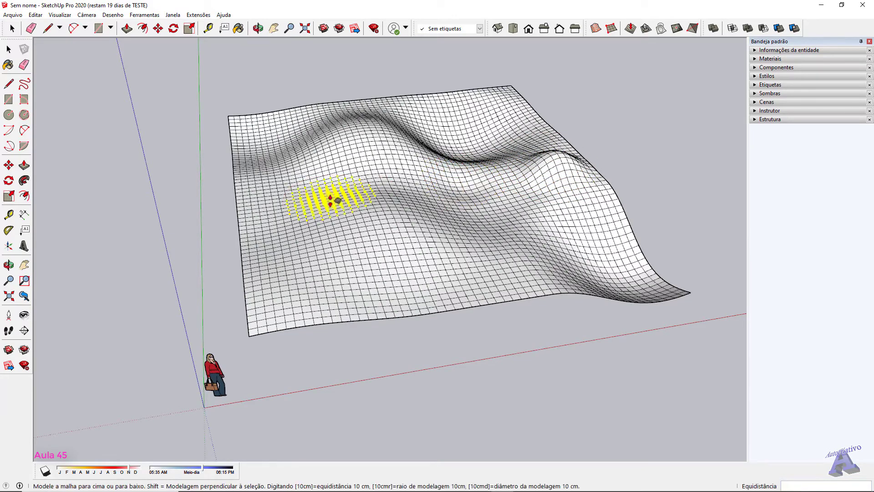
{"action": "left_click", "coordinate": [337, 211]}
{"action": "left_click", "coordinate": [419, 253]}
{"action": "left_click", "coordinate": [416, 268]}
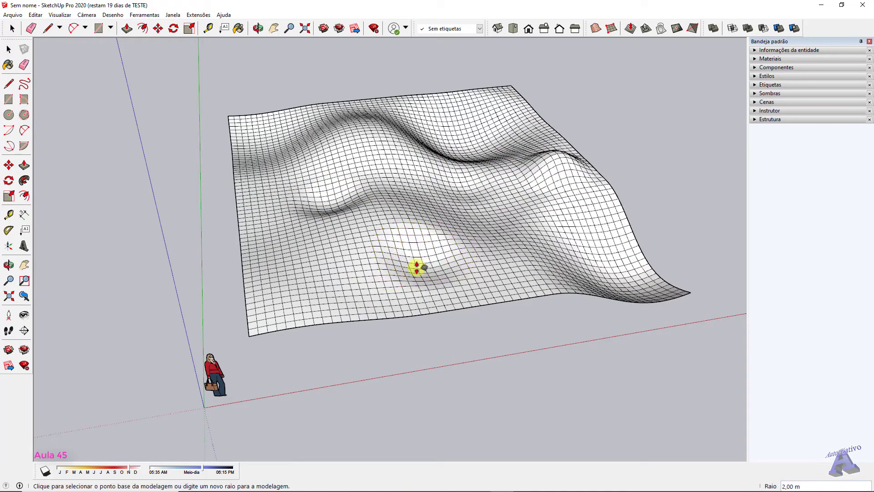
{"action": "key", "text": "space"}
{"action": "middle_click_drag", "start_coordinate": [417, 268], "coordinate": [408, 249]}
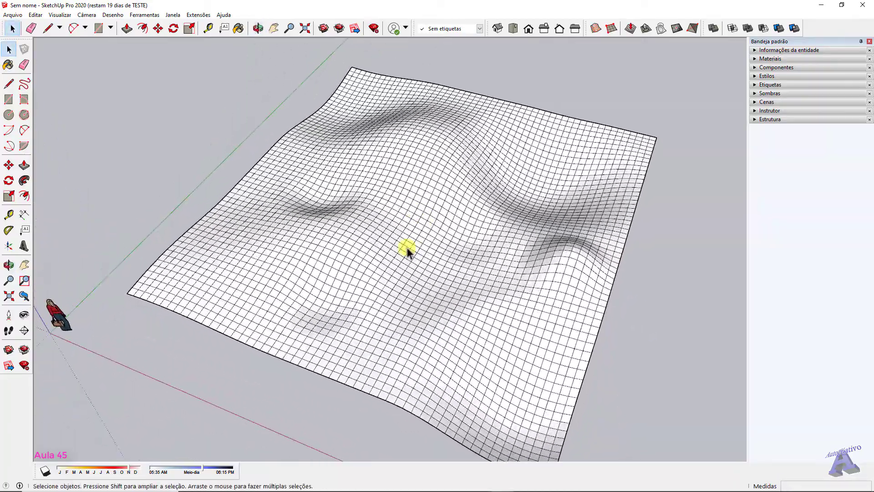
Open the materials, look through the Madeiras and Pedra collections, and pick Cáqui de pedra escovada
{"action": "left_click", "coordinate": [754, 58]}
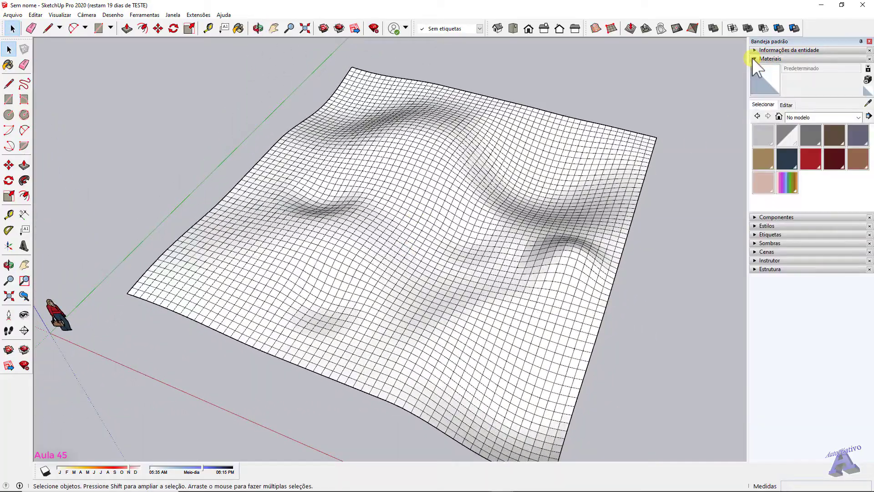
{"action": "left_click", "coordinate": [858, 117]}
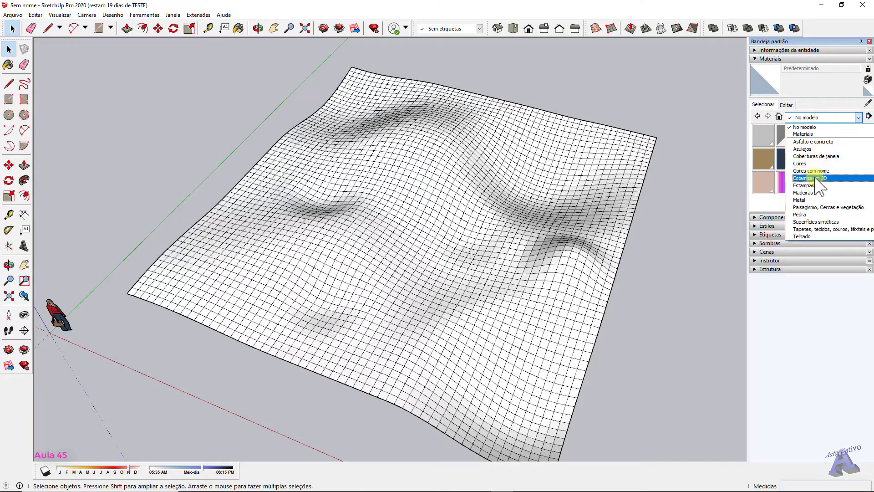
{"action": "left_click", "coordinate": [812, 193]}
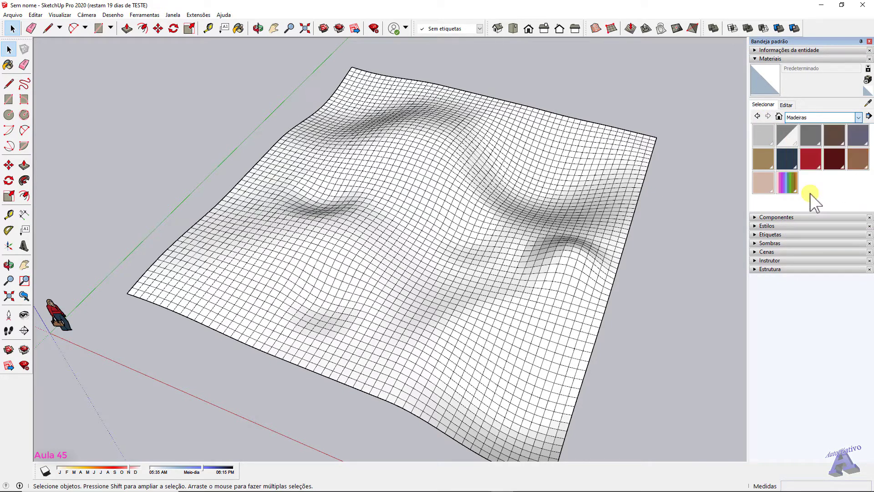
{"action": "left_click", "coordinate": [859, 117]}
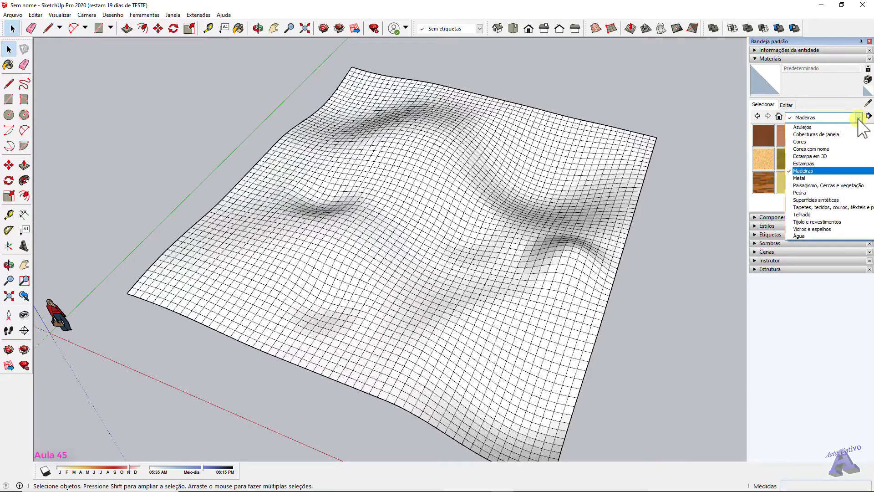
{"action": "left_click", "coordinate": [804, 191]}
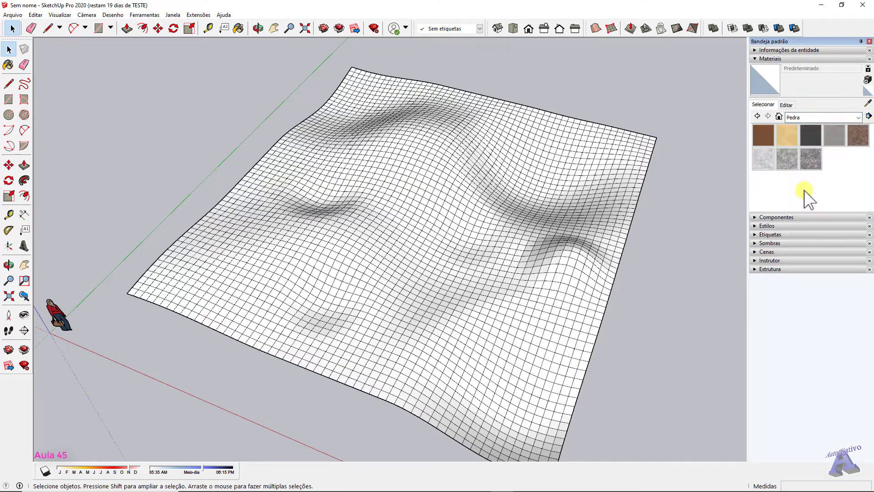
{"action": "left_click", "coordinate": [786, 133]}
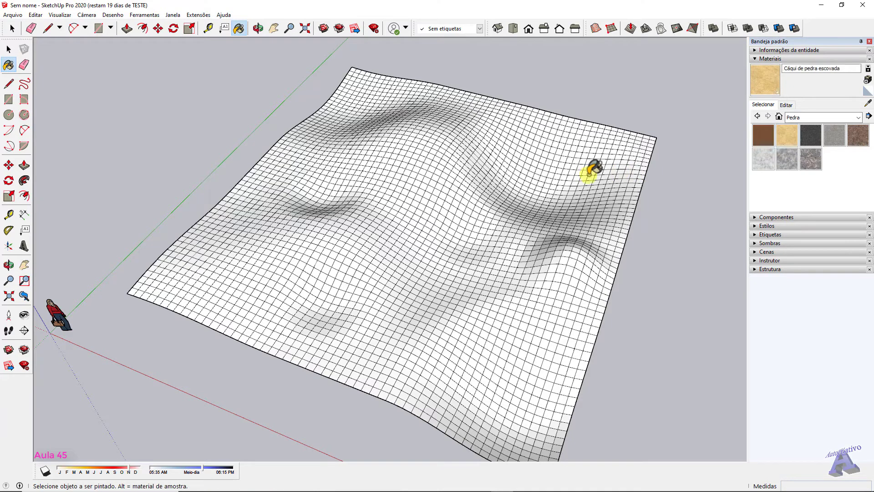
Select the whole terrain mesh and paint it with Cáqui de pedra escovada
{"action": "key", "text": "space"}
{"action": "triple_click", "coordinate": [533, 177]}
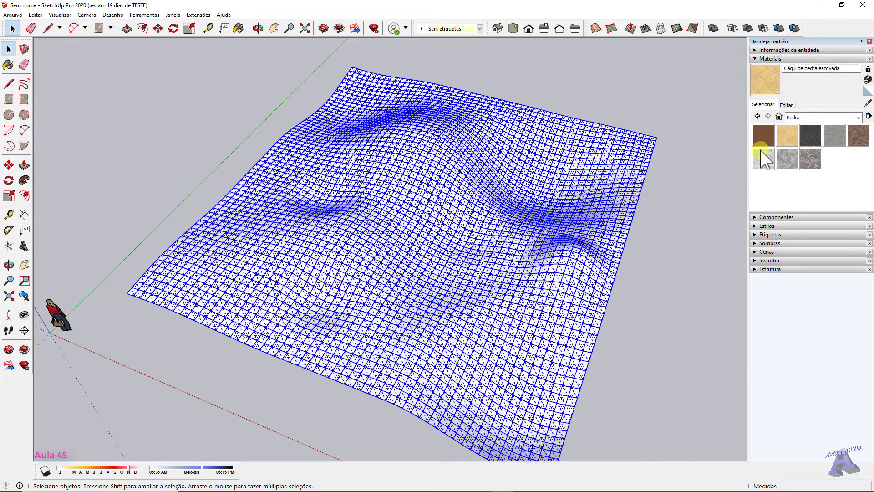
{"action": "left_click", "coordinate": [788, 136]}
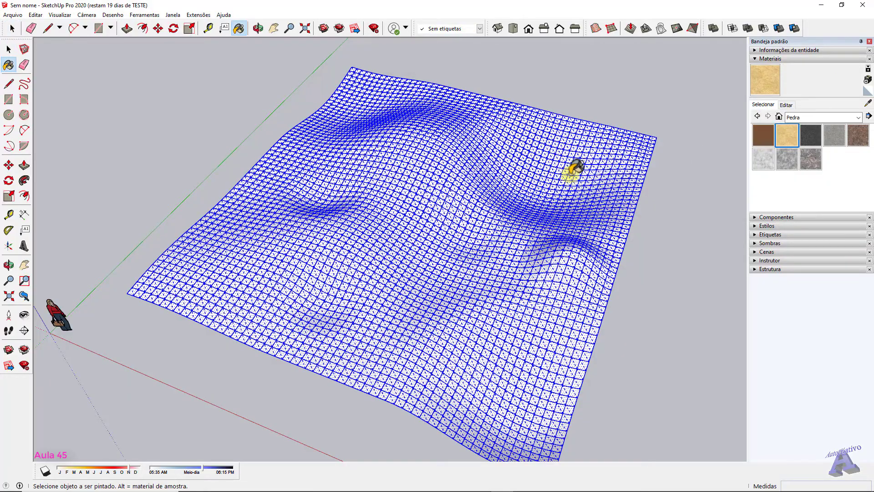
{"action": "left_click", "coordinate": [575, 167]}
{"action": "key", "text": "space"}
{"action": "left_click", "coordinate": [657, 235]}
Examine the stone texture on the terrain up close and from several angles
{"action": "key", "text": "o"}
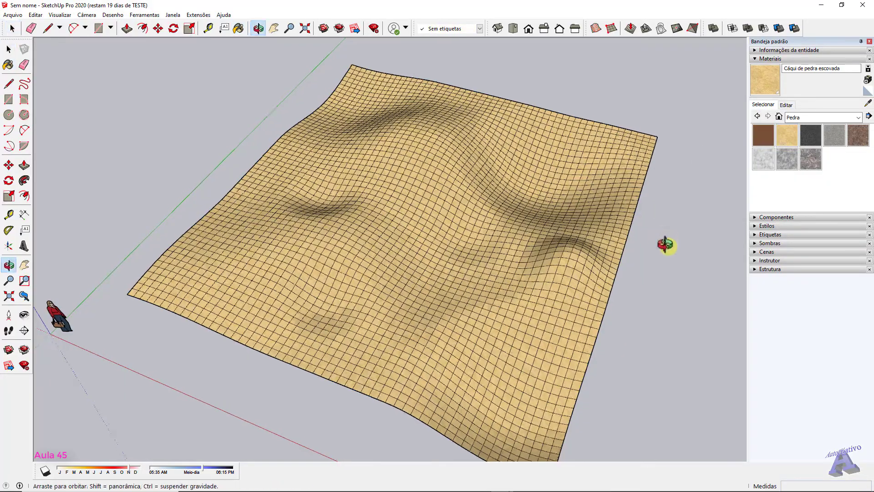
{"action": "left_click_drag", "start_coordinate": [666, 244], "coordinate": [509, 267]}
{"action": "key", "text": "space"}
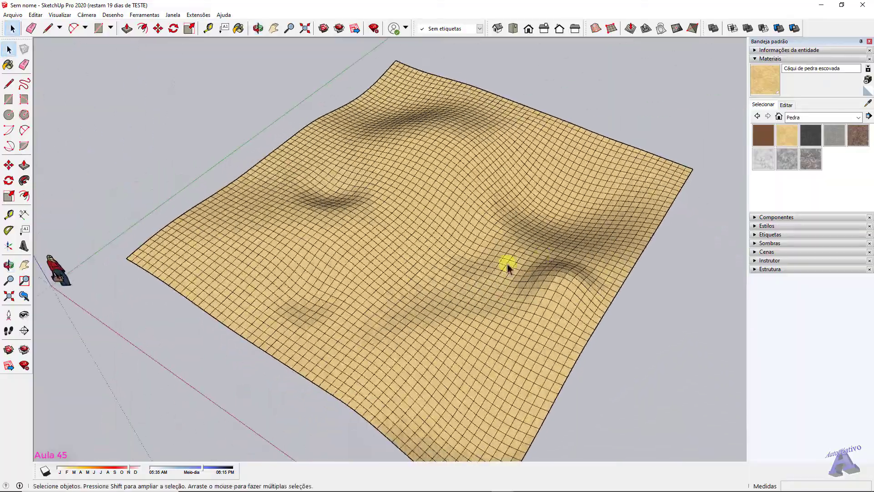
{"action": "scroll", "coordinate": [413, 292], "scroll_direction": "up", "scroll_amount": 10}
{"action": "middle_click_drag", "start_coordinate": [412, 285], "coordinate": [564, 333]}
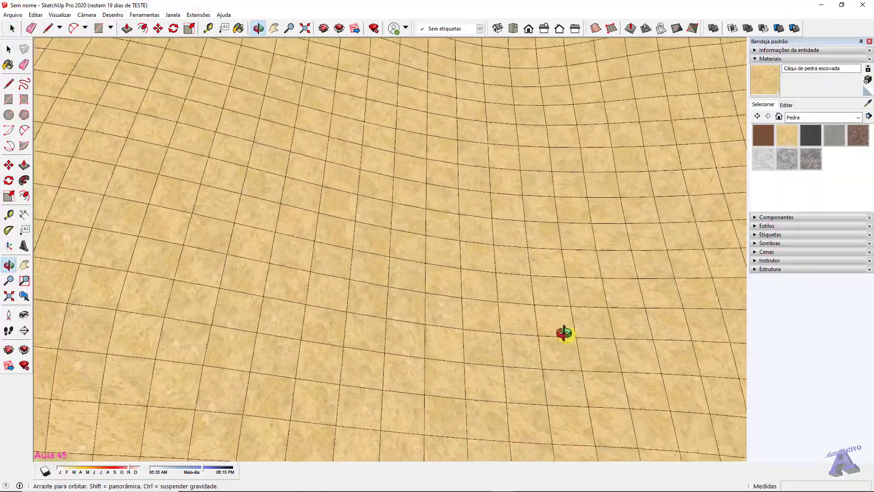
{"action": "scroll", "coordinate": [357, 297], "scroll_direction": "down", "scroll_amount": 5}
{"action": "mouse_move", "coordinate": [343, 283]}
{"action": "middle_mouse_down"}
{"action": "mouse_move", "coordinate": [417, 247]}
{"action": "mouse_move", "coordinate": [385, 255]}
{"action": "mouse_move", "coordinate": [445, 292]}
{"action": "middle_mouse_up"}
{"action": "scroll", "coordinate": [445, 292], "scroll_direction": "up", "scroll_amount": 3}
{"action": "middle_click_drag", "start_coordinate": [515, 285], "coordinate": [384, 259]}
{"action": "scroll", "coordinate": [515, 257], "scroll_direction": "down", "scroll_amount": 6}
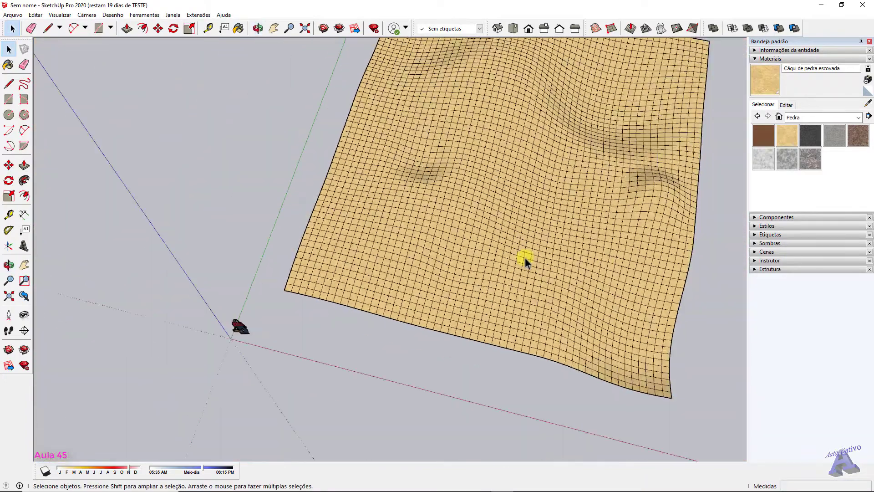
Paint the whole terrain mesh with the multicoloured striped material from the No modelo collection
{"action": "left_click", "coordinate": [859, 118]}
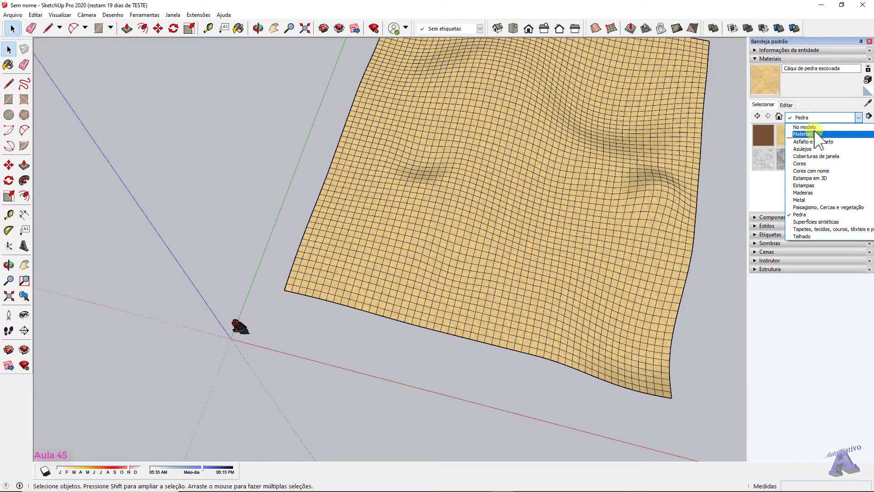
{"action": "left_click", "coordinate": [812, 127]}
{"action": "triple_click", "coordinate": [652, 199]}
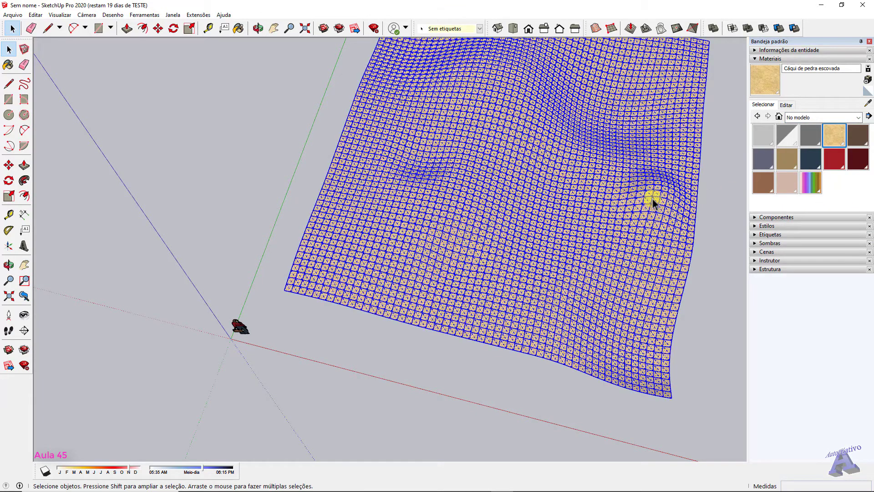
{"action": "left_click", "coordinate": [817, 187]}
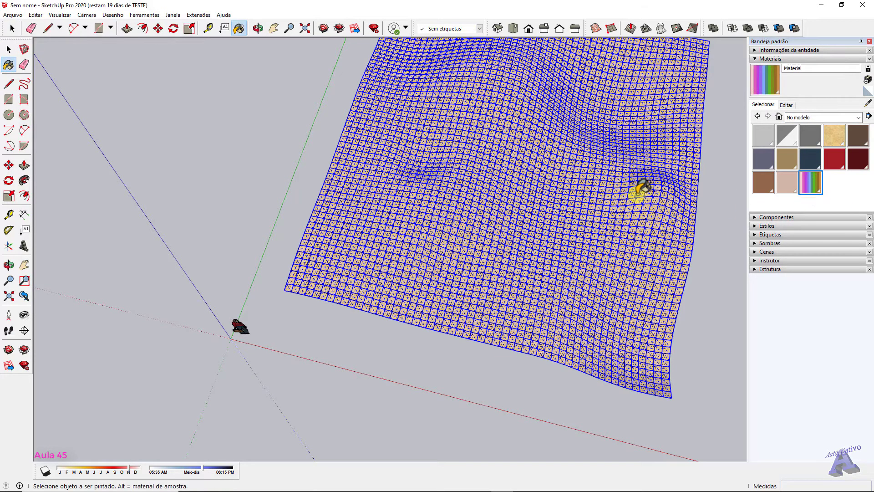
{"action": "left_click", "coordinate": [642, 189]}
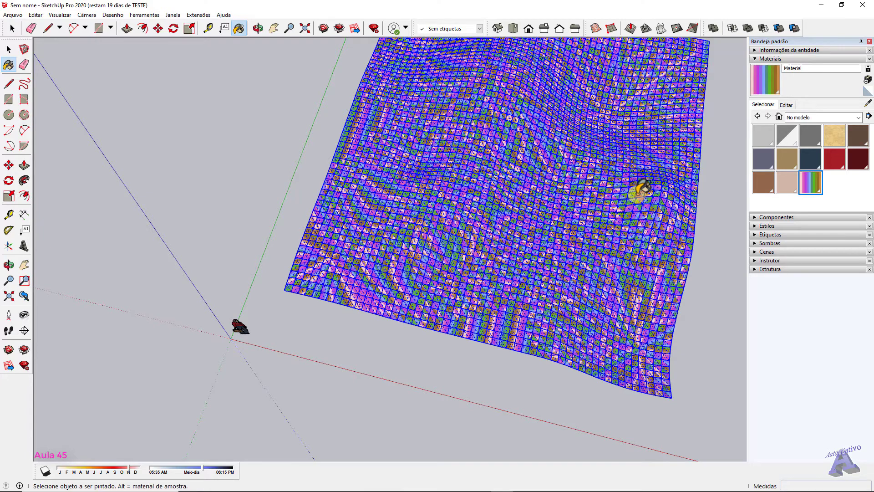
{"action": "key", "text": "space"}
{"action": "left_click", "coordinate": [712, 253]}
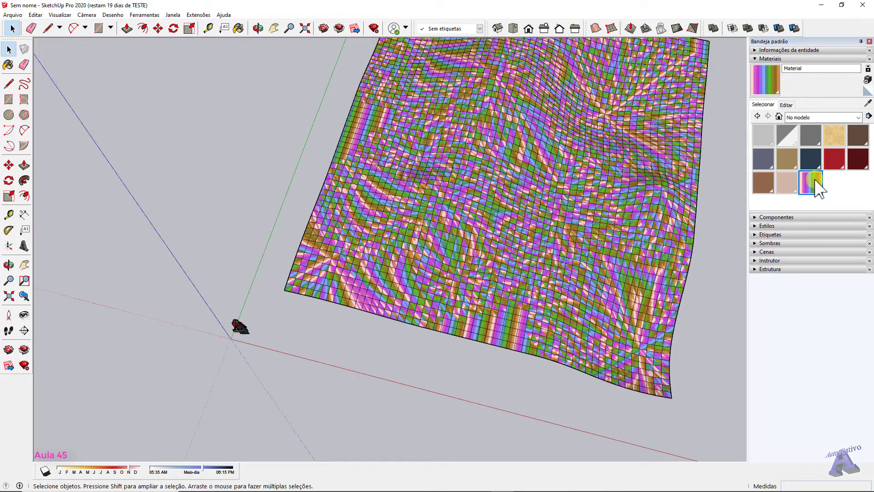
Examine how the striped texture follows the individual faces of the terrain, up close and as a whole
{"action": "scroll", "coordinate": [605, 248], "scroll_direction": "up", "scroll_amount": 6}
{"action": "middle_click_drag", "start_coordinate": [577, 248], "coordinate": [377, 170]}
{"action": "scroll", "coordinate": [377, 170], "scroll_direction": "down", "scroll_amount": 6}
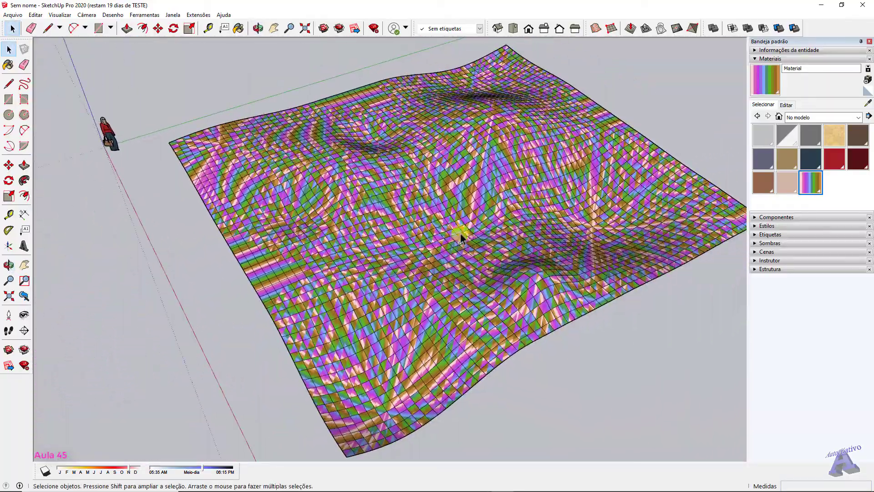
{"action": "middle_click_drag", "start_coordinate": [461, 234], "coordinate": [445, 271]}
{"action": "scroll", "coordinate": [445, 272], "scroll_direction": "up", "scroll_amount": 3}
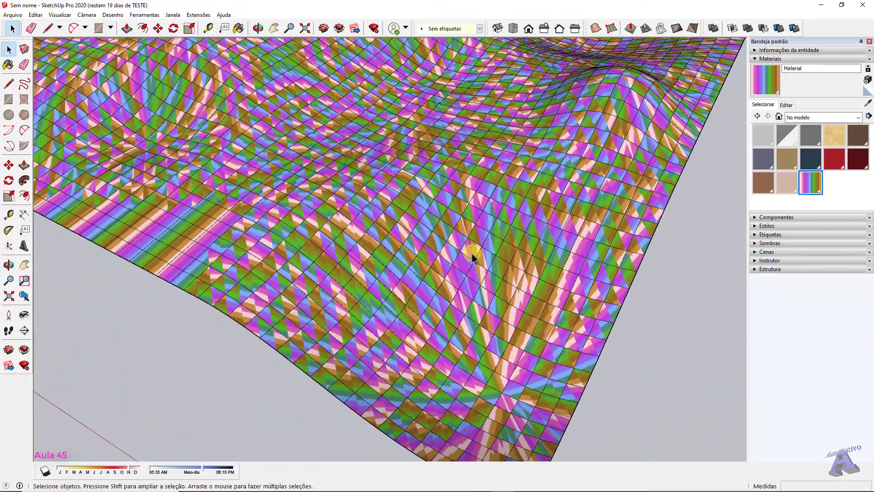
{"action": "triple_click", "coordinate": [472, 258]}
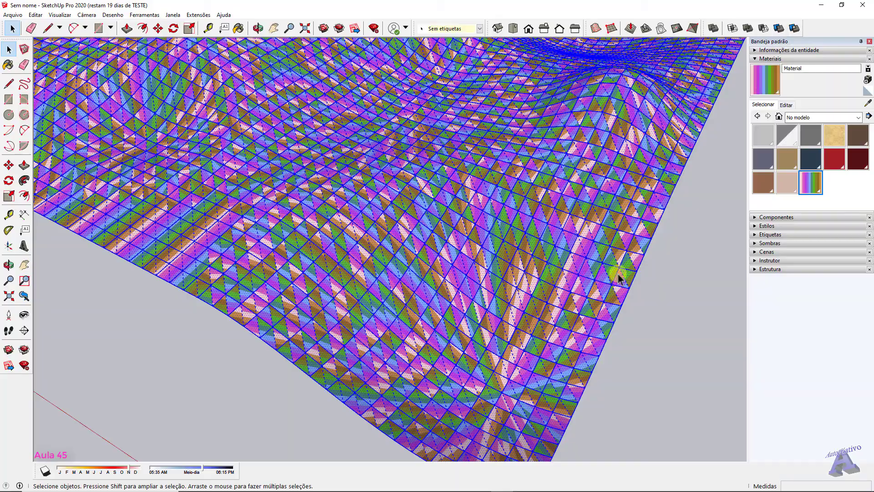
{"action": "left_click", "coordinate": [679, 304]}
{"action": "scroll", "coordinate": [523, 263], "scroll_direction": "down", "scroll_amount": 5}
{"action": "middle_click_drag", "start_coordinate": [474, 221], "coordinate": [425, 238]}
{"action": "scroll", "coordinate": [404, 245], "scroll_direction": "down", "scroll_amount": 5}
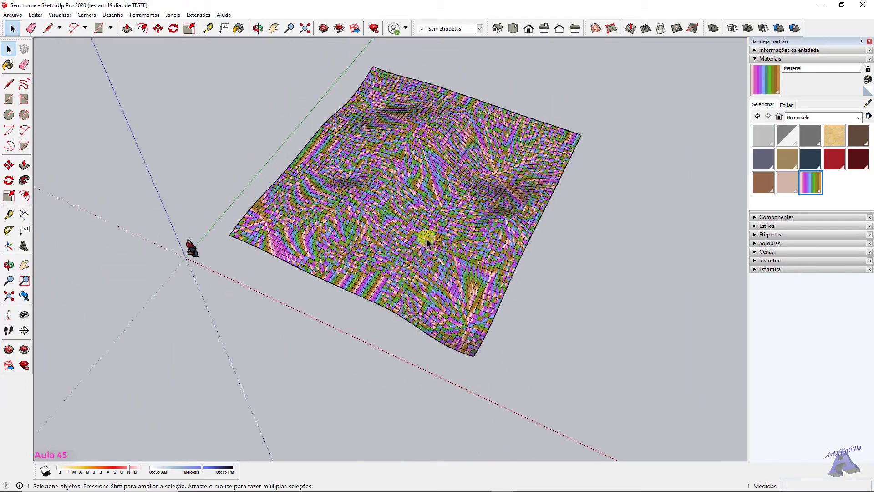
{"action": "middle_click_drag", "start_coordinate": [484, 220], "coordinate": [424, 221]}
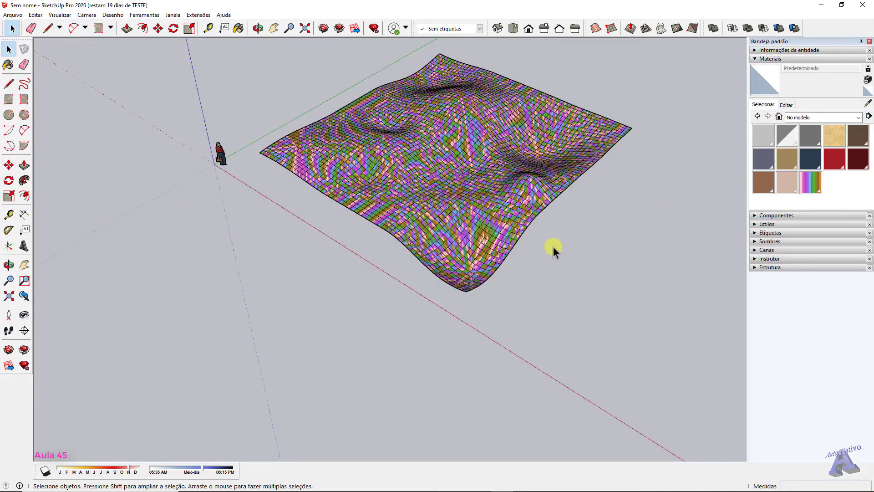
Draw a 1 m by 1 m square on the ground beside the terrain's lowest corner
{"action": "mouse_move", "coordinate": [599, 228]}
{"action": "middle_mouse_down"}
{"action": "mouse_move", "coordinate": [589, 299]}
{"action": "mouse_move", "coordinate": [580, 272]}
{"action": "middle_mouse_up"}
{"action": "scroll", "coordinate": [575, 272], "scroll_direction": "down", "scroll_amount": 1}
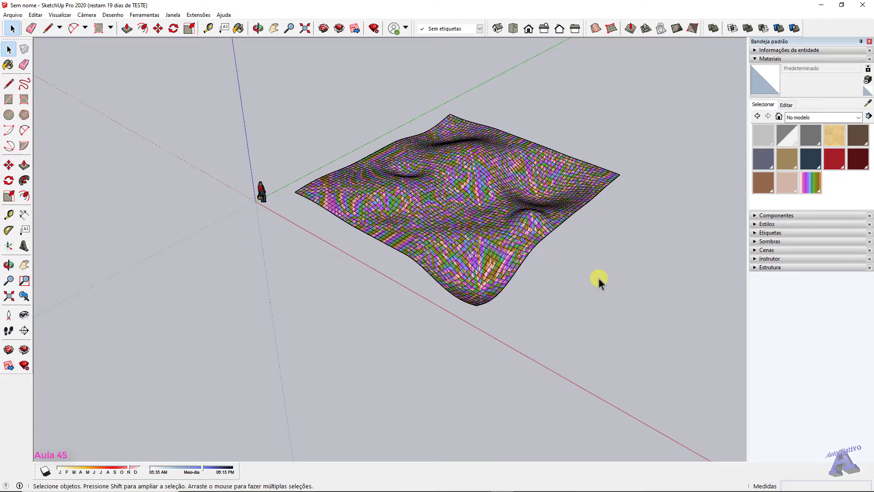
{"action": "mouse_move", "coordinate": [600, 278]}
{"action": "middle_mouse_down"}
{"action": "mouse_move", "coordinate": [589, 248]}
{"action": "mouse_move", "coordinate": [543, 199]}
{"action": "mouse_move", "coordinate": [548, 290]}
{"action": "mouse_move", "coordinate": [514, 260]}
{"action": "middle_mouse_up"}
{"action": "scroll", "coordinate": [508, 271], "scroll_direction": "up", "scroll_amount": 2}
{"action": "key", "text": "r"}
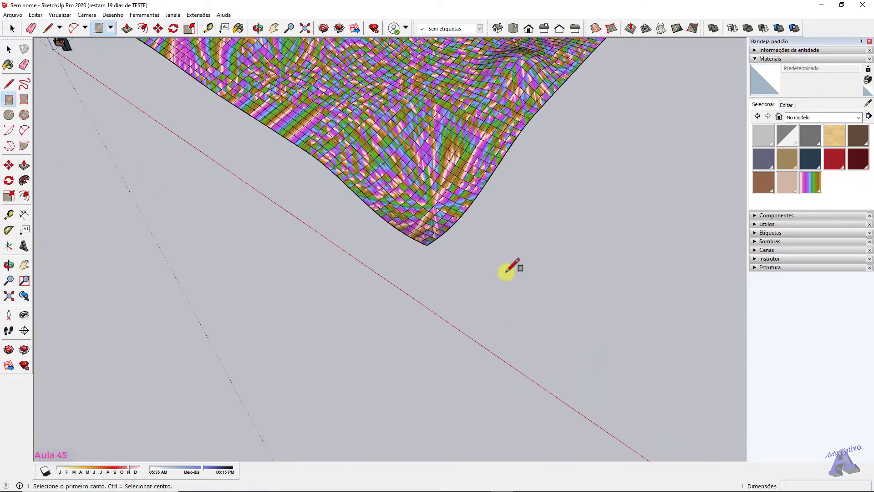
{"action": "scroll", "coordinate": [508, 270], "scroll_direction": "up", "scroll_amount": 1}
{"action": "left_click", "coordinate": [491, 268]}
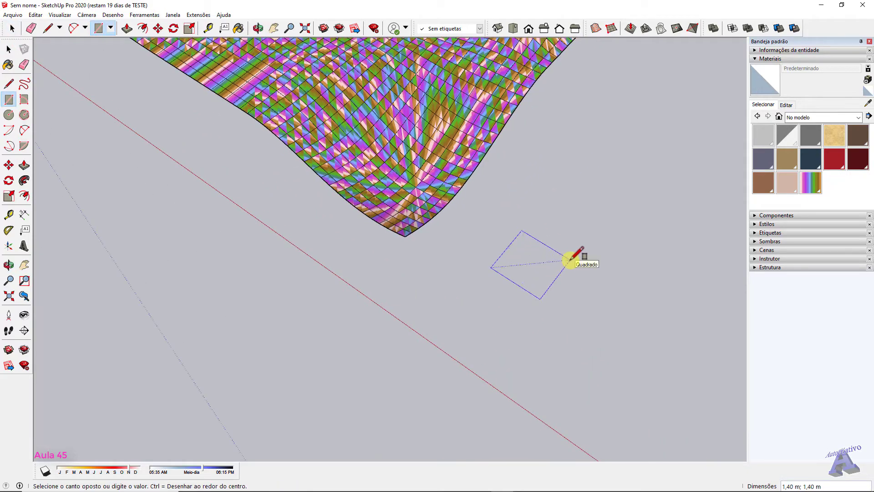
{"action": "type", "text": "1;1"}
{"action": "key", "text": "Return"}
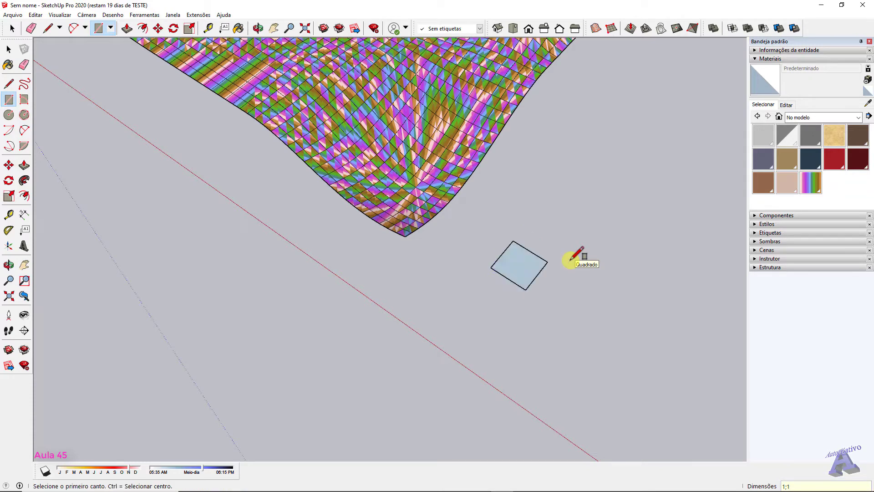
{"action": "key", "text": "space"}
Paint the new square with the multicoloured striped material from the No modelo collection
{"action": "scroll", "coordinate": [513, 263], "scroll_direction": "up", "scroll_amount": 3}
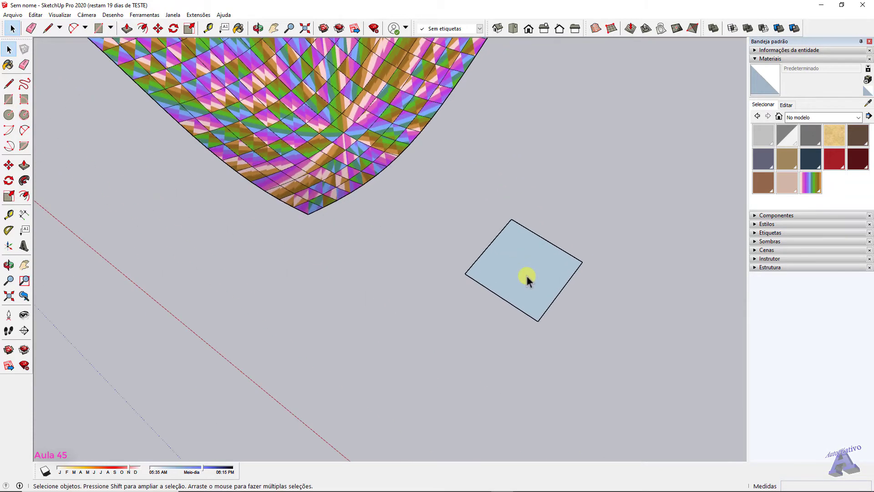
{"action": "left_click", "coordinate": [813, 187]}
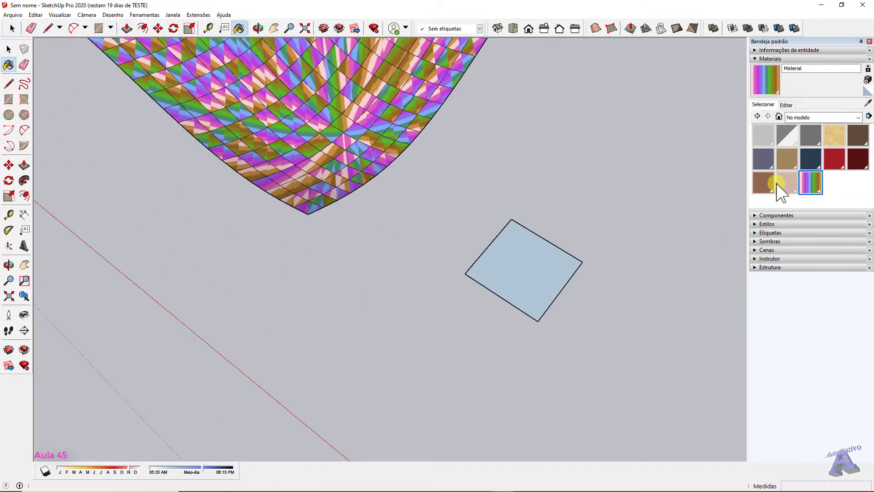
{"action": "left_click", "coordinate": [536, 248]}
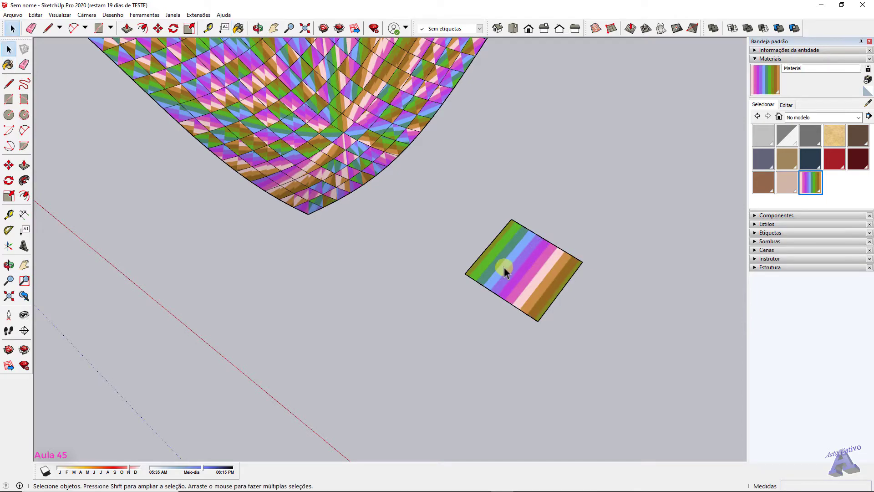
Compare the direction and continuity of the stripes on the flat square with those on the terrain's faces
{"action": "scroll", "coordinate": [504, 267], "scroll_direction": "up", "scroll_amount": 4}
{"action": "scroll", "coordinate": [552, 274], "scroll_direction": "down", "scroll_amount": 4}
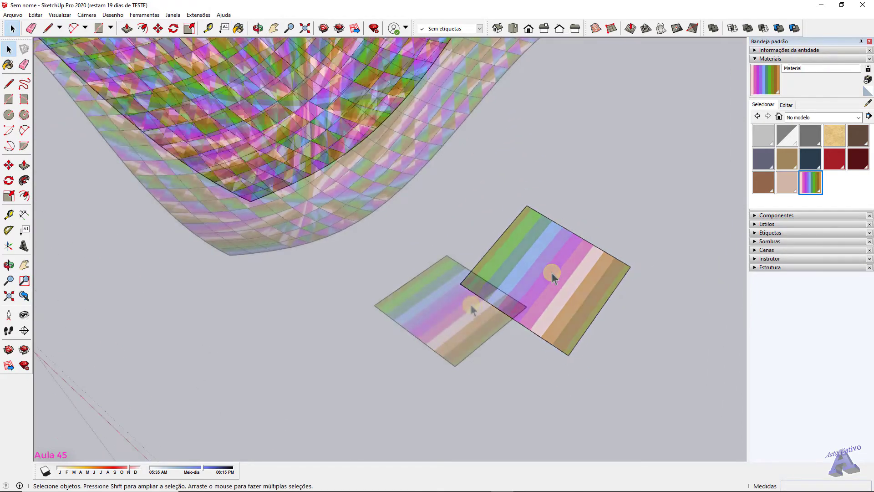
{"action": "middle_click_drag", "start_coordinate": [423, 259], "coordinate": [461, 244]}
{"action": "scroll", "coordinate": [458, 240], "scroll_direction": "up", "scroll_amount": 2}
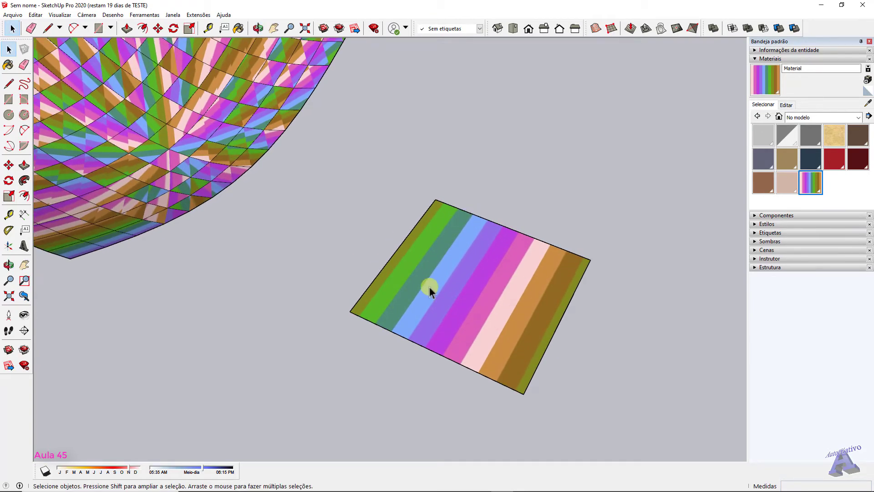
{"action": "middle_click_drag", "start_coordinate": [526, 280], "coordinate": [497, 280]}
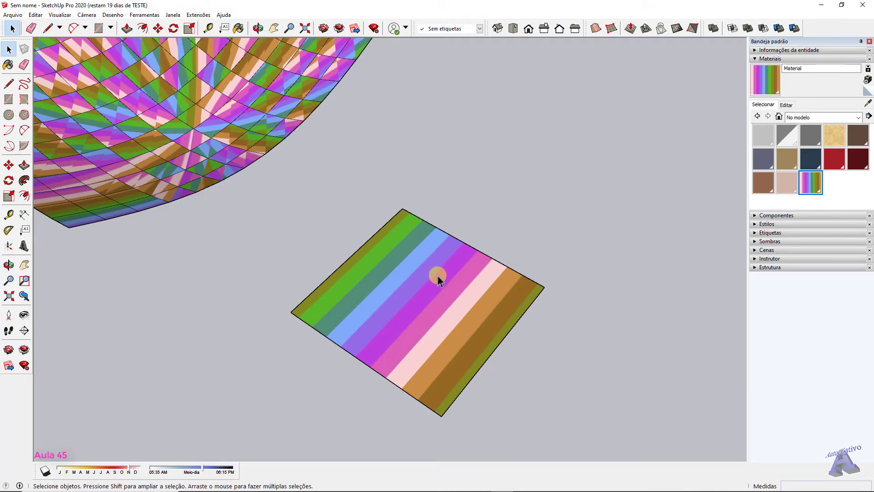
{"action": "scroll", "coordinate": [431, 278], "scroll_direction": "down", "scroll_amount": 5}
{"action": "middle_click_drag", "start_coordinate": [429, 273], "coordinate": [480, 278]}
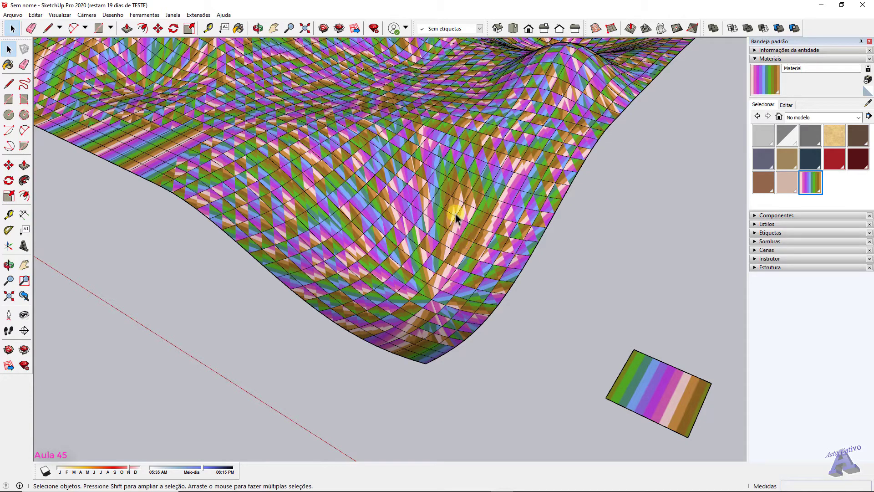
{"action": "scroll", "coordinate": [455, 218], "scroll_direction": "up", "scroll_amount": 2}
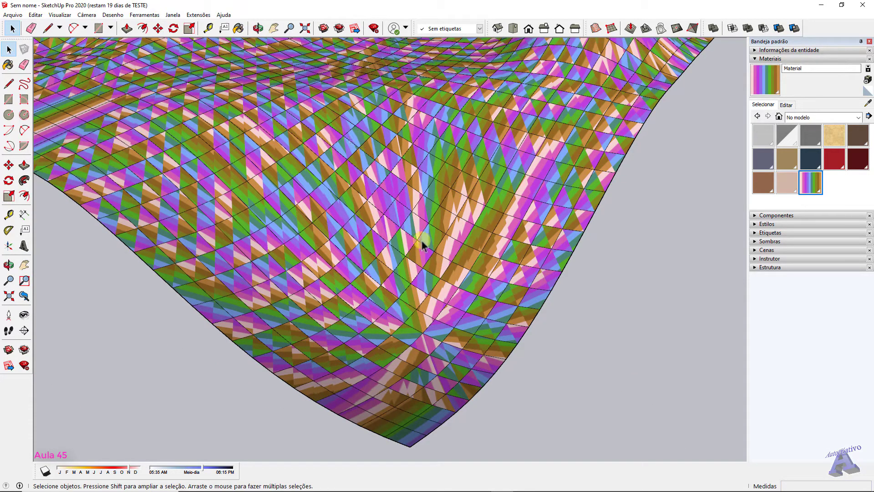
Soften a few grid edges on the terrain's near slope with the Eraser
{"action": "left_click", "coordinate": [366, 196]}
{"action": "scroll", "coordinate": [365, 197], "scroll_direction": "up", "scroll_amount": 2}
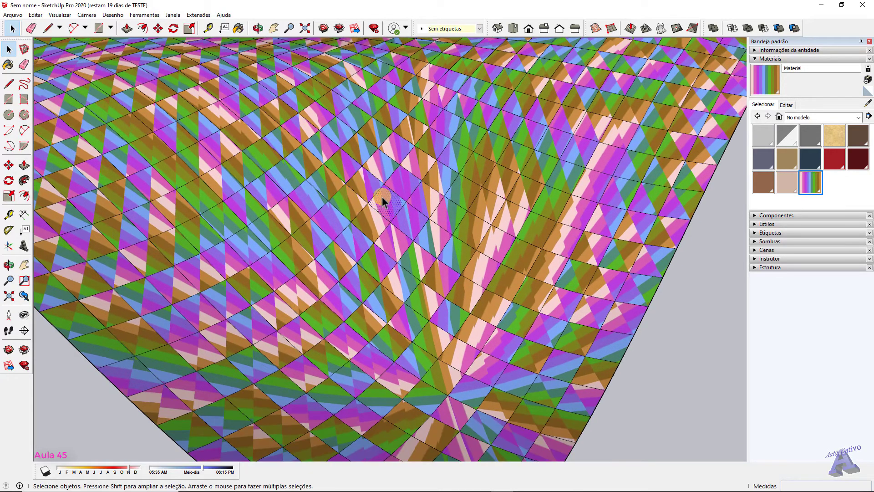
{"action": "key", "text": "e"}
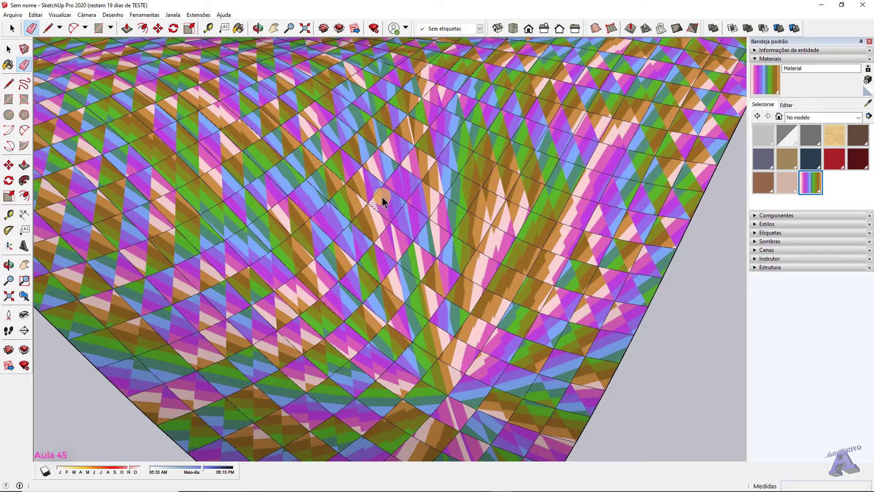
{"action": "mouse_move", "coordinate": [382, 196]}
{"action": "left_mouse_down", "text": "ctrl"}
{"action": "mouse_move", "coordinate": [377, 183]}
{"action": "mouse_move", "coordinate": [397, 163]}
{"action": "mouse_move", "coordinate": [363, 154]}
{"action": "left_mouse_up", "text": "ctrl"}
{"action": "left_click_drag", "start_coordinate": [355, 195], "coordinate": [372, 178], "text": "ctrl"}
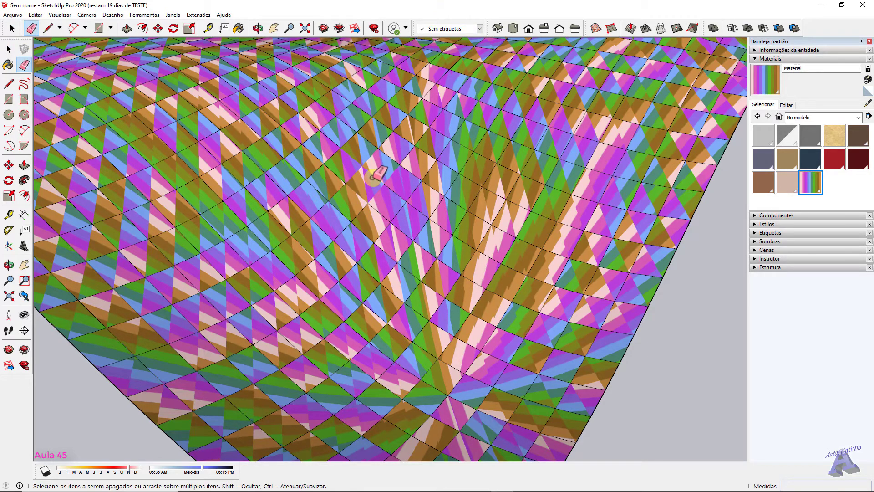
{"action": "key", "text": "space"}
Add Suavizar arestas to the default tray
{"action": "scroll", "coordinate": [373, 178], "scroll_direction": "down", "scroll_amount": 1}
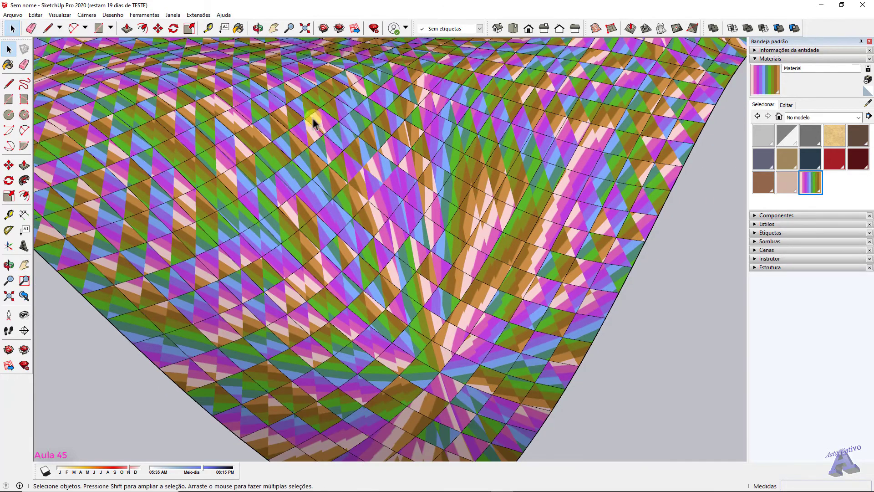
{"action": "left_click", "coordinate": [170, 15]}
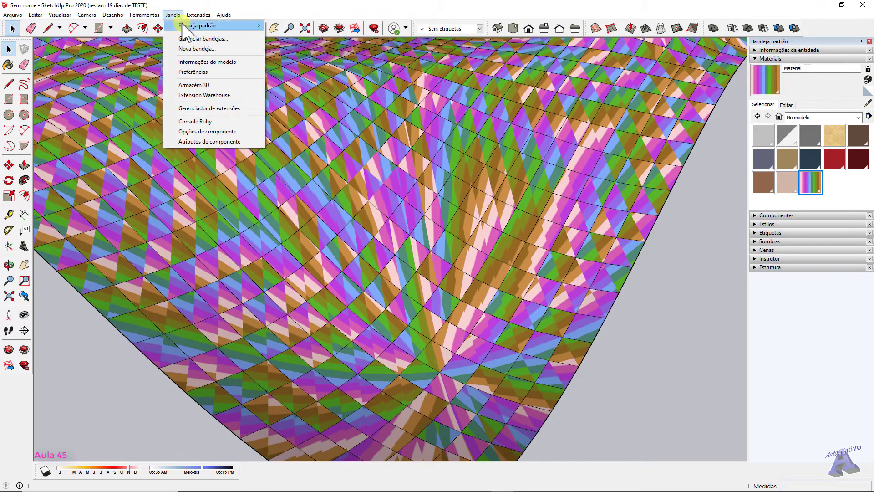
{"action": "mouse_move", "coordinate": [196, 25]}
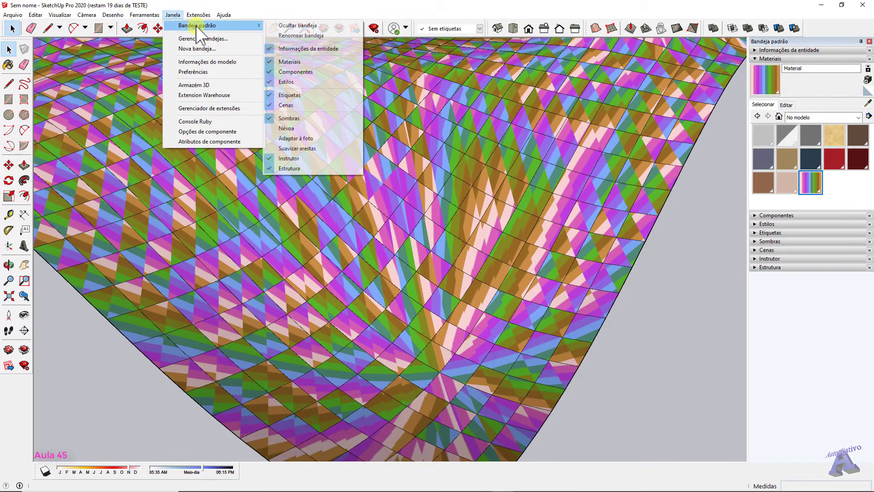
{"action": "left_click", "coordinate": [301, 149]}
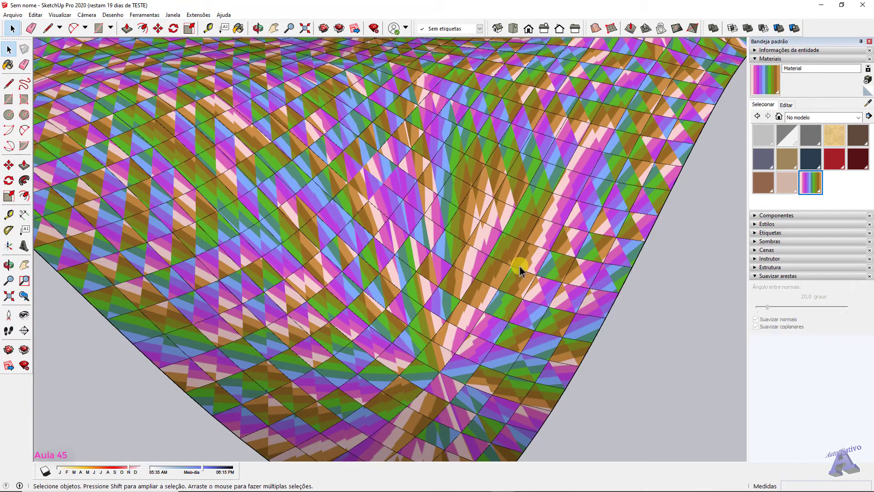
Select the whole terrain mesh and soften its edges with an angle between normals of 57,5 degrees
{"action": "scroll", "coordinate": [524, 266], "scroll_direction": "down", "scroll_amount": 6}
{"action": "scroll", "coordinate": [501, 255], "scroll_direction": "up", "scroll_amount": 5}
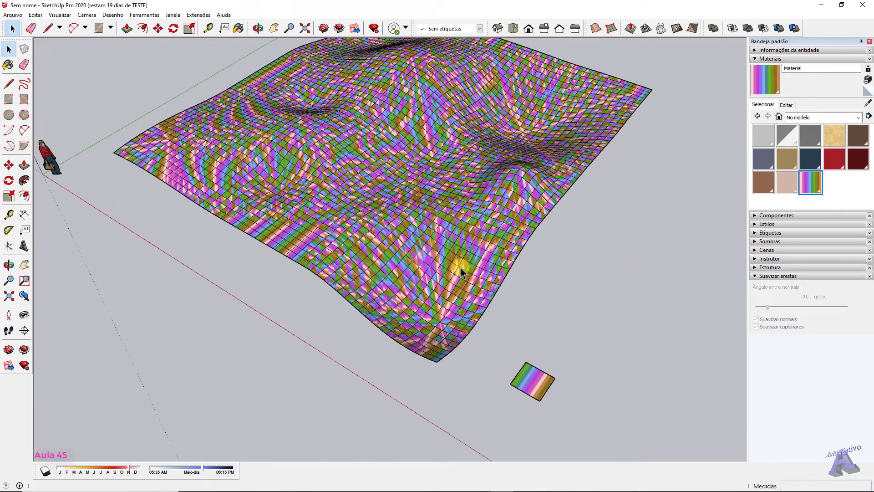
{"action": "triple_click", "coordinate": [443, 249]}
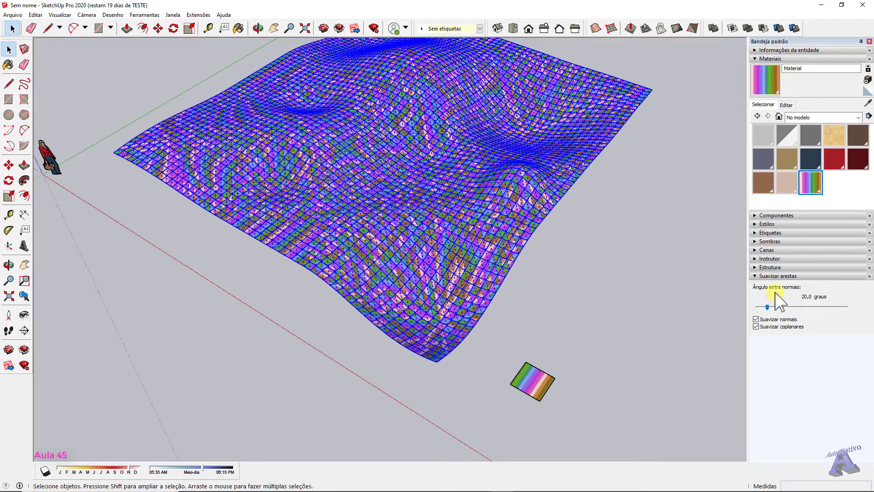
{"action": "left_click_drag", "start_coordinate": [769, 308], "coordinate": [770, 307]}
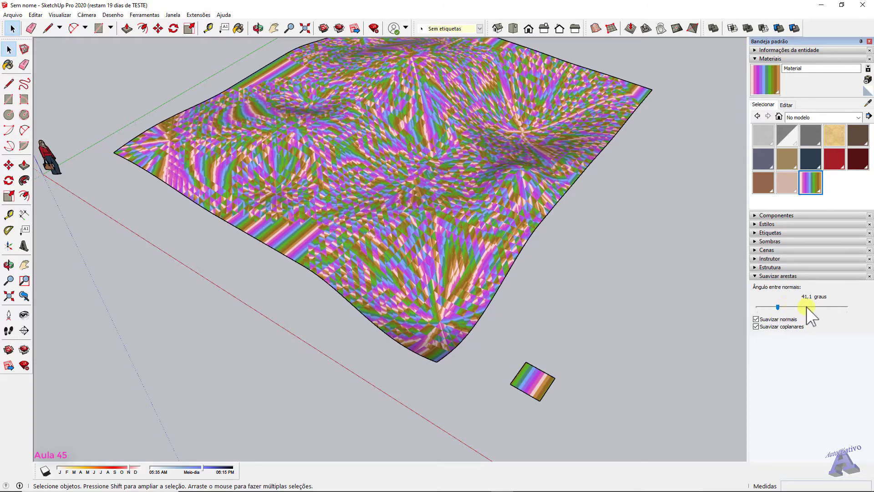
{"action": "triple_click", "coordinate": [447, 168]}
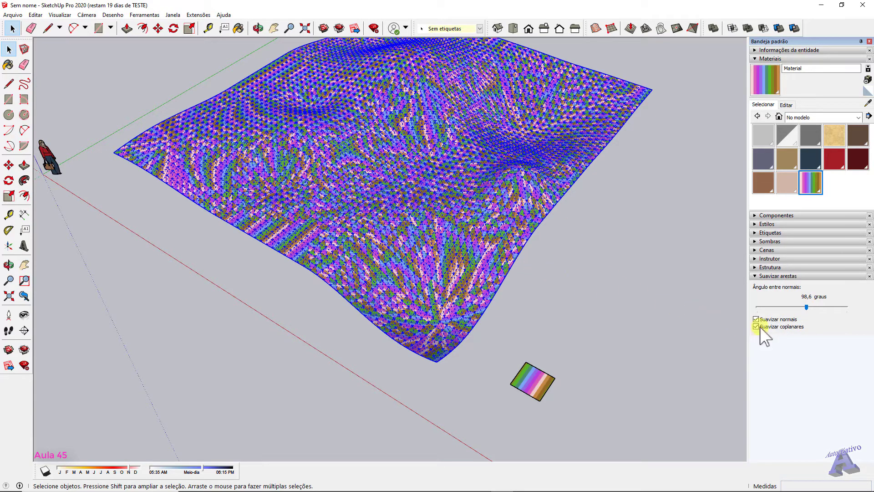
{"action": "left_click_drag", "start_coordinate": [794, 309], "coordinate": [786, 308]}
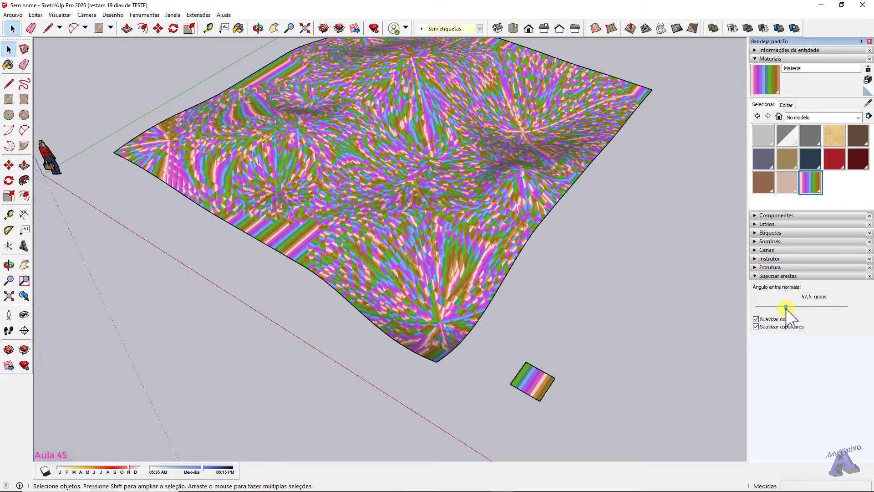
Turn off Suavizar normais and Suavizar coplanares for the terrain and inspect the mesh edges from above
{"action": "left_click", "coordinate": [756, 320]}
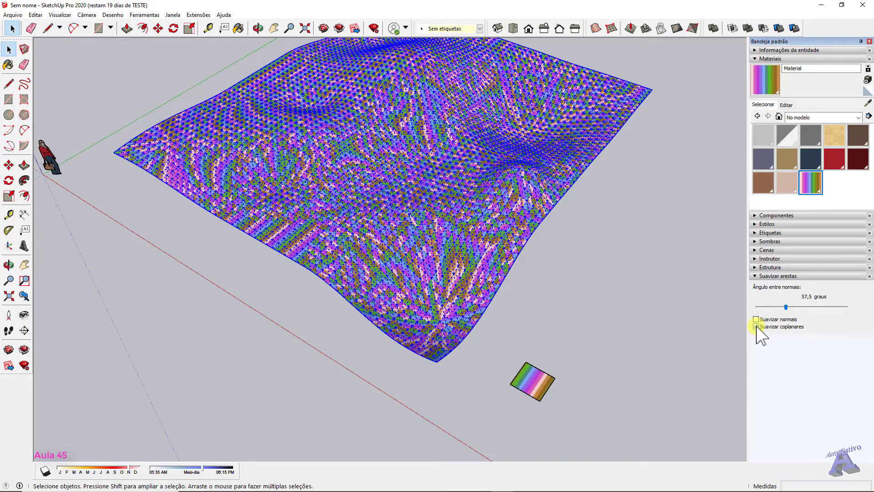
{"action": "left_click", "coordinate": [756, 326]}
{"action": "left_click", "coordinate": [582, 299]}
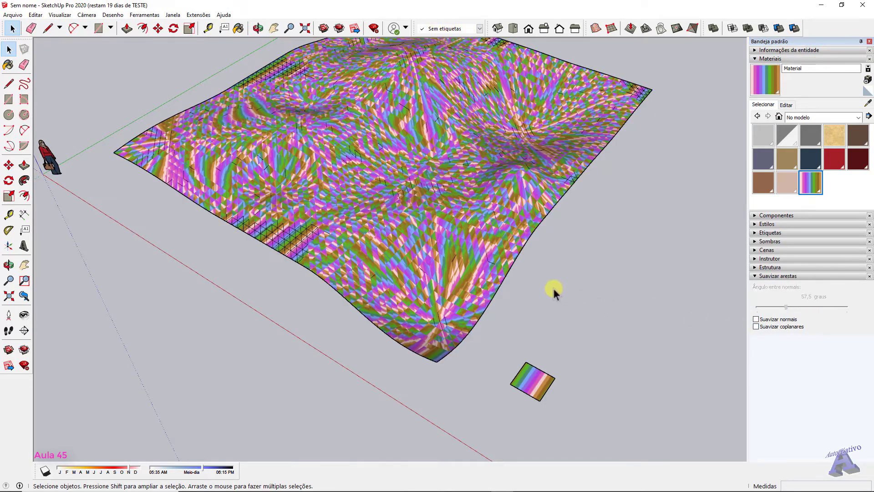
{"action": "scroll", "coordinate": [549, 286], "scroll_direction": "up", "scroll_amount": 3}
{"action": "middle_click_drag", "start_coordinate": [548, 284], "coordinate": [556, 342]}
{"action": "scroll", "coordinate": [392, 301], "scroll_direction": "down", "scroll_amount": 4}
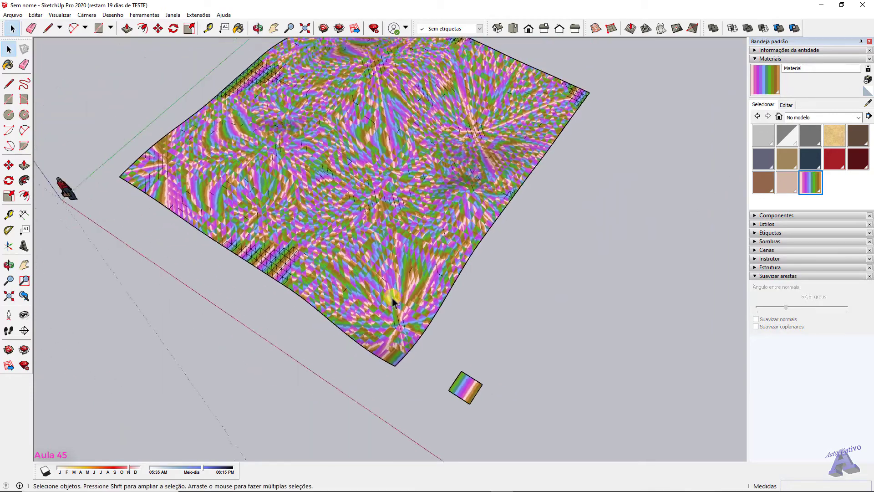
{"action": "middle_click_drag", "start_coordinate": [393, 300], "coordinate": [472, 302], "text": "shift"}
Turn Suavizar normais and Suavizar coplanares back on for the whole terrain mesh and deselect it
{"action": "left_click", "coordinate": [446, 262]}
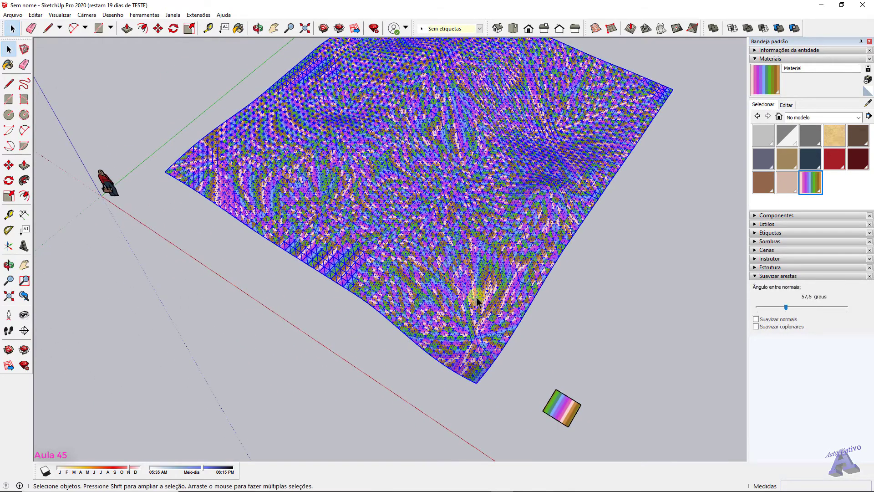
{"action": "left_click", "coordinate": [756, 319]}
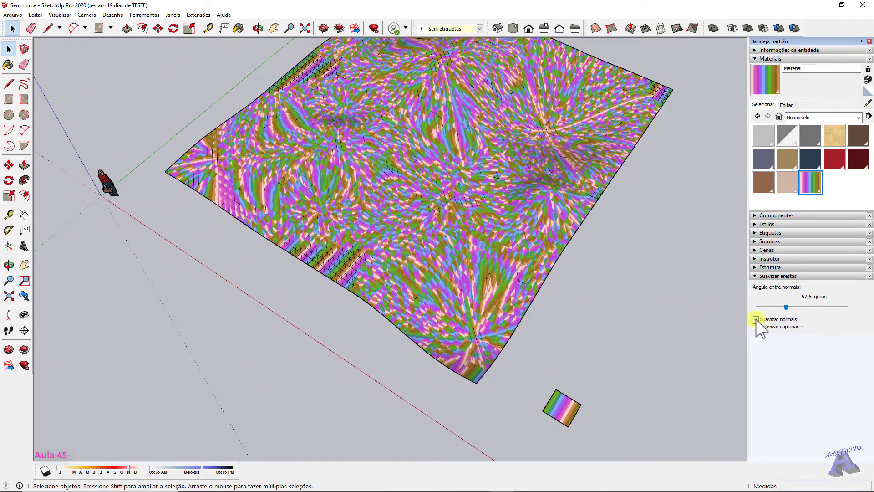
{"action": "left_click", "coordinate": [756, 326]}
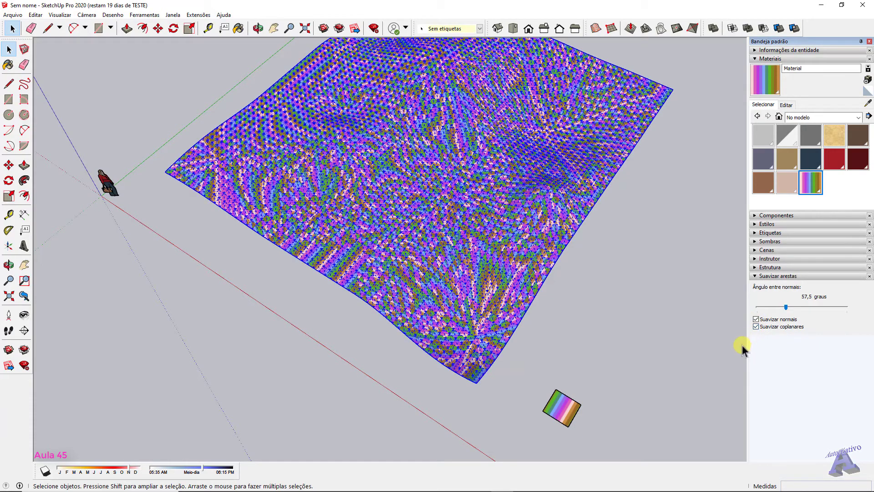
{"action": "left_click", "coordinate": [699, 332]}
{"action": "middle_click_drag", "start_coordinate": [671, 328], "coordinate": [608, 323]}
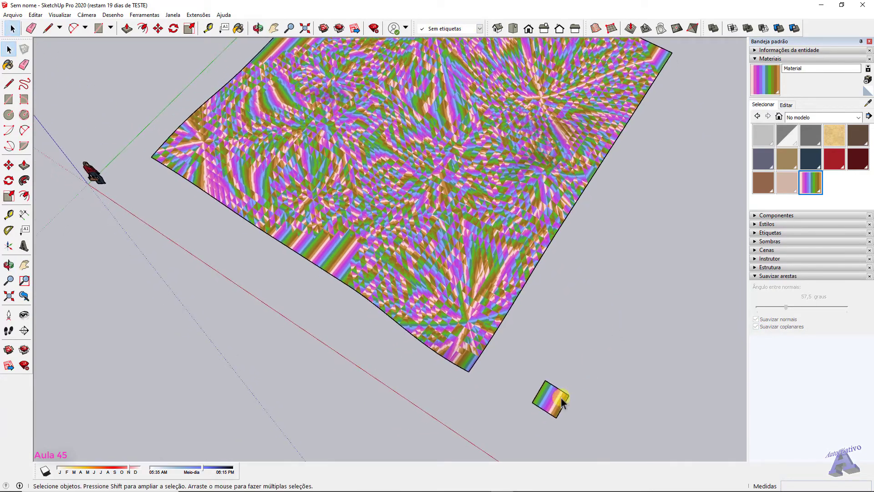
Open texture positioning for the small striped square beside the terrain and leave it without moving any pins
{"action": "scroll", "coordinate": [552, 398], "scroll_direction": "up", "scroll_amount": 4}
{"action": "middle_click_drag", "start_coordinate": [550, 398], "coordinate": [433, 204]}
{"action": "middle_click_drag", "start_coordinate": [547, 359], "coordinate": [540, 306], "text": "shift"}
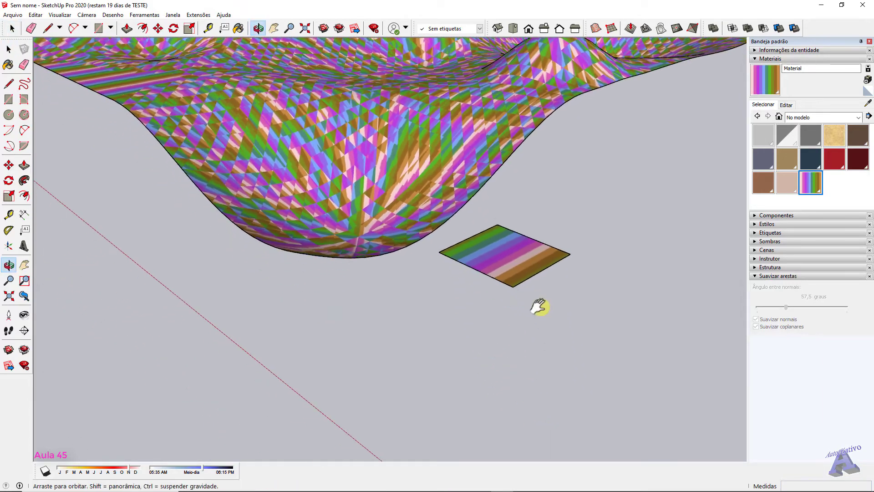
{"action": "middle_click_drag", "start_coordinate": [514, 268], "coordinate": [517, 321]}
{"action": "right_click", "coordinate": [517, 322]}
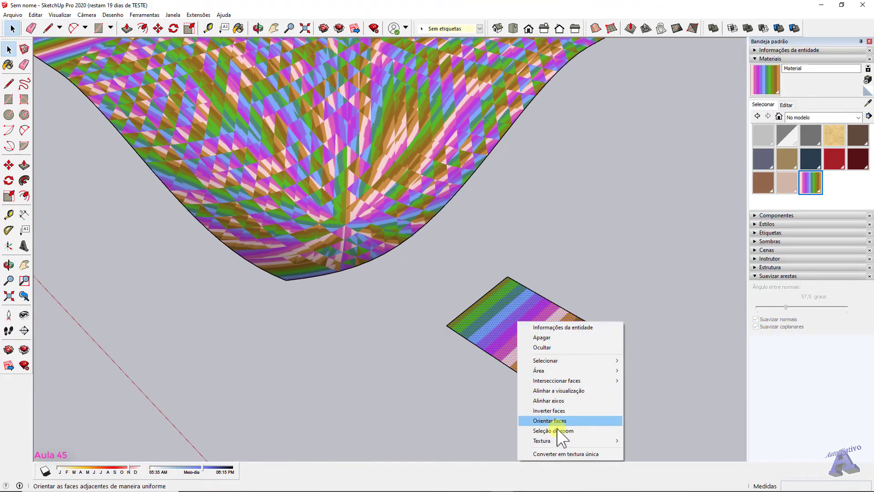
{"action": "mouse_move", "coordinate": [553, 440]}
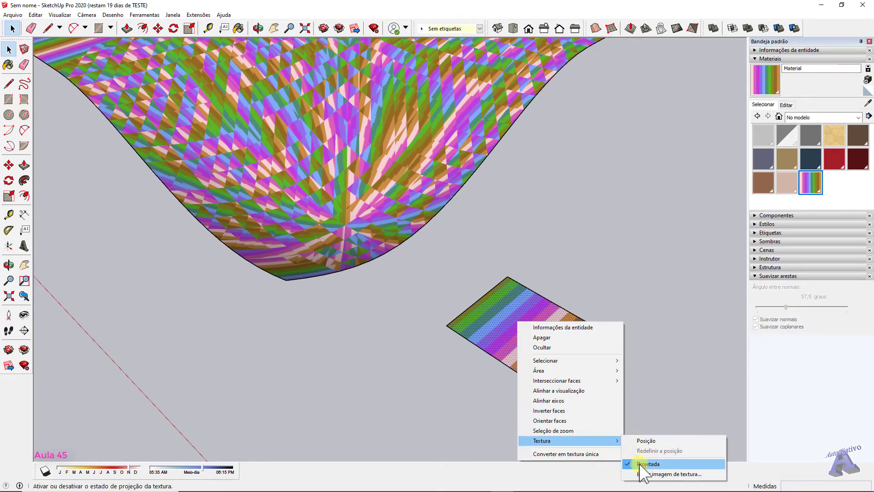
{"action": "left_click", "coordinate": [647, 441]}
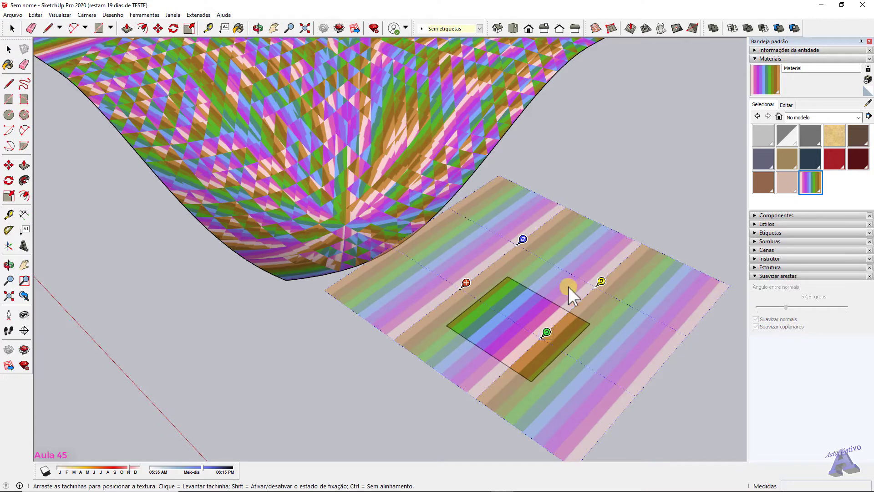
{"action": "left_click", "coordinate": [613, 203]}
Switch the Projetada state of the small striped square's texture off and back on
{"action": "right_click", "coordinate": [518, 316]}
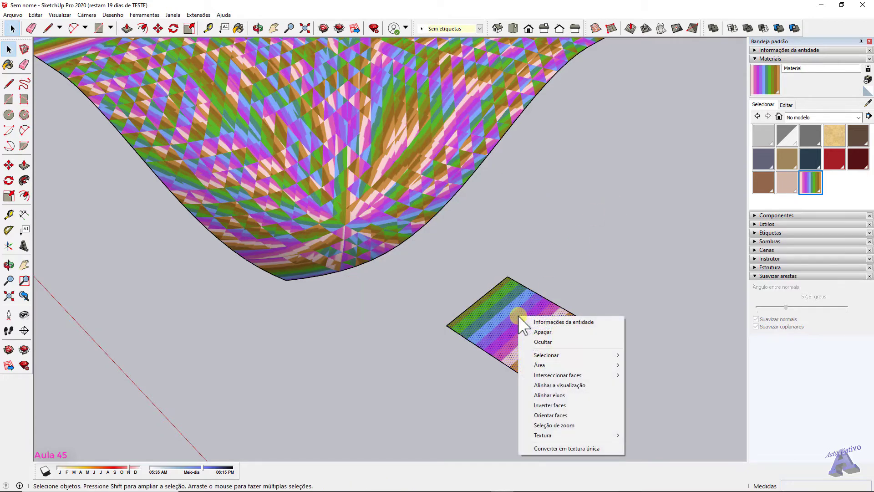
{"action": "mouse_move", "coordinate": [564, 436]}
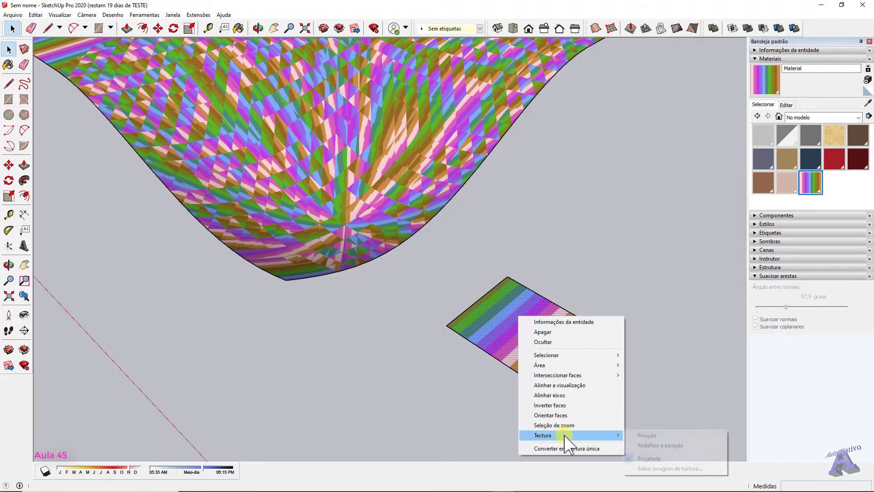
{"action": "left_click", "coordinate": [650, 456]}
{"action": "right_click", "coordinate": [526, 331]}
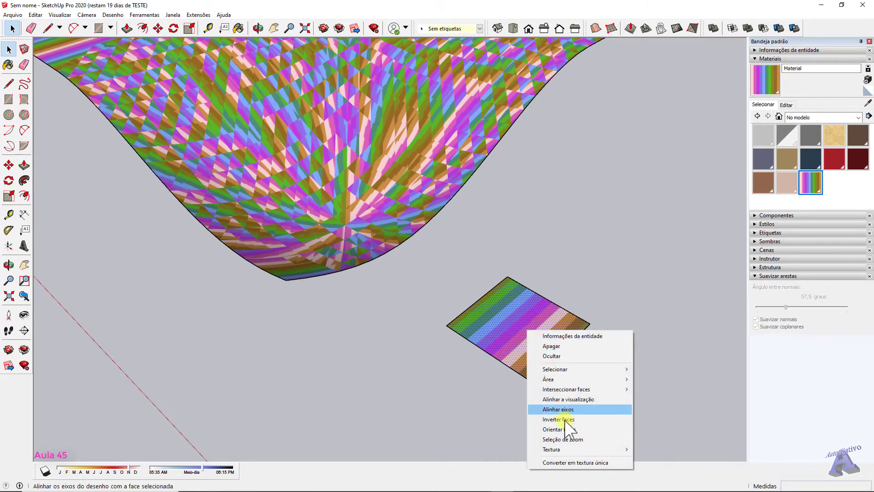
{"action": "mouse_move", "coordinate": [580, 446]}
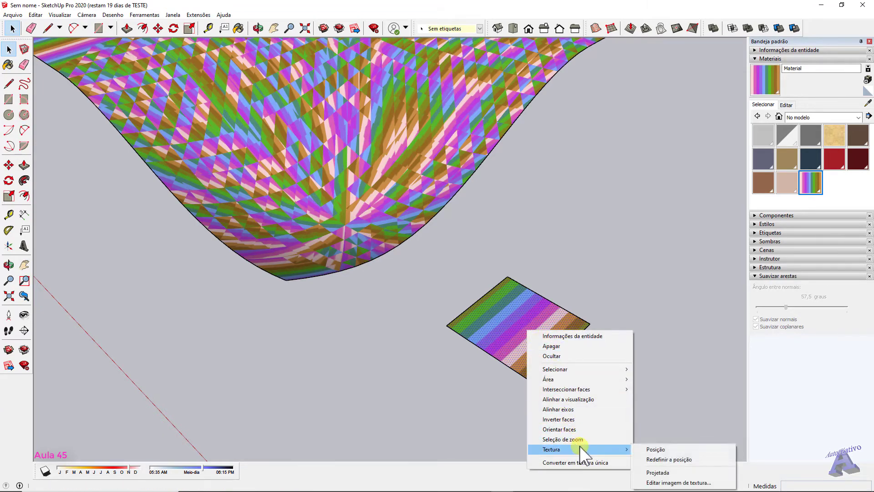
{"action": "left_click", "coordinate": [656, 472]}
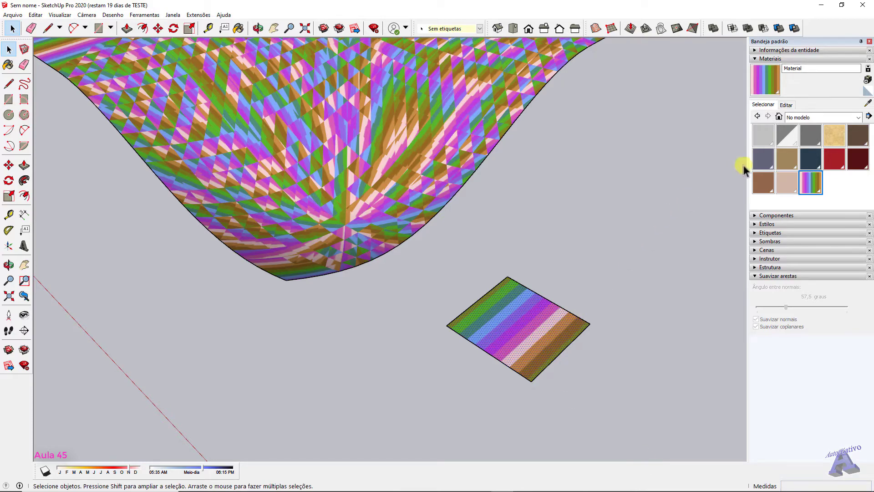
Sample the projected stripes from the small square, paint the whole softened terrain with them, and inspect the surface
{"action": "left_click", "coordinate": [868, 103]}
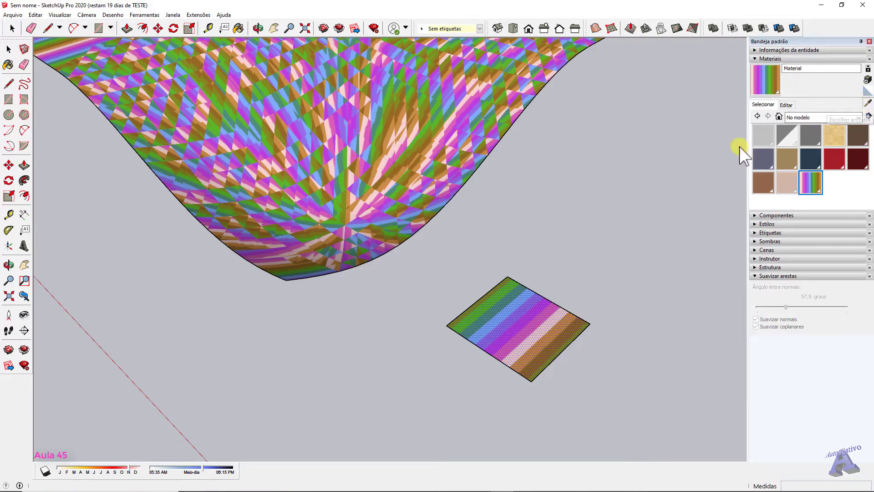
{"action": "left_click", "coordinate": [528, 310]}
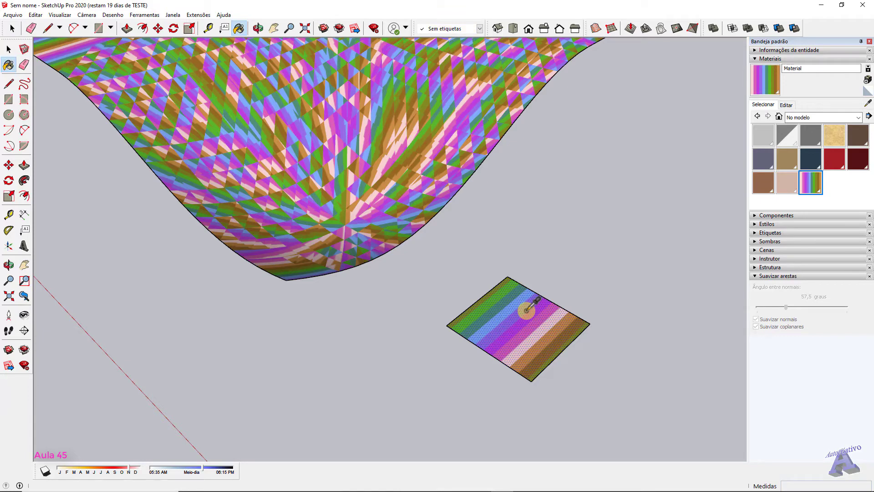
{"action": "middle_click_drag", "start_coordinate": [527, 309], "coordinate": [566, 332]}
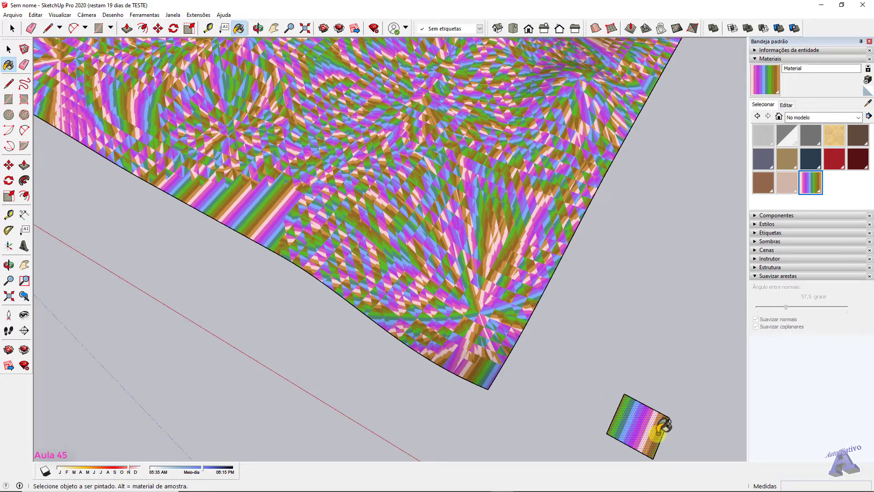
{"action": "left_click", "coordinate": [544, 222]}
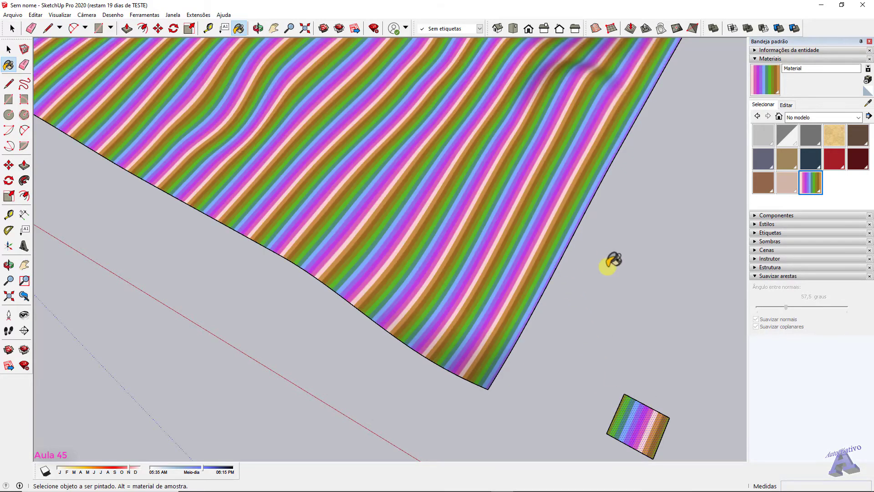
{"action": "key", "text": "space"}
{"action": "scroll", "coordinate": [607, 271], "scroll_direction": "down", "scroll_amount": 3}
{"action": "middle_click_drag", "start_coordinate": [608, 272], "coordinate": [399, 290]}
{"action": "scroll", "coordinate": [409, 290], "scroll_direction": "down", "scroll_amount": 4}
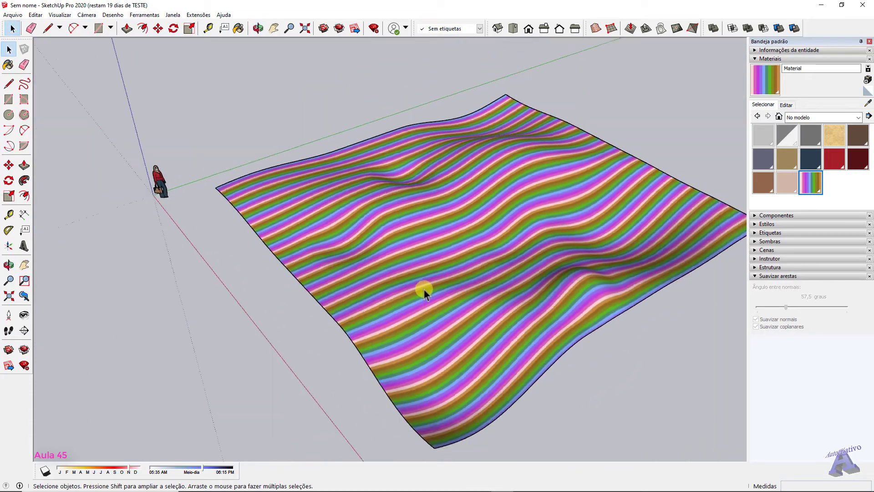
{"action": "scroll", "coordinate": [478, 328], "scroll_direction": "up", "scroll_amount": 3}
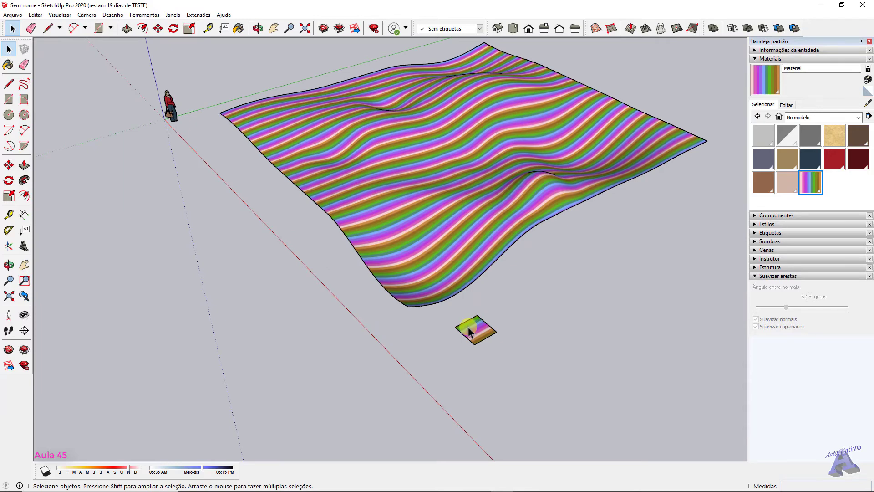
Toggle the Projetada state of the small square's texture beside the unsoftened terrain mesh
{"action": "middle_click_drag", "start_coordinate": [498, 318], "coordinate": [577, 324]}
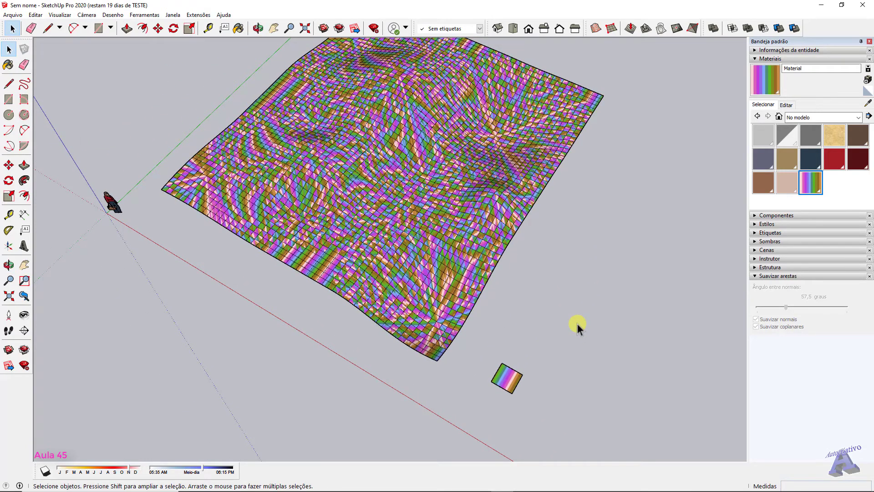
{"action": "scroll", "coordinate": [494, 345], "scroll_direction": "up", "scroll_amount": 6}
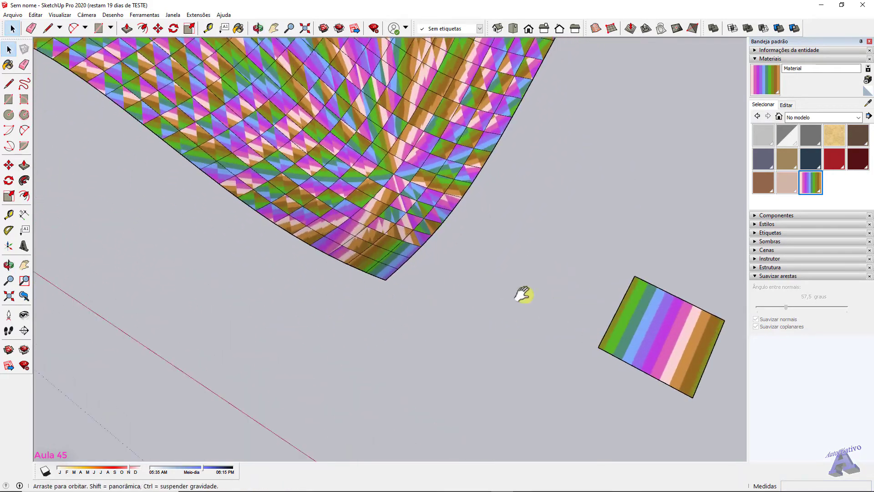
{"action": "middle_click_drag", "start_coordinate": [523, 294], "coordinate": [438, 267]}
{"action": "right_click", "coordinate": [438, 269]}
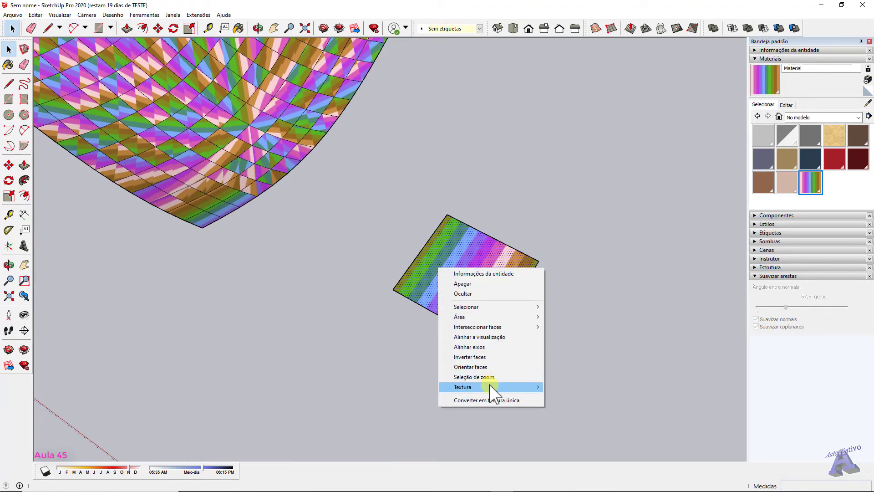
{"action": "mouse_move", "coordinate": [490, 384]}
{"action": "left_click", "coordinate": [578, 412]}
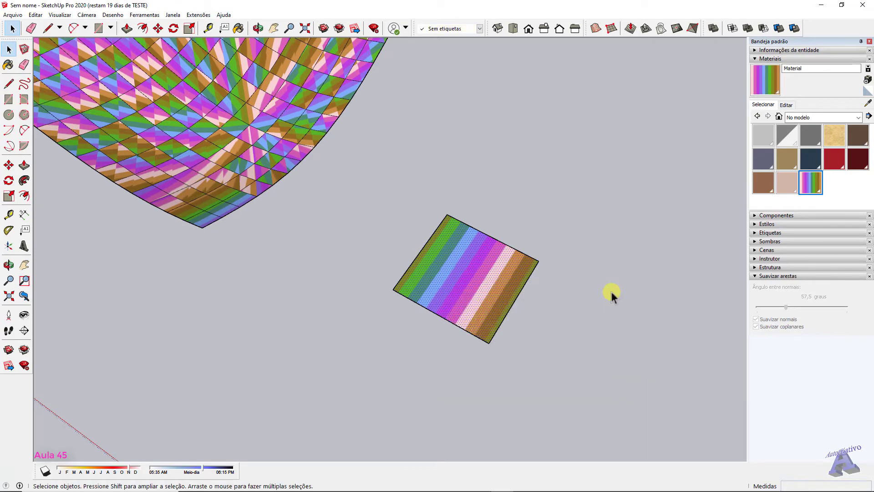
Sample the projected stripes from the small square and paint them onto individual mesh faces at the terrain's nearest corner
{"action": "left_click", "coordinate": [868, 103]}
{"action": "left_click", "coordinate": [453, 276]}
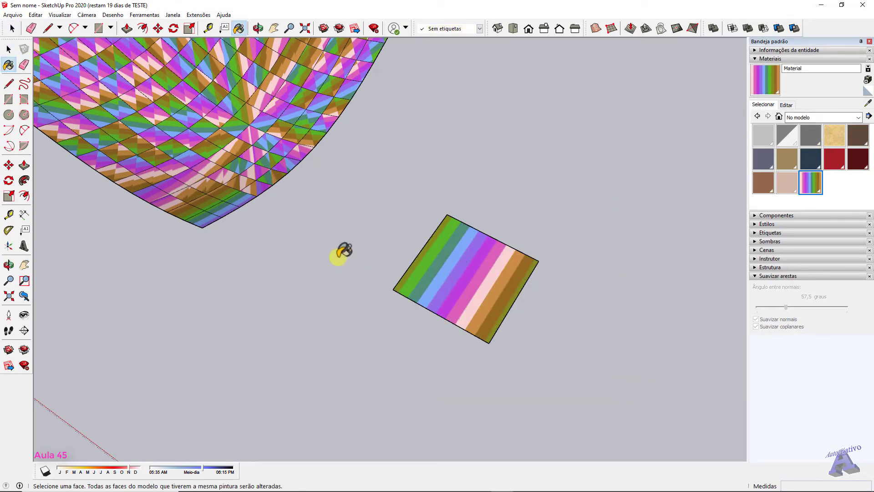
{"action": "mouse_move", "coordinate": [338, 257]}
{"action": "middle_mouse_down", "text": "shift"}
{"action": "mouse_move", "coordinate": [545, 292]}
{"action": "mouse_move", "coordinate": [510, 317]}
{"action": "mouse_move", "coordinate": [492, 314]}
{"action": "middle_mouse_up", "text": "shift"}
{"action": "left_click", "coordinate": [474, 294]}
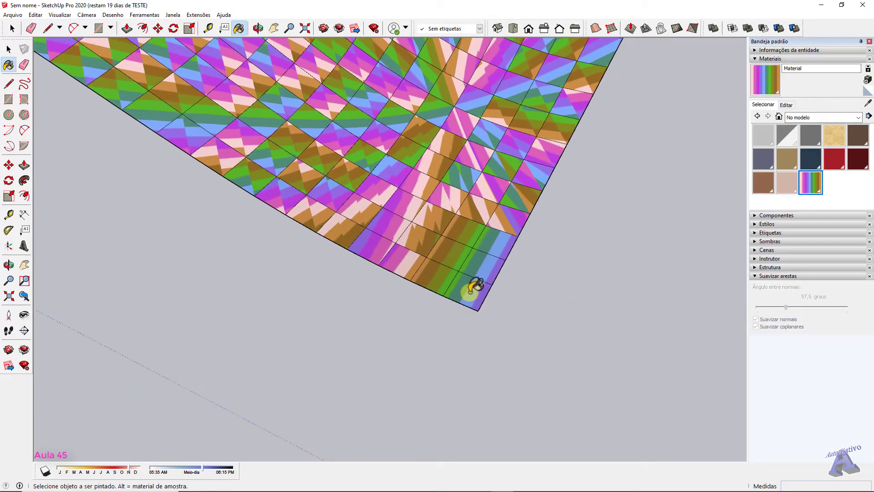
{"action": "left_click", "coordinate": [379, 241]}
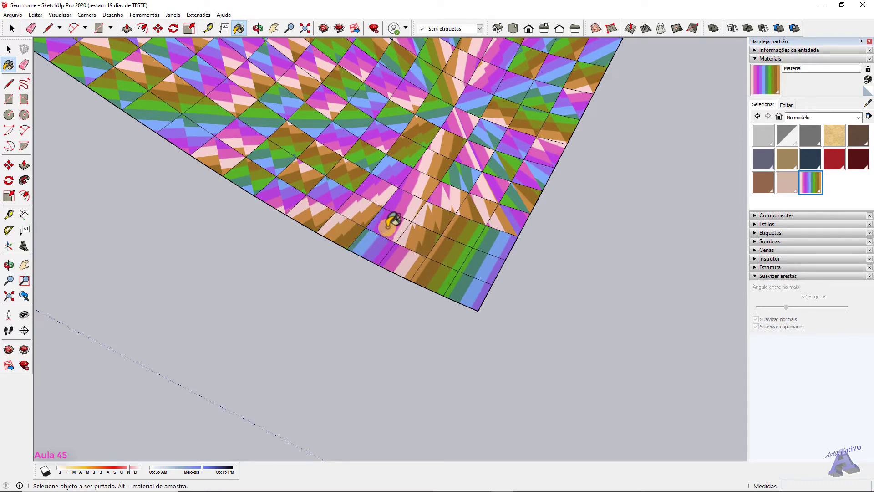
{"action": "left_click", "coordinate": [389, 226]}
{"action": "left_click", "coordinate": [419, 236]}
{"action": "left_click", "coordinate": [434, 217]}
{"action": "left_click", "coordinate": [408, 206]}
{"action": "left_click", "coordinate": [425, 185]}
{"action": "left_click", "coordinate": [450, 193]}
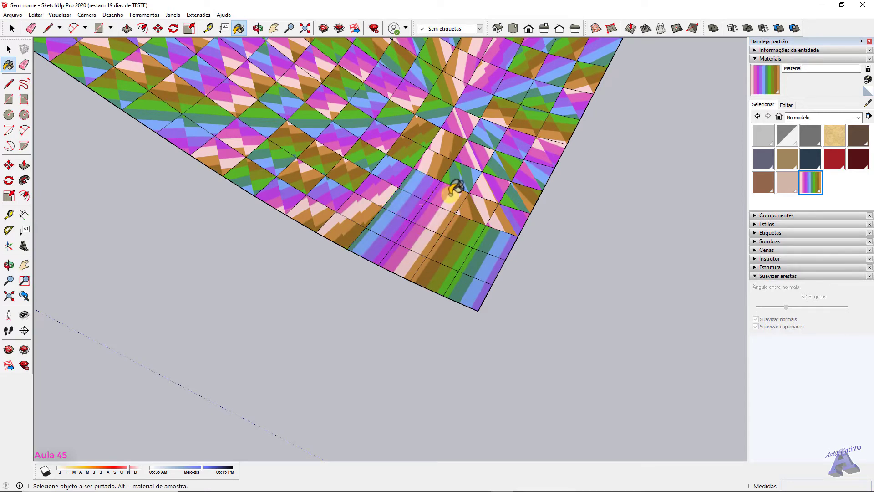
{"action": "left_click", "coordinate": [457, 178]}
{"action": "left_click", "coordinate": [439, 167]}
Extend the projected stripes over the neighbouring mesh faces up the slope and along the painted strip's edge, then end painting
{"action": "middle_click_drag", "start_coordinate": [440, 167], "coordinate": [464, 227], "text": "shift"}
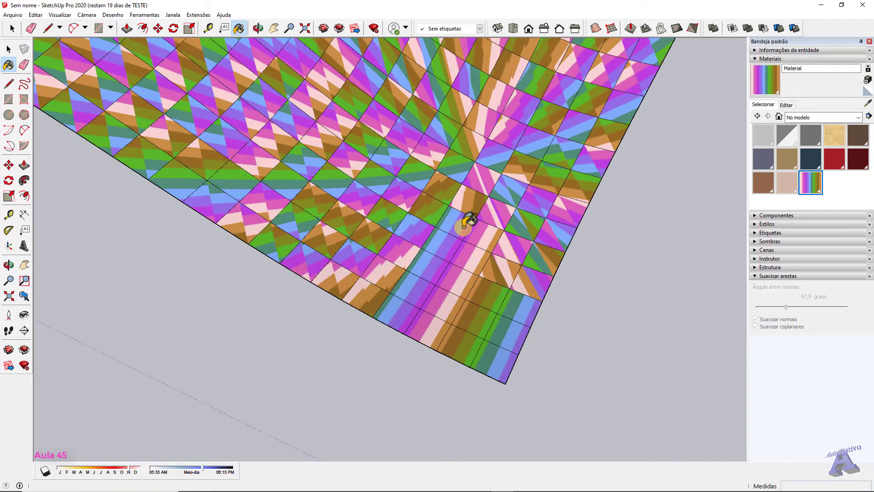
{"action": "left_click", "coordinate": [515, 244]}
{"action": "left_click", "coordinate": [509, 274]}
{"action": "left_click", "coordinate": [532, 280]}
{"action": "left_click", "coordinate": [543, 263]}
{"action": "left_click", "coordinate": [552, 238]}
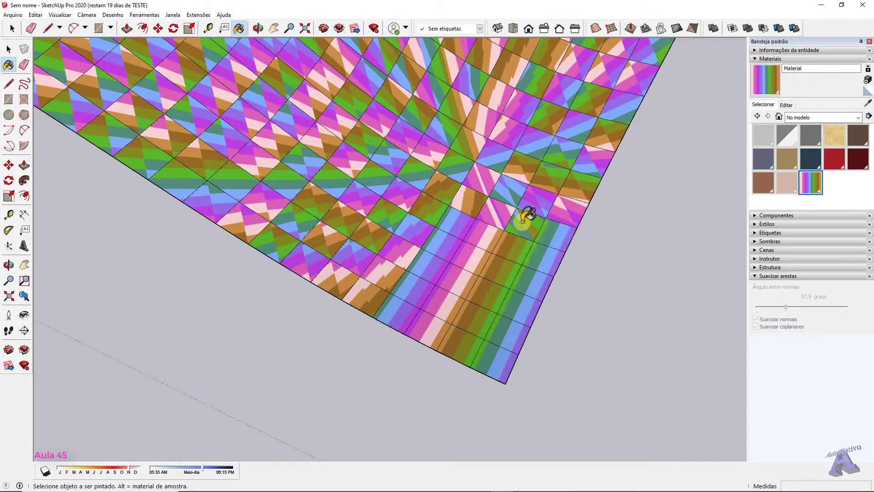
{"action": "left_click", "coordinate": [523, 219]}
{"action": "left_click", "coordinate": [501, 205]}
{"action": "left_click", "coordinate": [460, 192]}
{"action": "left_click", "coordinate": [435, 197]}
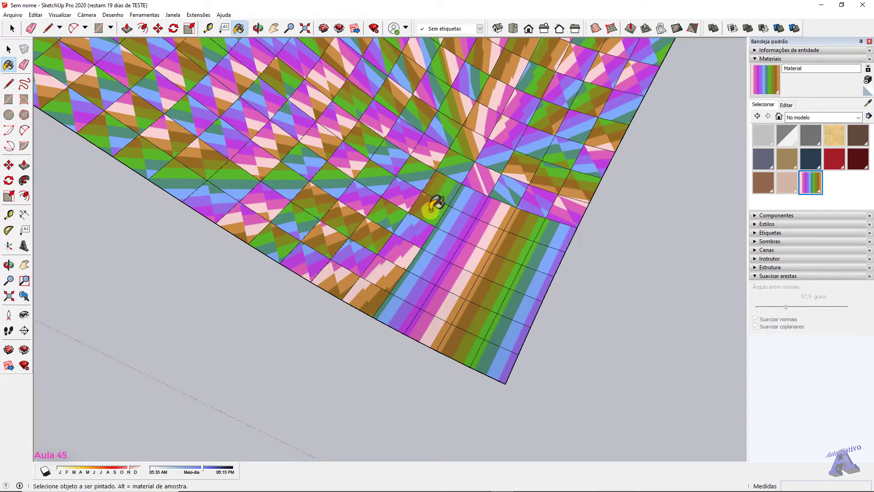
{"action": "left_click", "coordinate": [427, 216]}
{"action": "left_click", "coordinate": [406, 239]}
{"action": "left_click", "coordinate": [404, 257]}
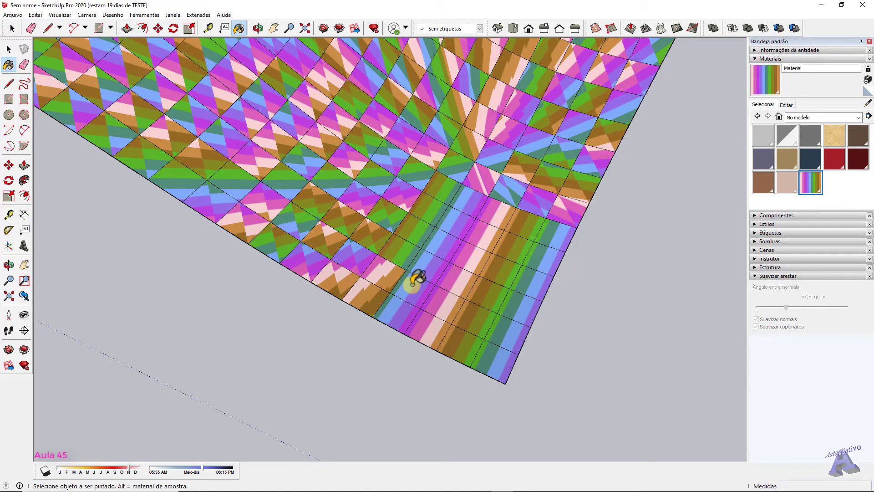
{"action": "key", "text": "space"}
Select the whole terrain mesh, turn off Suavizar normais and Suavizar coplanares, and deselect it to inspect the edges
{"action": "scroll", "coordinate": [499, 326], "scroll_direction": "down", "scroll_amount": 4}
{"action": "middle_click_drag", "start_coordinate": [568, 309], "coordinate": [599, 355]}
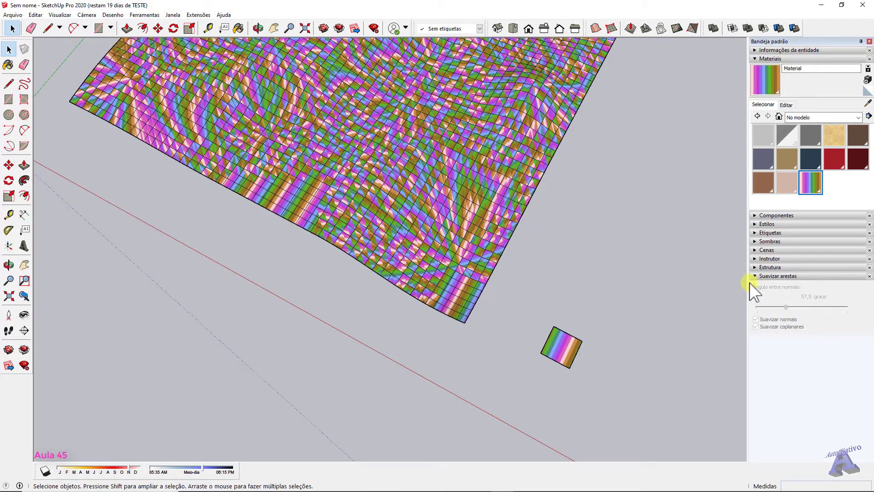
{"action": "triple_click", "coordinate": [472, 274]}
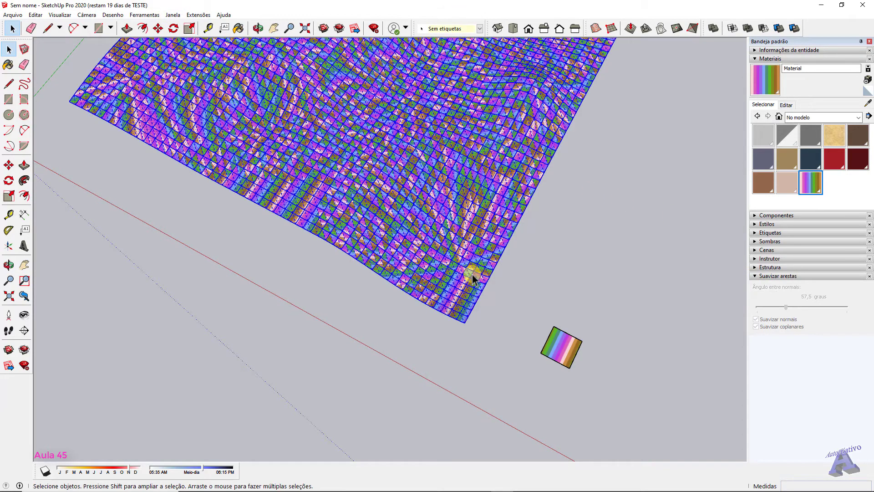
{"action": "left_click", "coordinate": [756, 320]}
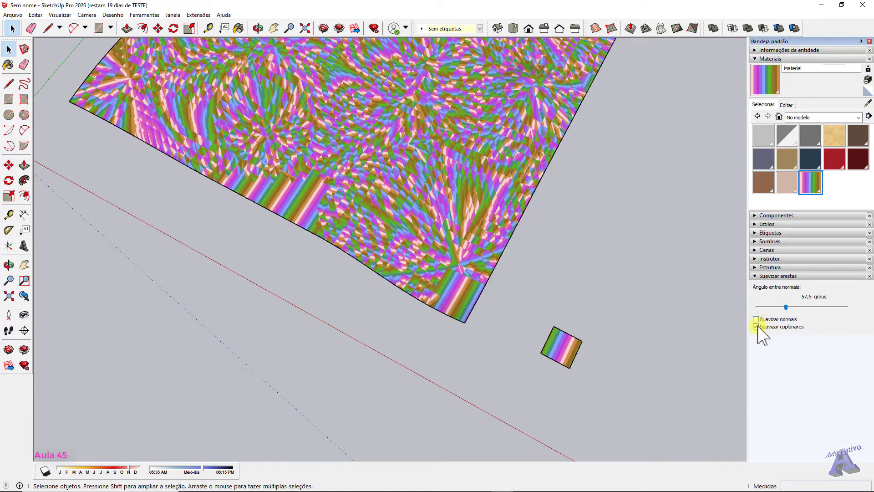
{"action": "left_click", "coordinate": [603, 329]}
{"action": "middle_click_drag", "start_coordinate": [603, 329], "coordinate": [492, 335]}
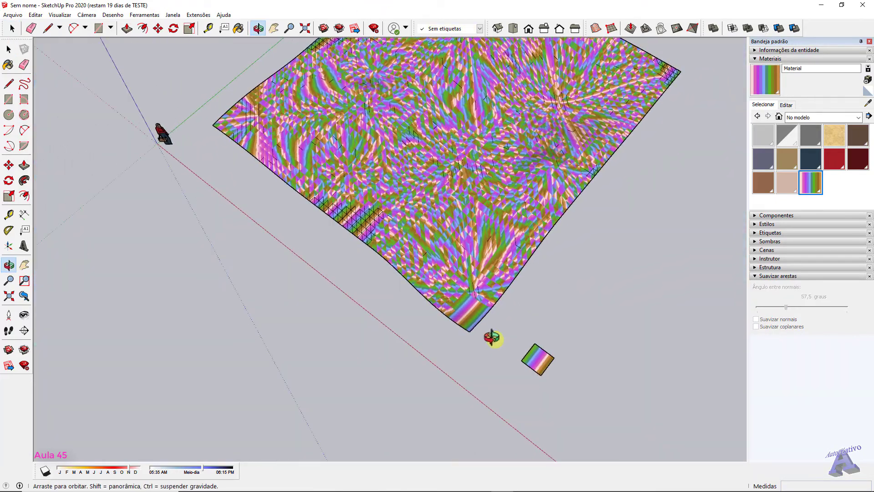
Turn on Suavizar normais and Suavizar coplanares for the whole terrain mesh and set the angle between normals to 59,3 degrees
{"action": "triple_click", "coordinate": [488, 259]}
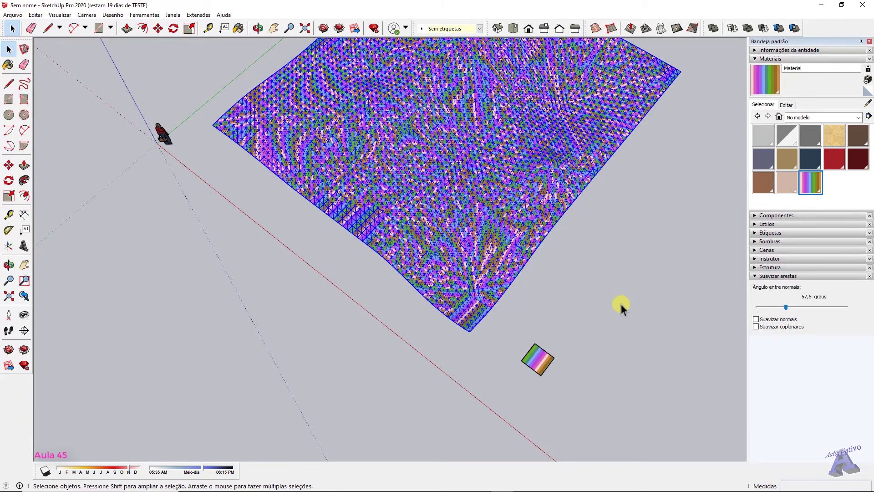
{"action": "left_click", "coordinate": [756, 320]}
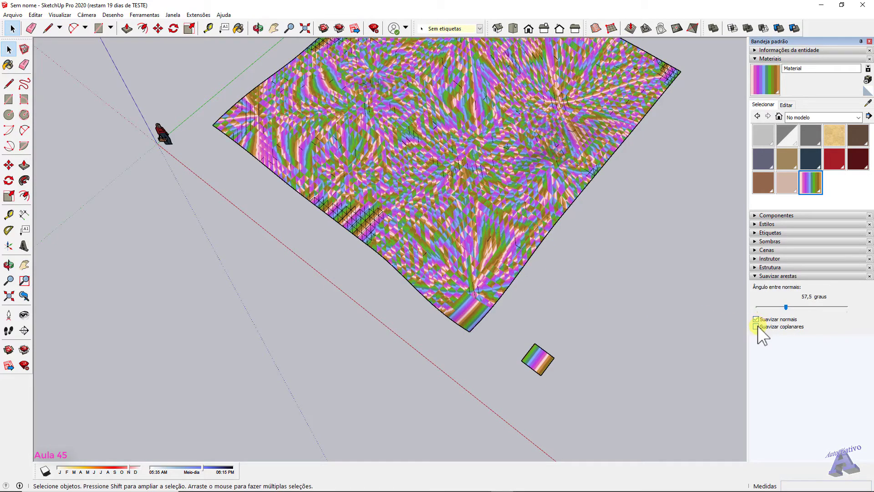
{"action": "left_click", "coordinate": [757, 327]}
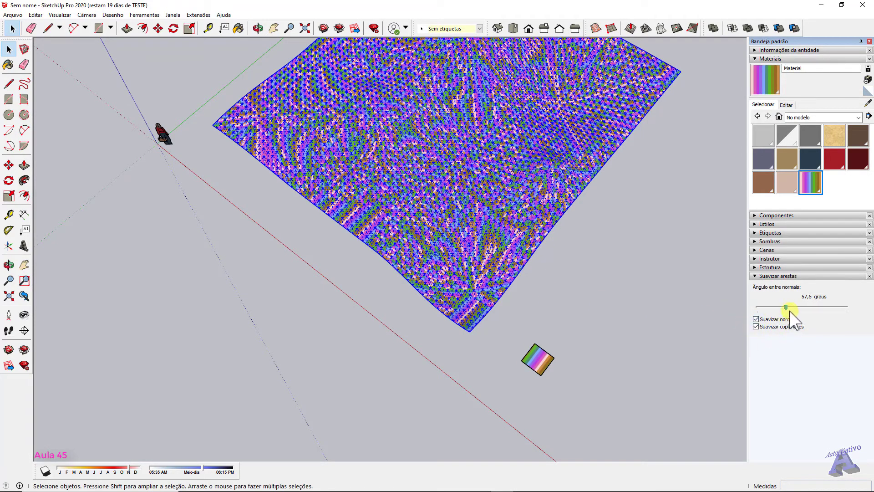
{"action": "left_click_drag", "start_coordinate": [787, 308], "coordinate": [788, 309]}
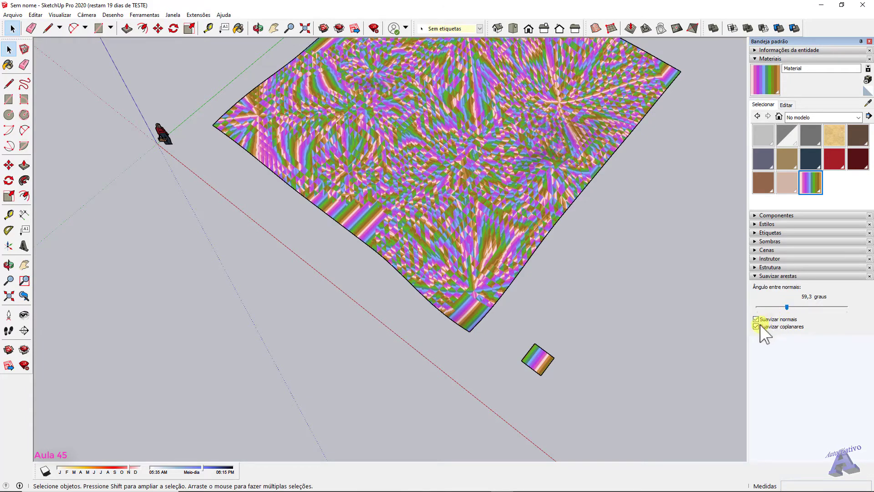
Sample the projected stripes from the small square and paint the whole softened terrain surface with them
{"action": "left_click", "coordinate": [613, 308]}
{"action": "middle_click_drag", "start_coordinate": [571, 294], "coordinate": [602, 184]}
{"action": "scroll", "coordinate": [602, 246], "scroll_direction": "up", "scroll_amount": 3}
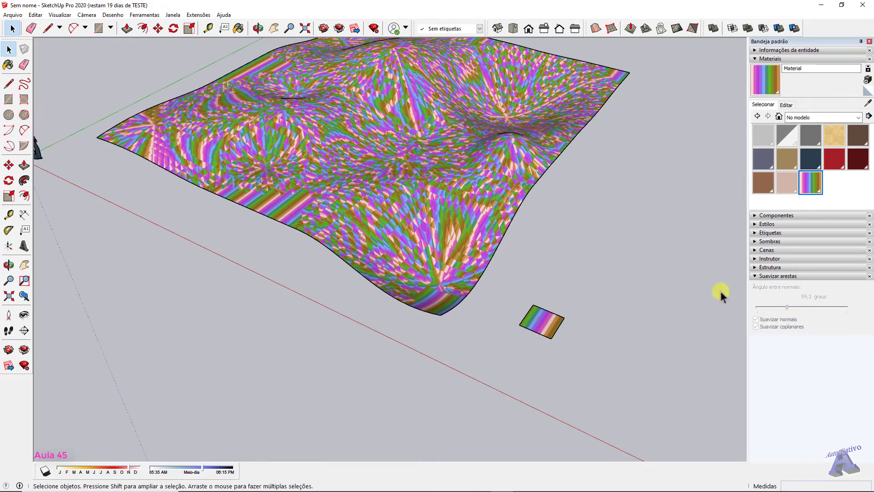
{"action": "middle_click_drag", "start_coordinate": [424, 232], "coordinate": [610, 313]}
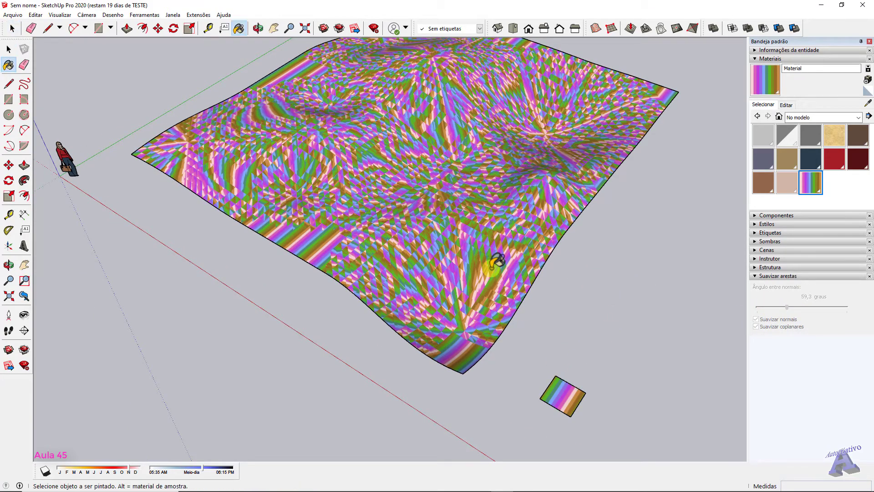
{"action": "mouse_move", "coordinate": [580, 246]}
{"action": "middle_mouse_down"}
{"action": "mouse_move", "coordinate": [635, 396]}
{"action": "mouse_move", "coordinate": [452, 193]}
{"action": "mouse_move", "coordinate": [478, 234]}
{"action": "mouse_move", "coordinate": [457, 152]}
{"action": "mouse_move", "coordinate": [474, 222]}
{"action": "middle_mouse_up"}
{"action": "scroll", "coordinate": [473, 222], "scroll_direction": "down", "scroll_amount": 2}
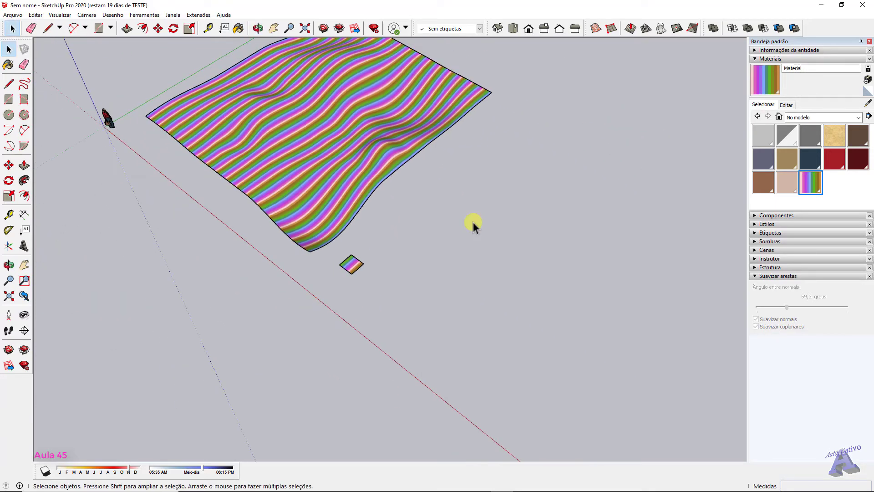
Draw a circle with a radius of about 17,90 m on the ground beside the terrain
{"action": "key", "text": "c"}
{"action": "scroll", "coordinate": [483, 227], "scroll_direction": "down", "scroll_amount": 3}
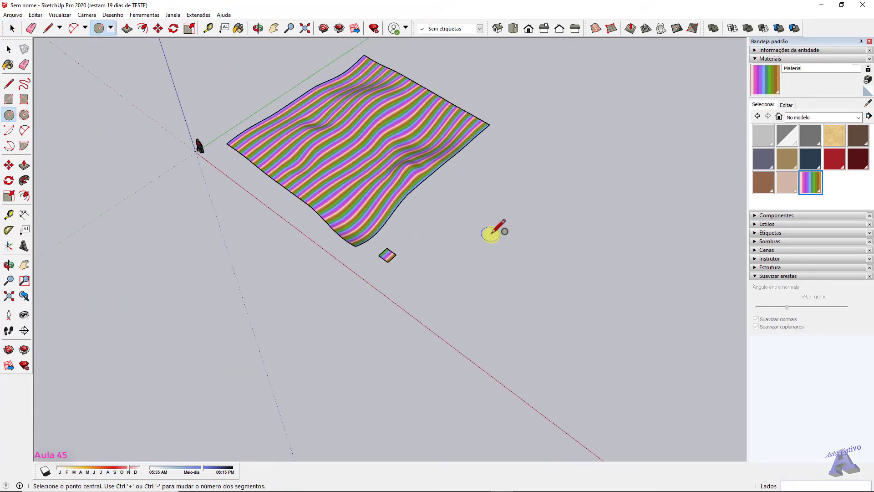
{"action": "middle_click_drag", "start_coordinate": [537, 246], "coordinate": [451, 255], "text": "shift"}
{"action": "left_click", "coordinate": [440, 289]}
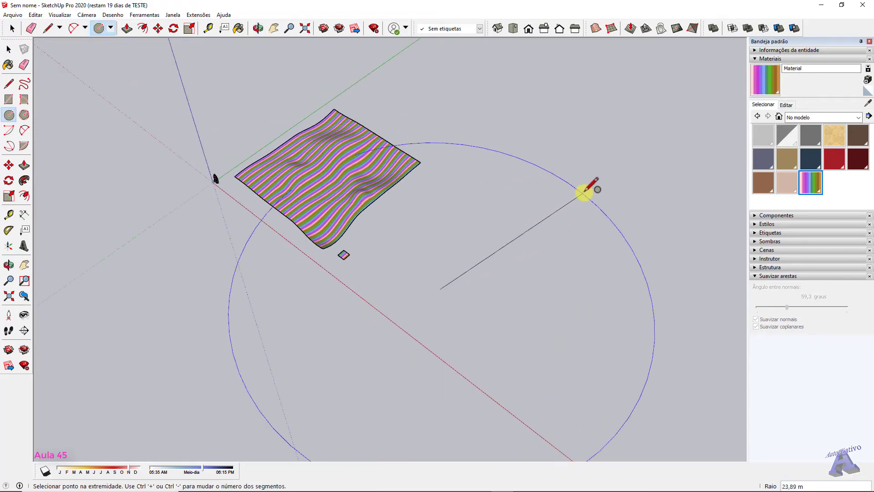
{"action": "left_click", "coordinate": [553, 211]}
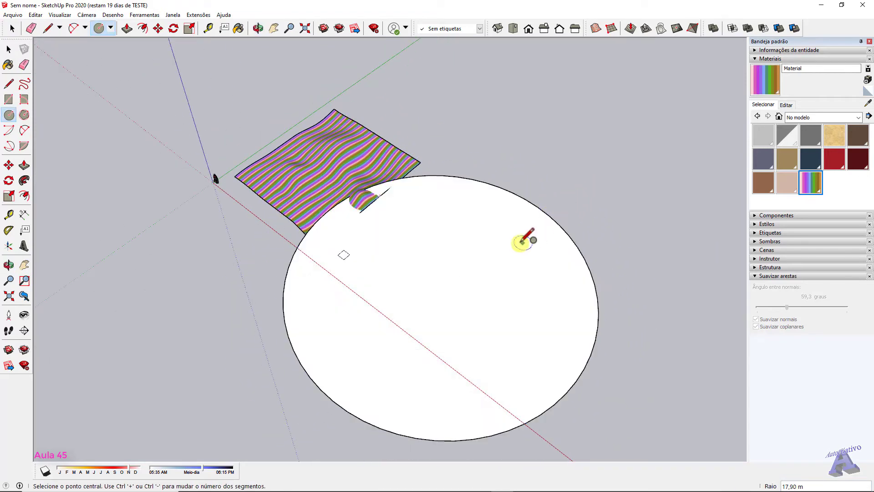
{"action": "key", "text": "space"}
Offset the circle's edge inward by about 0,17 m to form a thin ring
{"action": "scroll", "coordinate": [519, 236], "scroll_direction": "up", "scroll_amount": 4}
{"action": "middle_click_drag", "start_coordinate": [518, 232], "coordinate": [486, 218], "text": "shift"}
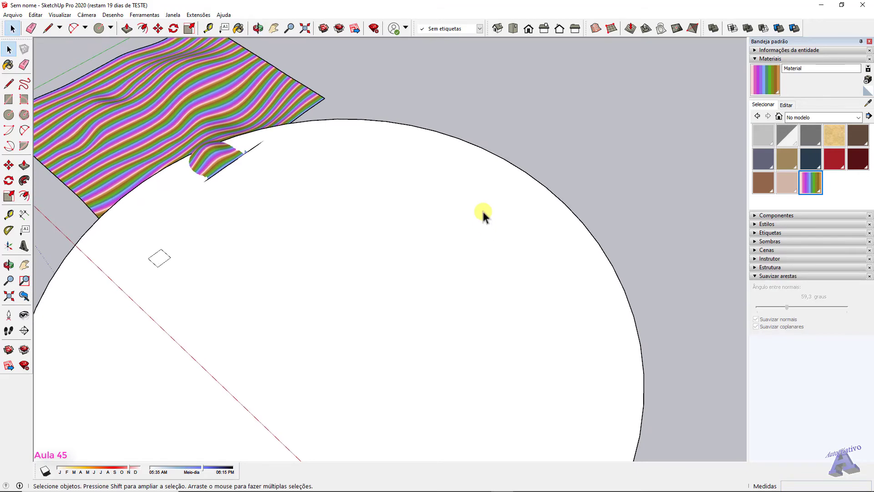
{"action": "left_click", "coordinate": [482, 212]}
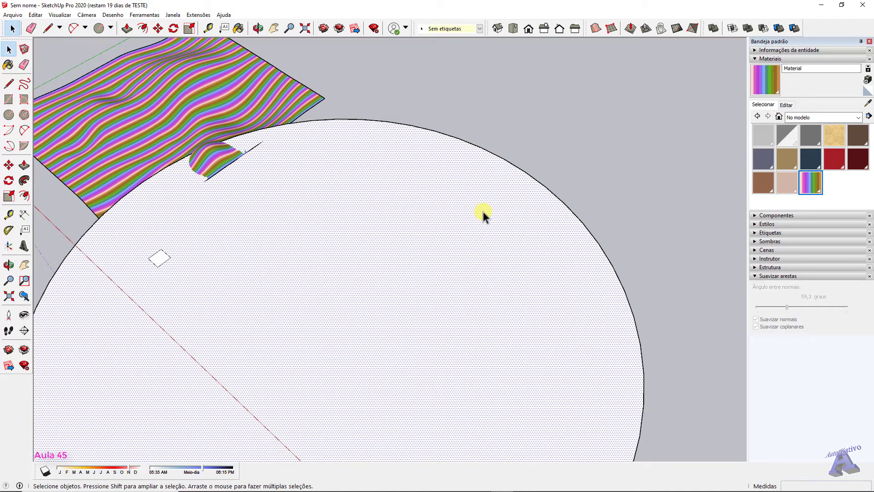
{"action": "key", "text": "f"}
{"action": "scroll", "coordinate": [515, 176], "scroll_direction": "up", "scroll_amount": 2}
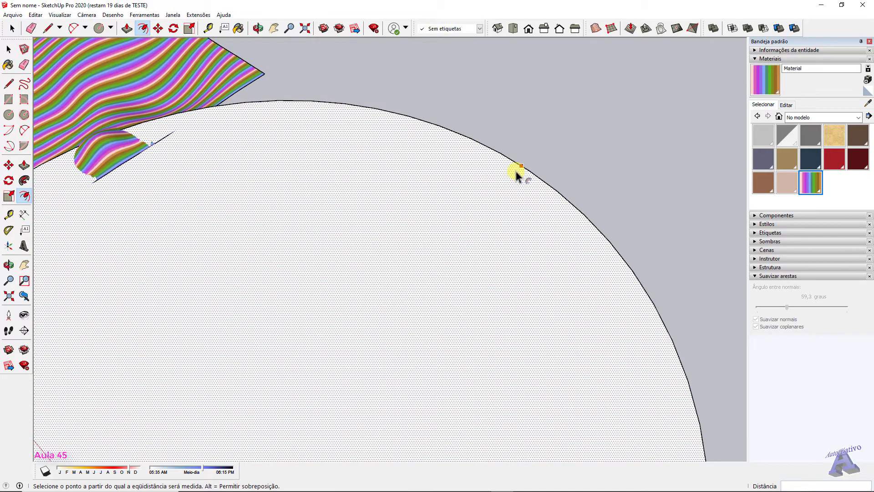
{"action": "left_click", "coordinate": [518, 173]}
{"action": "scroll", "coordinate": [515, 175], "scroll_direction": "up", "scroll_amount": 3}
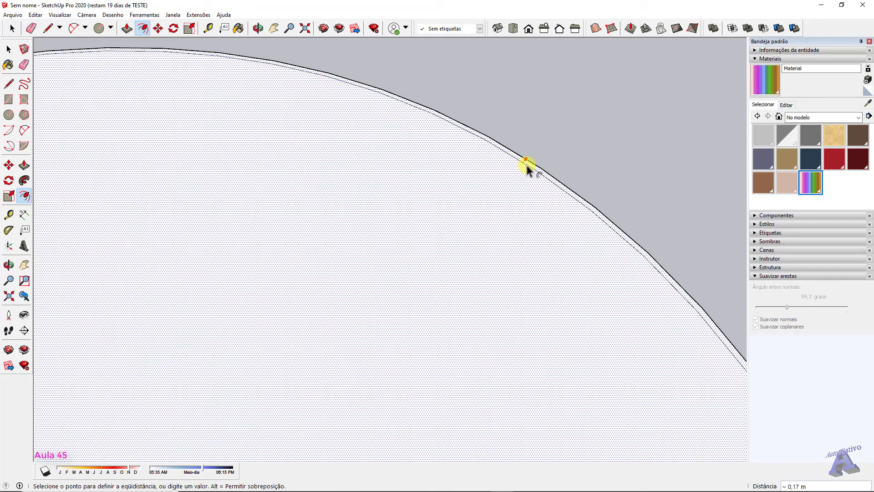
{"action": "left_click", "coordinate": [526, 166]}
{"action": "scroll", "coordinate": [523, 180], "scroll_direction": "down", "scroll_amount": 6}
{"action": "key", "text": "space"}
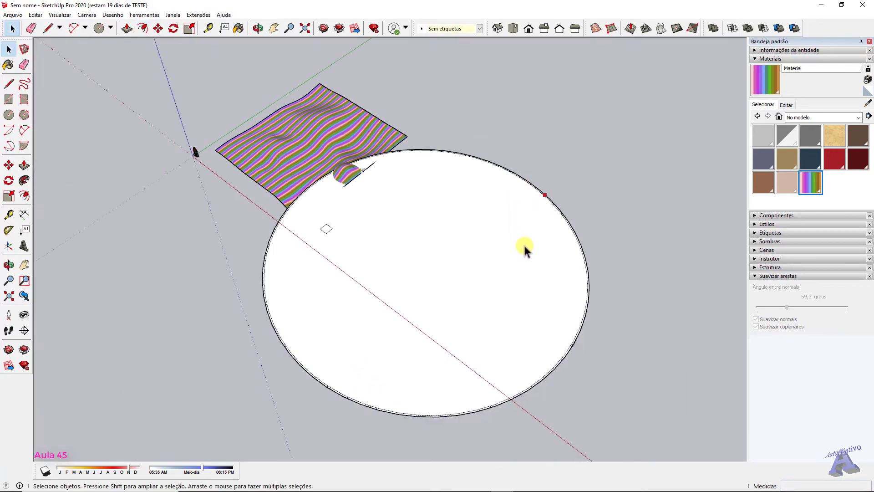
Draw two lines from the circle's centre out past the ring, enclosing a wedge on the side away from the terrain
{"action": "scroll", "coordinate": [524, 246], "scroll_direction": "up", "scroll_amount": 1}
{"action": "key", "text": "l"}
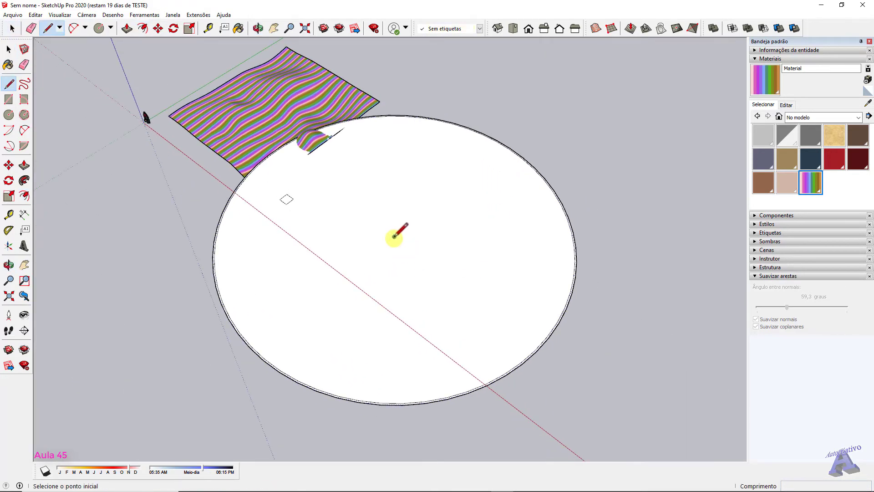
{"action": "left_click", "coordinate": [394, 236]}
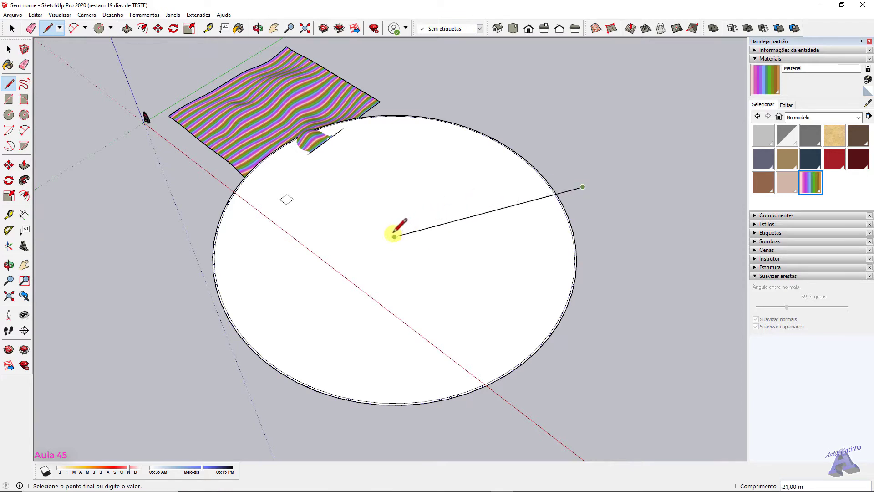
{"action": "left_click", "coordinate": [477, 104]}
{"action": "key", "text": "space"}
Delete the wedge face between the two lines and the large remaining face inside the ring
{"action": "scroll", "coordinate": [493, 149], "scroll_direction": "up", "scroll_amount": 2}
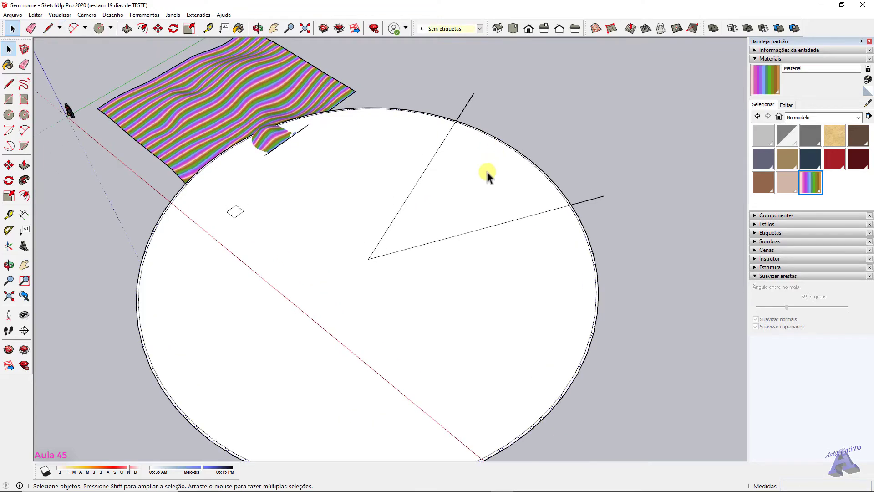
{"action": "left_click", "coordinate": [486, 170]}
{"action": "key", "text": "Delete"}
{"action": "left_click", "coordinate": [394, 149]}
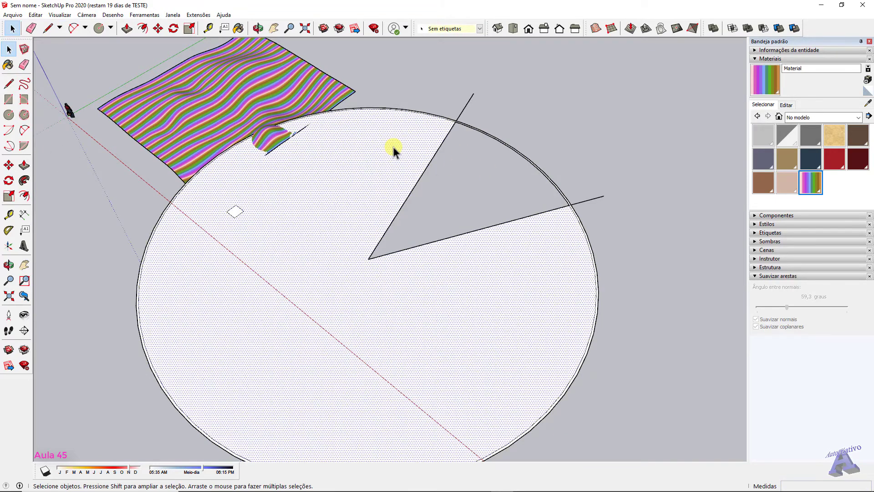
{"action": "key", "text": "Delete"}
Erase the circle's outline outside the wedge and both radial lines, keeping only the thin curved strip
{"action": "key", "text": "e"}
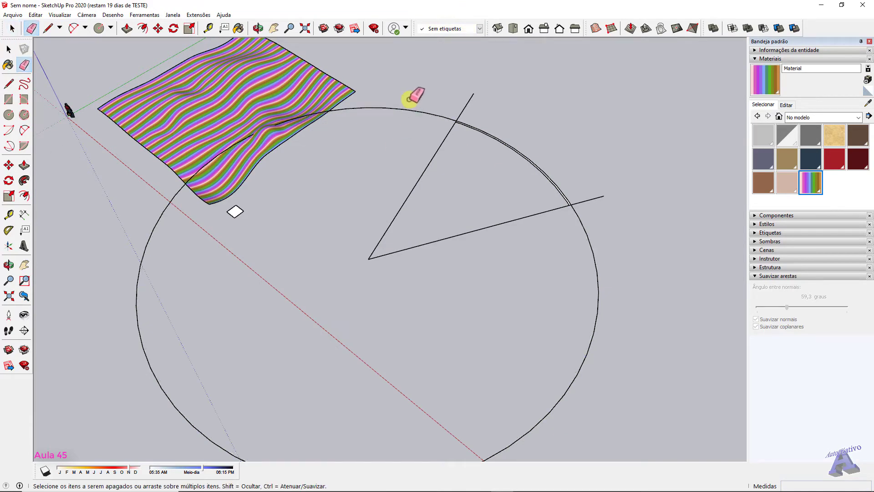
{"action": "left_click", "coordinate": [418, 112]}
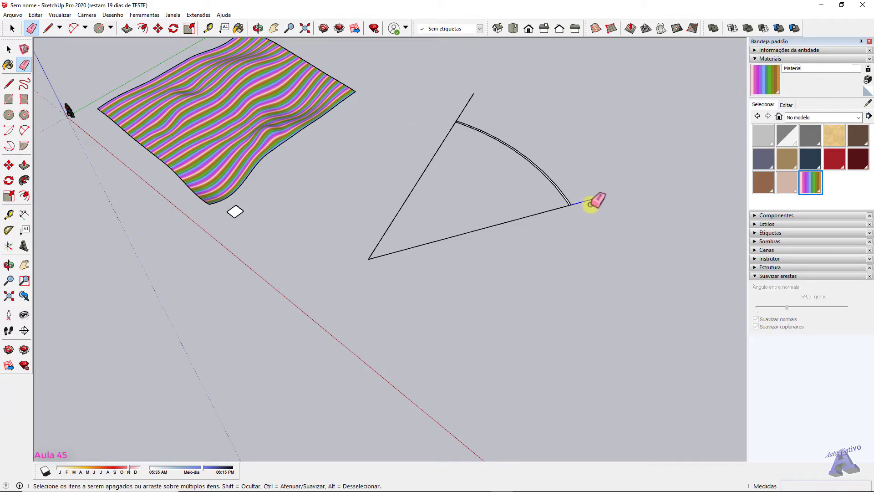
{"action": "left_click_drag", "start_coordinate": [591, 205], "coordinate": [587, 207]}
{"action": "left_click", "coordinate": [543, 213]}
{"action": "left_click_drag", "start_coordinate": [459, 165], "coordinate": [413, 146]}
{"action": "left_click", "coordinate": [462, 111]}
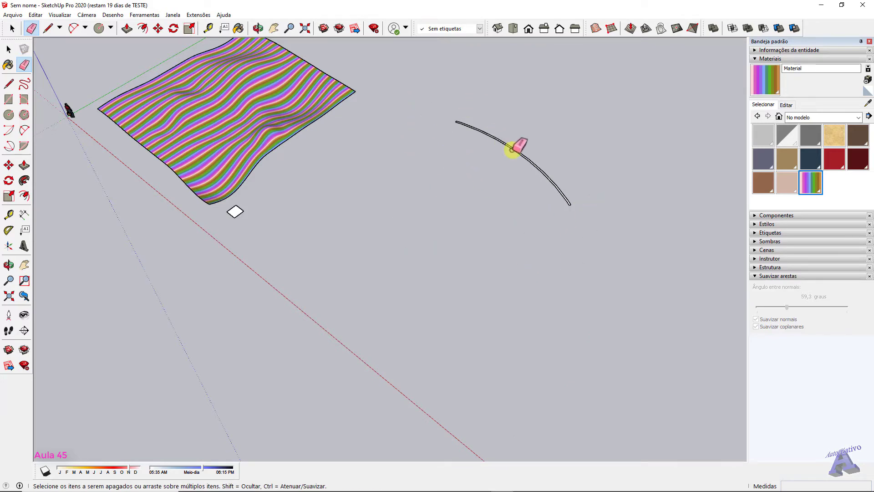
Extrude the thin curved strip upward with Push/Pull to form a tall curved wall
{"action": "scroll", "coordinate": [513, 148], "scroll_direction": "up", "scroll_amount": 5}
{"action": "key", "text": "space"}
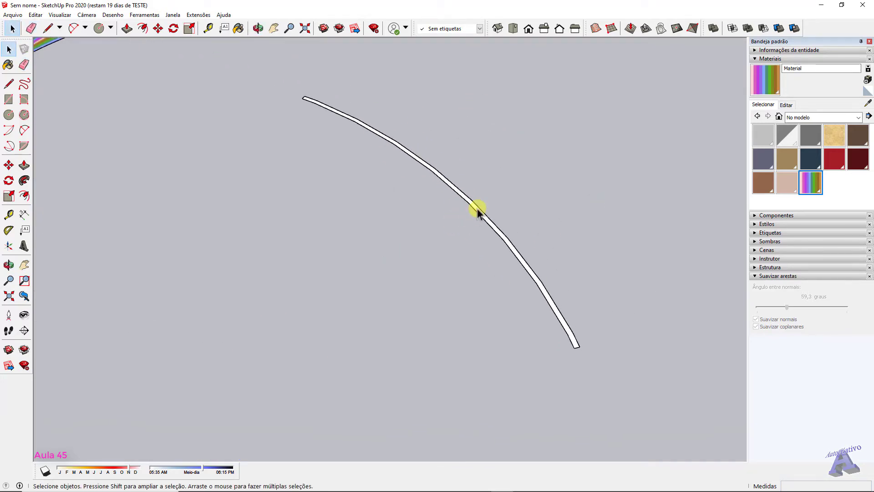
{"action": "left_click", "coordinate": [477, 209]}
{"action": "scroll", "coordinate": [476, 211], "scroll_direction": "up", "scroll_amount": 2}
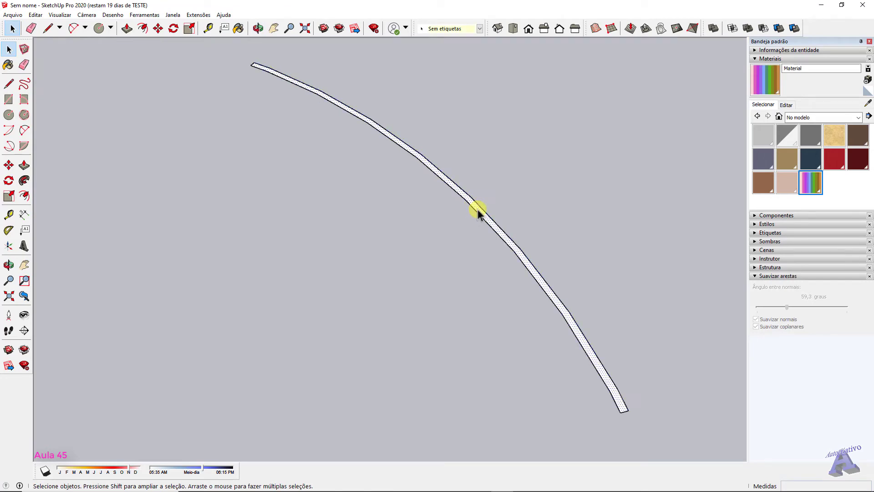
{"action": "key", "text": "p"}
{"action": "left_click", "coordinate": [477, 209]}
{"action": "scroll", "coordinate": [479, 168], "scroll_direction": "down", "scroll_amount": 3}
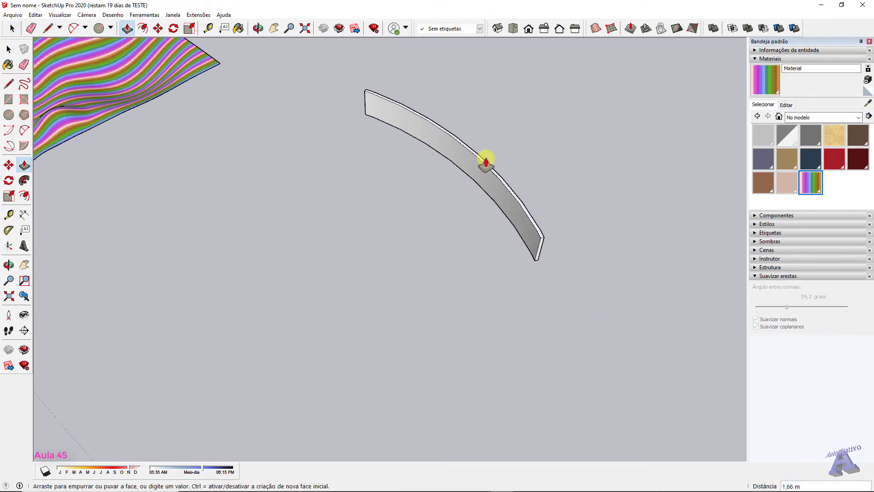
{"action": "middle_click_drag", "start_coordinate": [486, 159], "coordinate": [486, 137], "text": "shift"}
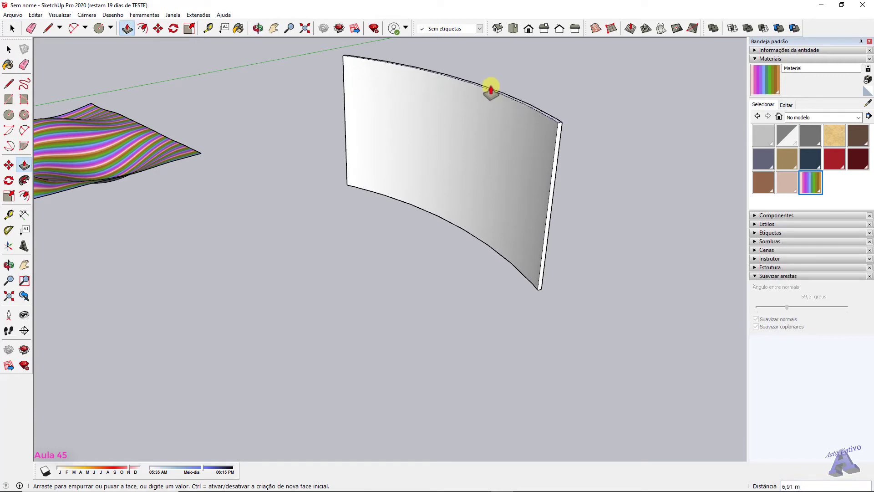
{"action": "left_click", "coordinate": [486, 113]}
{"action": "key", "text": "space"}
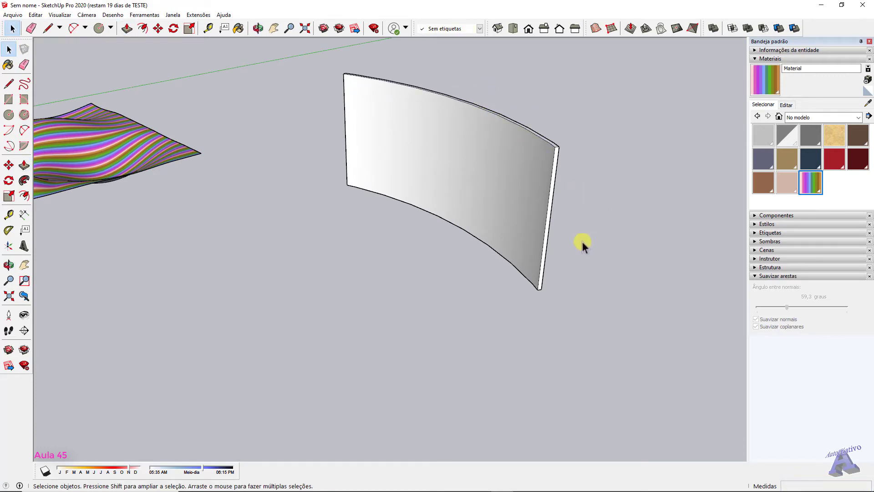
Create a new material named Material1 that uses the image Lamborghini-Huracan-970x550.jpg as its texture
{"action": "middle_click_drag", "start_coordinate": [581, 239], "coordinate": [520, 276]}
{"action": "middle_click_drag", "start_coordinate": [410, 258], "coordinate": [443, 287]}
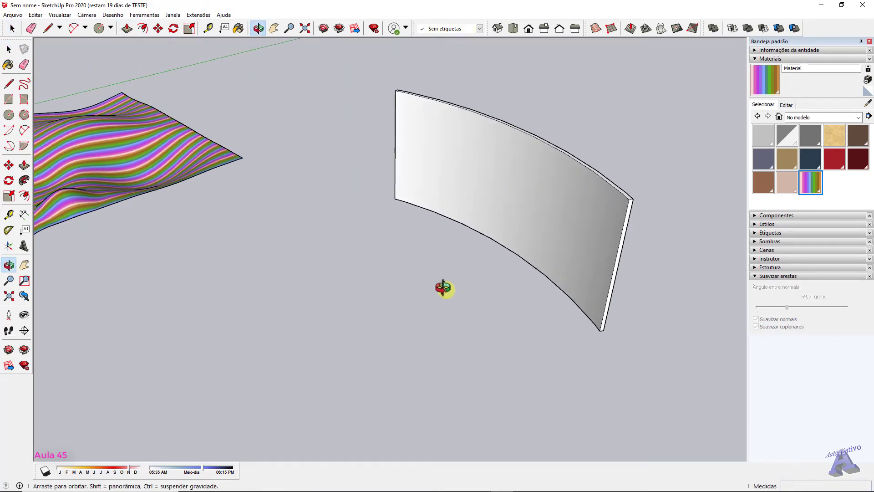
{"action": "left_click", "coordinate": [868, 80]}
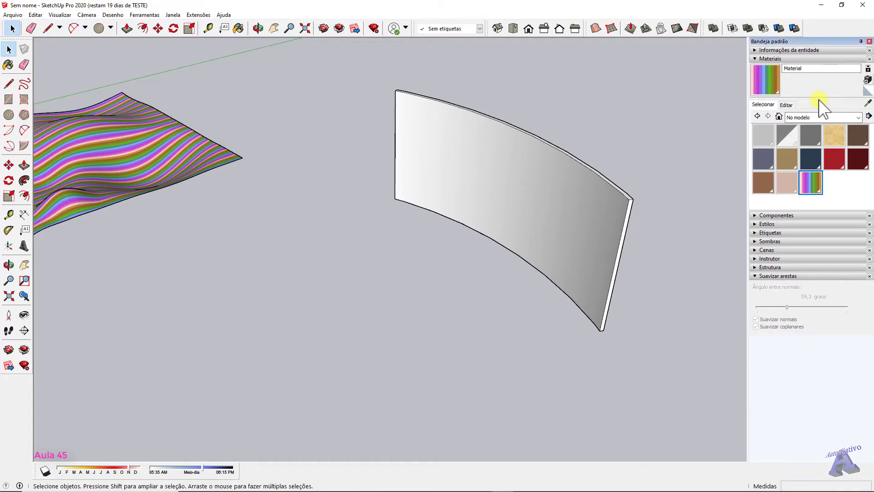
{"action": "left_click", "coordinate": [467, 275]}
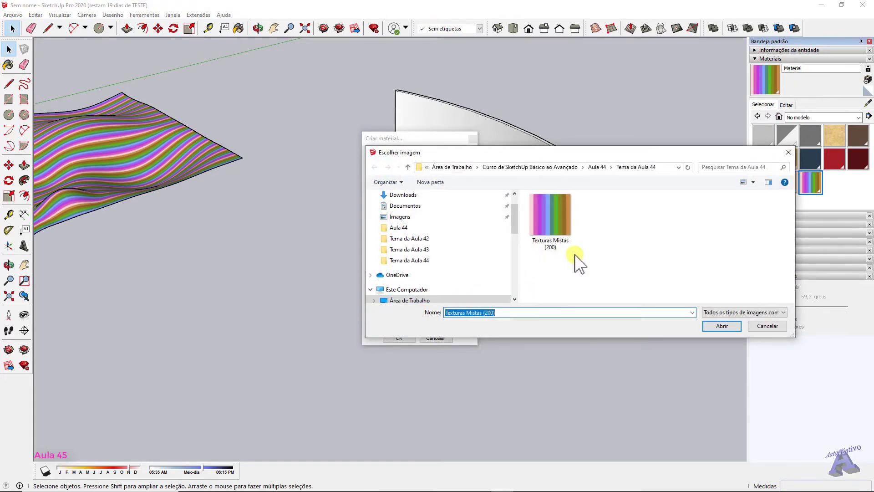
{"action": "left_click_drag", "start_coordinate": [605, 151], "coordinate": [547, 152]}
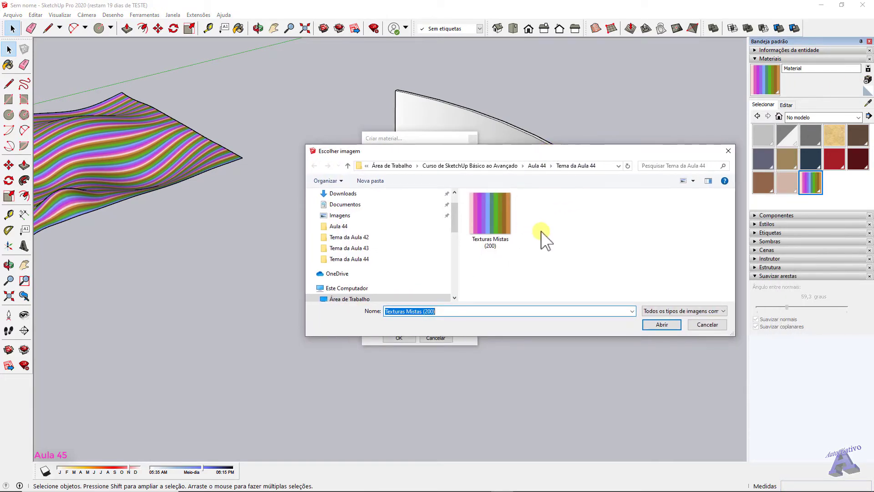
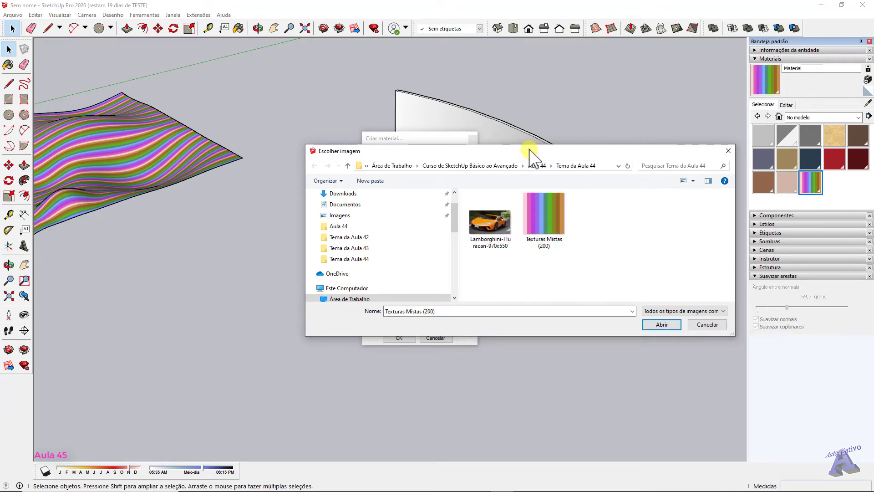
{"action": "left_click_drag", "start_coordinate": [530, 150], "coordinate": [505, 161]}
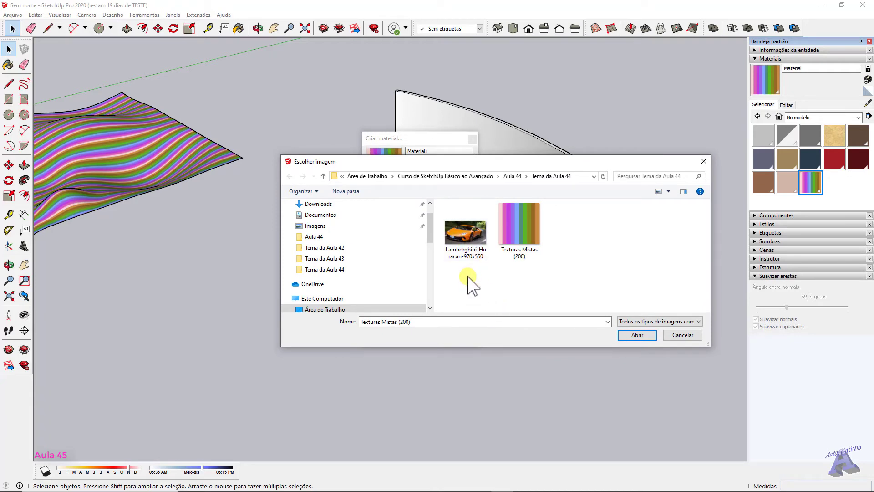
{"action": "left_click_drag", "start_coordinate": [485, 161], "coordinate": [634, 142]}
{"action": "left_click_drag", "start_coordinate": [535, 143], "coordinate": [533, 122]}
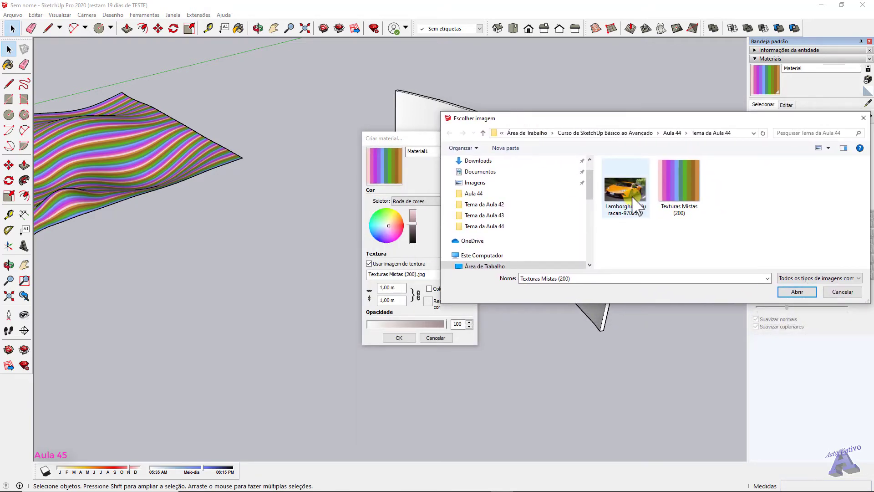
{"action": "double_click", "coordinate": [633, 197]}
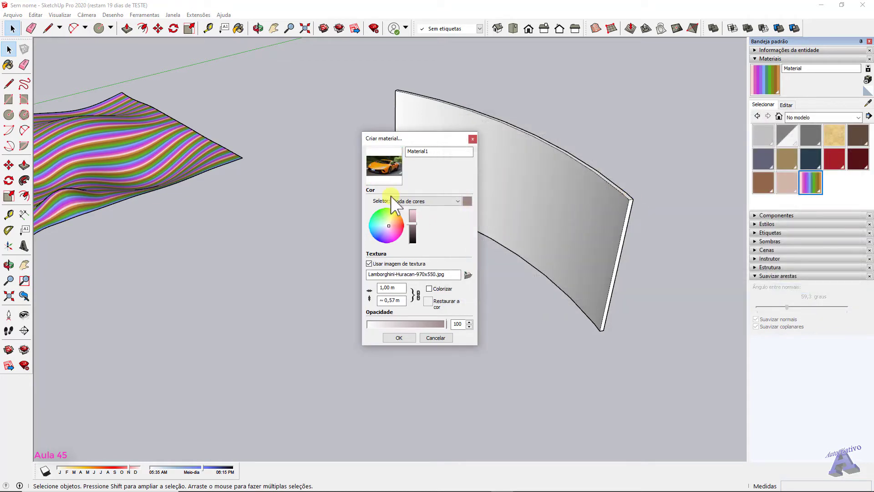
{"action": "left_click", "coordinate": [402, 339]}
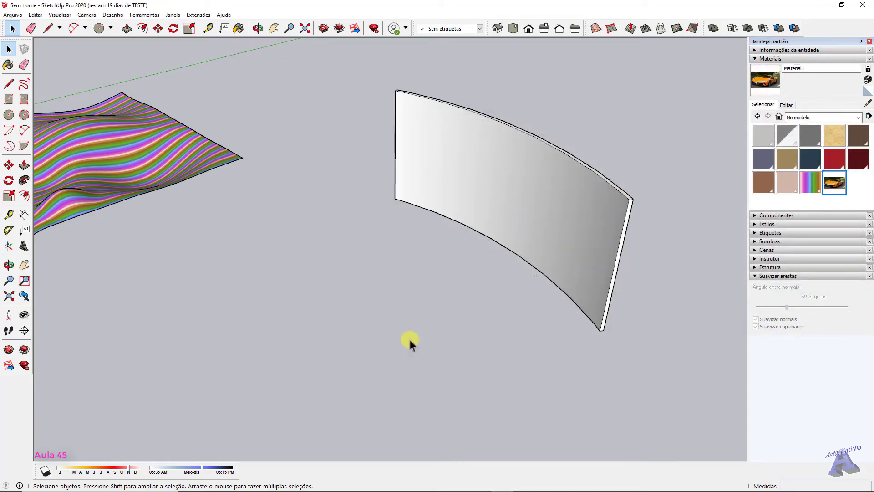
Paint the inner curved face of the wall with the car image material and inspect the tiling up close
{"action": "left_click", "coordinate": [768, 80]}
{"action": "left_click", "coordinate": [575, 198]}
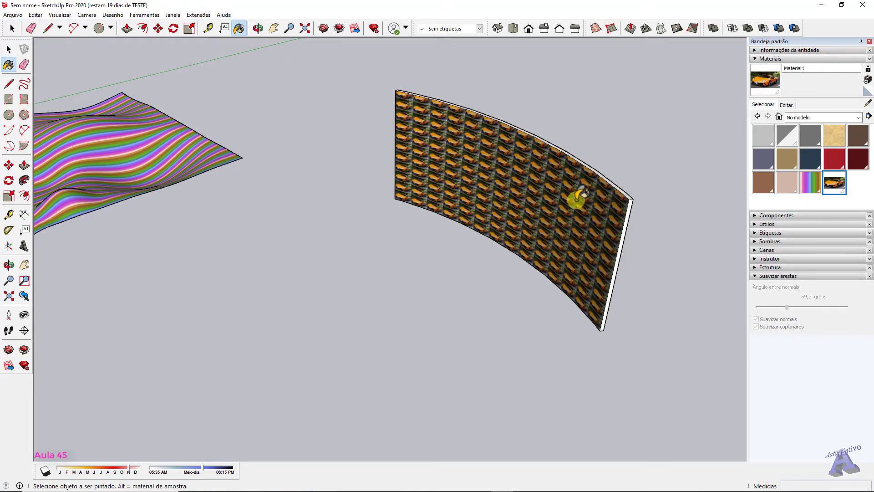
{"action": "key", "text": "space"}
{"action": "scroll", "coordinate": [535, 204], "scroll_direction": "up", "scroll_amount": 10}
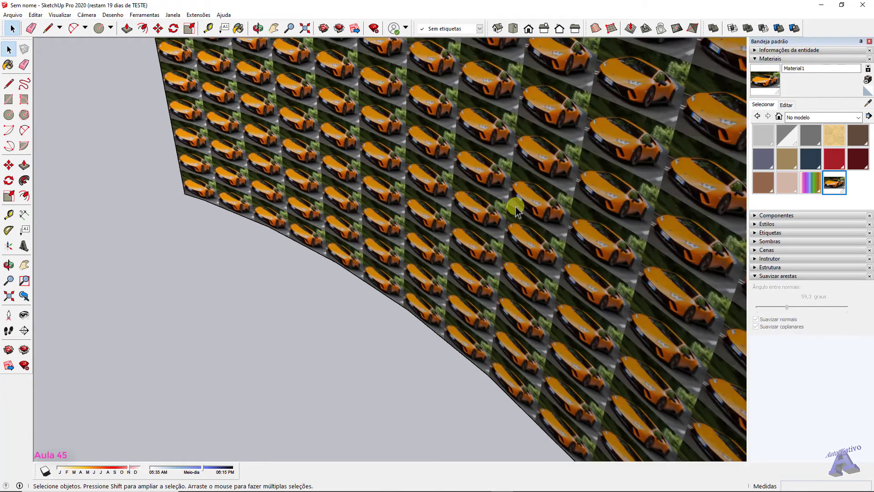
{"action": "scroll", "coordinate": [603, 156], "scroll_direction": "down", "scroll_amount": 8}
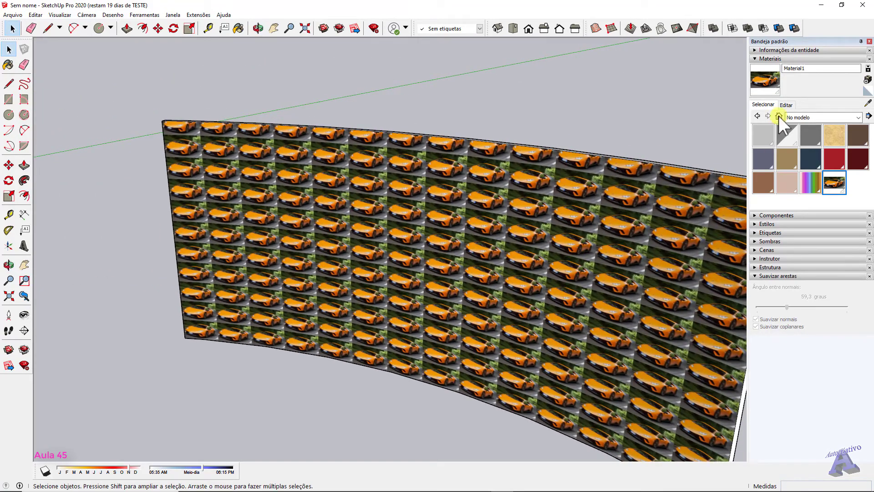
Set the car image texture width of Material1 to 5 m and check the larger tiles on the curved wall
{"action": "left_click", "coordinate": [786, 105]}
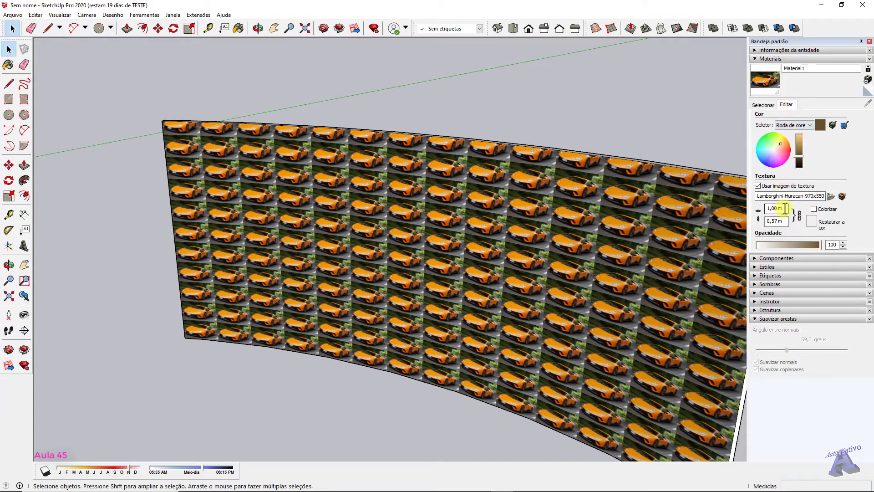
{"action": "left_click_drag", "start_coordinate": [786, 208], "coordinate": [764, 210]}
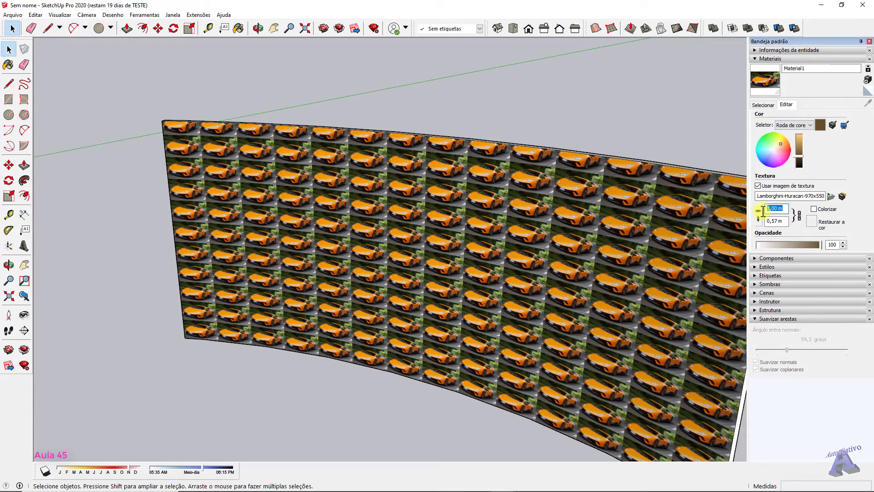
{"action": "type", "text": "5"}
{"action": "scroll", "coordinate": [728, 228], "scroll_direction": "down", "scroll_amount": 1}
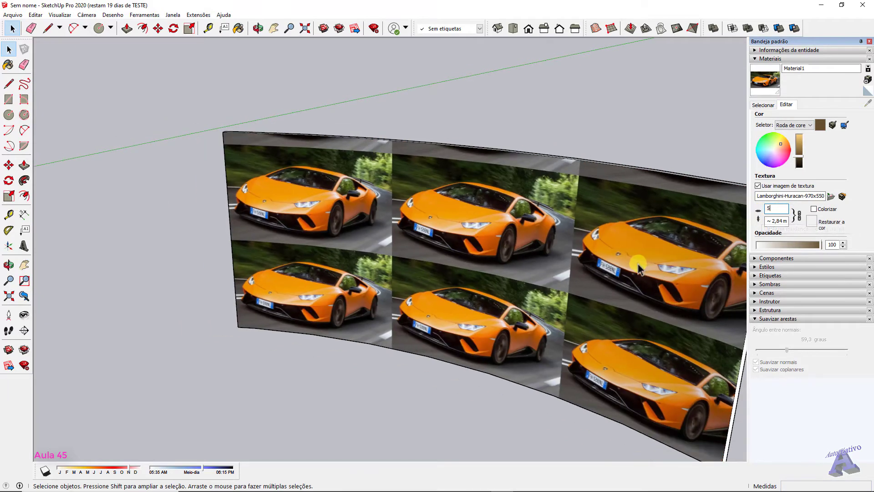
{"action": "mouse_move", "coordinate": [638, 264]}
{"action": "middle_mouse_down"}
{"action": "mouse_move", "coordinate": [511, 203]}
{"action": "mouse_move", "coordinate": [523, 189]}
{"action": "mouse_move", "coordinate": [687, 190]}
{"action": "mouse_move", "coordinate": [433, 197]}
{"action": "mouse_move", "coordinate": [250, 186]}
{"action": "mouse_move", "coordinate": [496, 214]}
{"action": "mouse_move", "coordinate": [499, 223]}
{"action": "middle_mouse_up"}
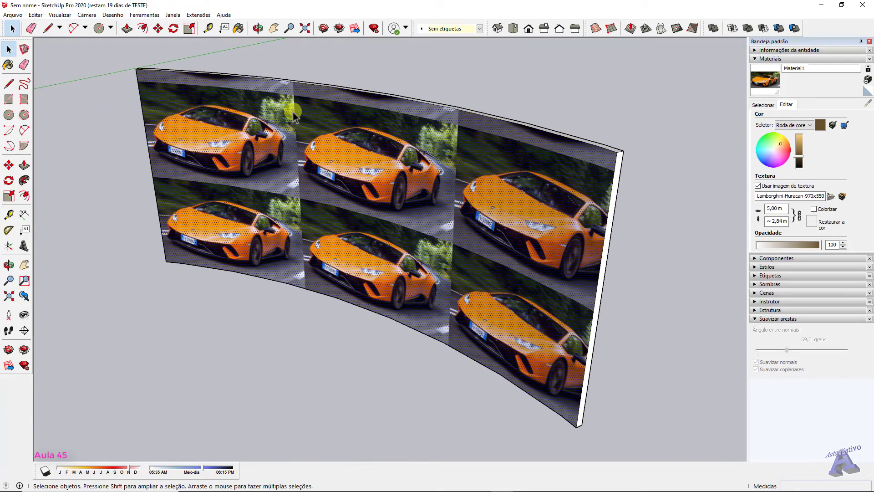
Repaint the inner curved face of the wall with the default material to remove the car image
{"action": "middle_click_drag", "start_coordinate": [499, 178], "coordinate": [469, 209]}
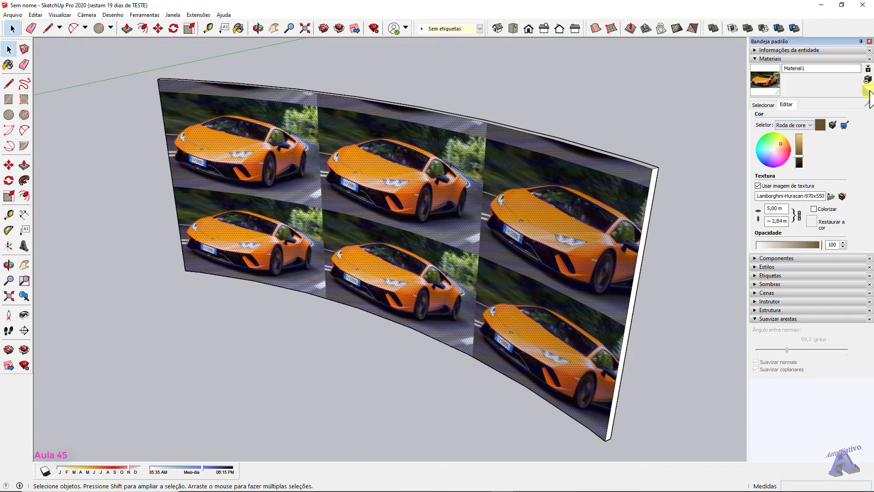
{"action": "left_click", "coordinate": [868, 91]}
{"action": "left_click", "coordinate": [587, 199]}
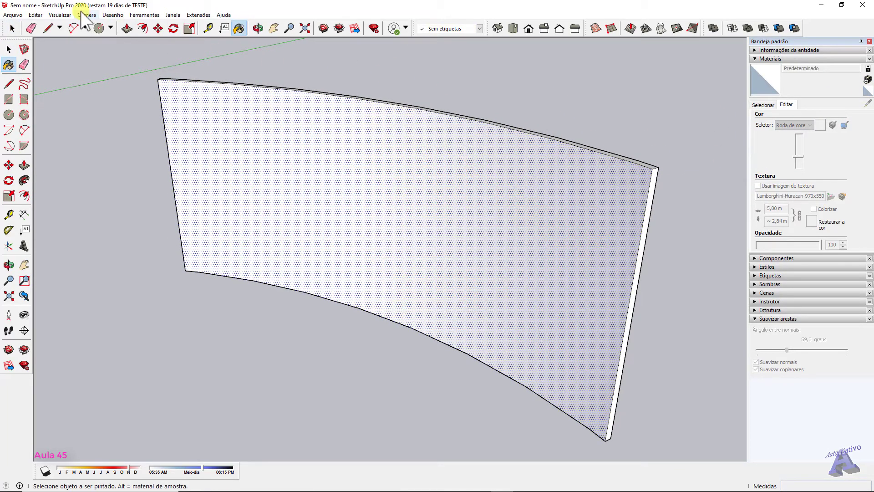
Show hidden geometry, select individual facets of the curved wall to examine its segments, and turn hidden geometry off again
{"action": "left_click", "coordinate": [60, 15]}
{"action": "left_click", "coordinate": [92, 49]}
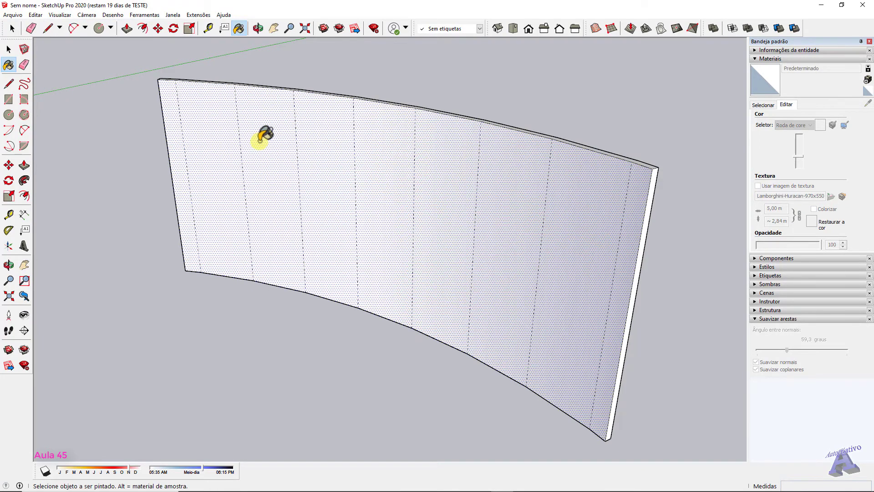
{"action": "key", "text": "space"}
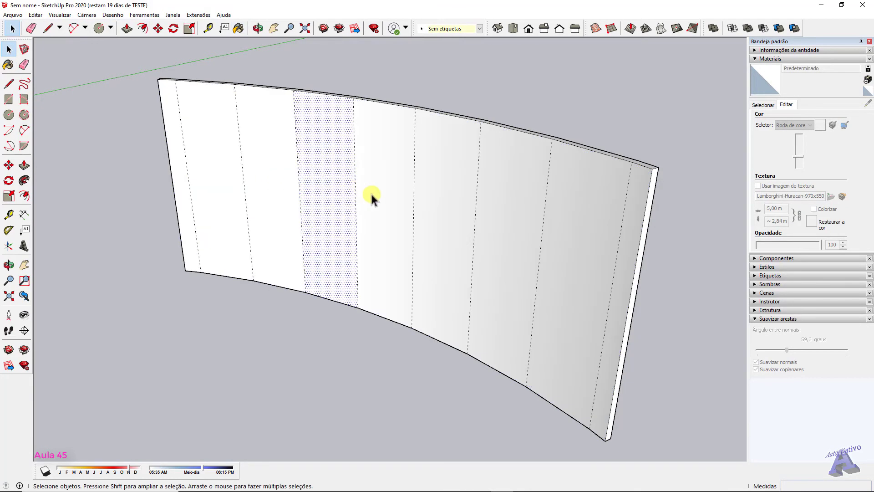
{"action": "left_click", "coordinate": [446, 208]}
{"action": "left_click", "coordinate": [518, 227]}
{"action": "middle_click_drag", "start_coordinate": [595, 240], "coordinate": [540, 187], "text": "shift"}
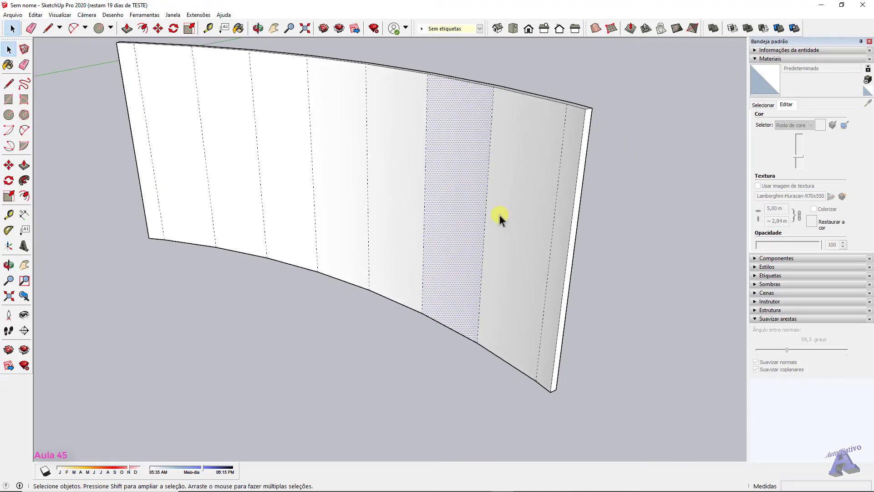
{"action": "middle_click_drag", "start_coordinate": [498, 213], "coordinate": [526, 211]}
{"action": "scroll", "coordinate": [527, 208], "scroll_direction": "down", "scroll_amount": 3}
{"action": "middle_click_drag", "start_coordinate": [621, 231], "coordinate": [422, 271]}
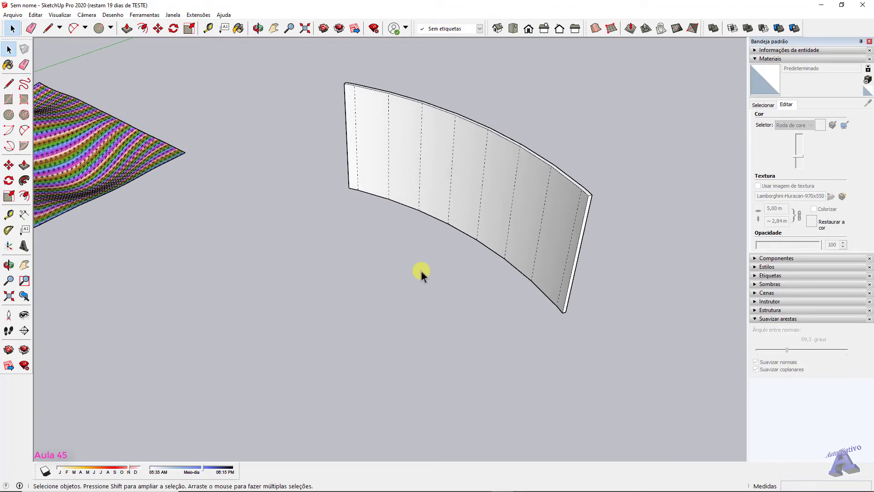
{"action": "left_click", "coordinate": [56, 15]}
{"action": "left_click", "coordinate": [75, 49]}
Draw an upright rectangle facing the inner side of the curved wall with the Rotated Rectangle tool
{"action": "middle_click_drag", "start_coordinate": [282, 246], "coordinate": [389, 234]}
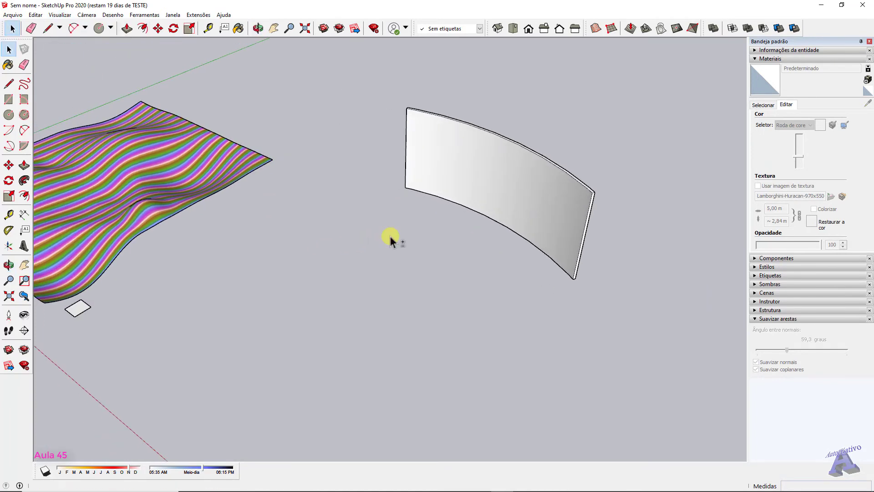
{"action": "left_click", "coordinate": [24, 100]}
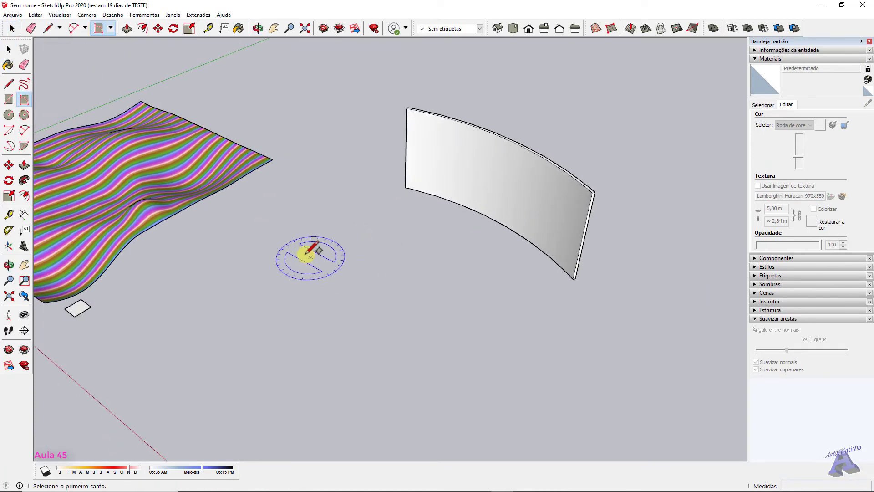
{"action": "left_click", "coordinate": [301, 253]}
{"action": "left_click", "coordinate": [541, 375]}
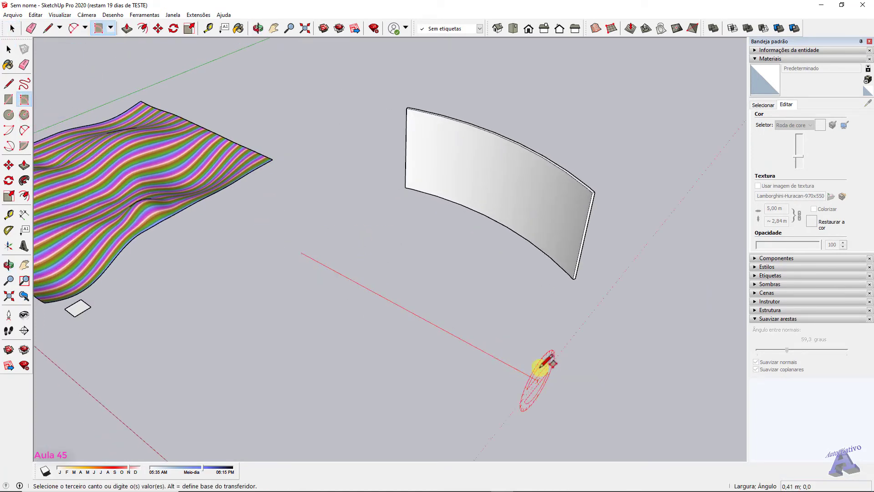
{"action": "middle_click_drag", "start_coordinate": [543, 361], "coordinate": [445, 68]}
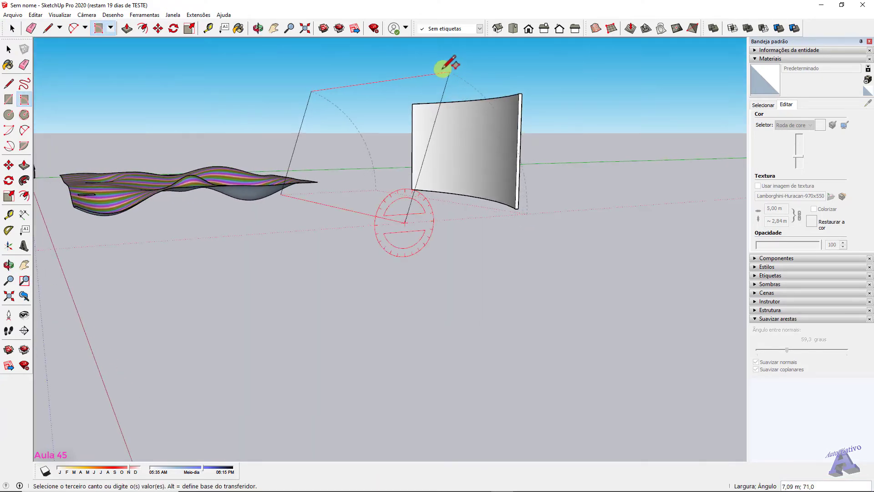
{"action": "left_click", "coordinate": [406, 55]}
{"action": "key", "text": "space"}
Paint the upright rectangle with the car image material Material1
{"action": "middle_click_drag", "start_coordinate": [383, 130], "coordinate": [663, 184]}
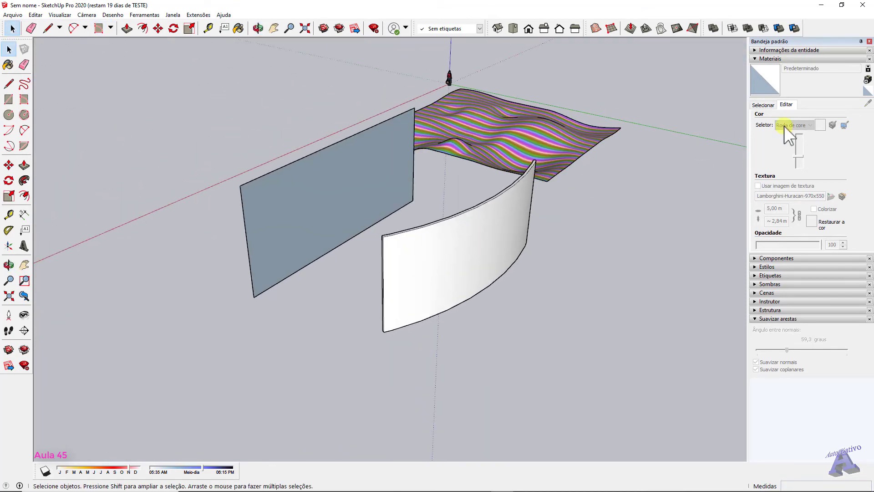
{"action": "left_click", "coordinate": [763, 105]}
{"action": "left_click", "coordinate": [834, 182]}
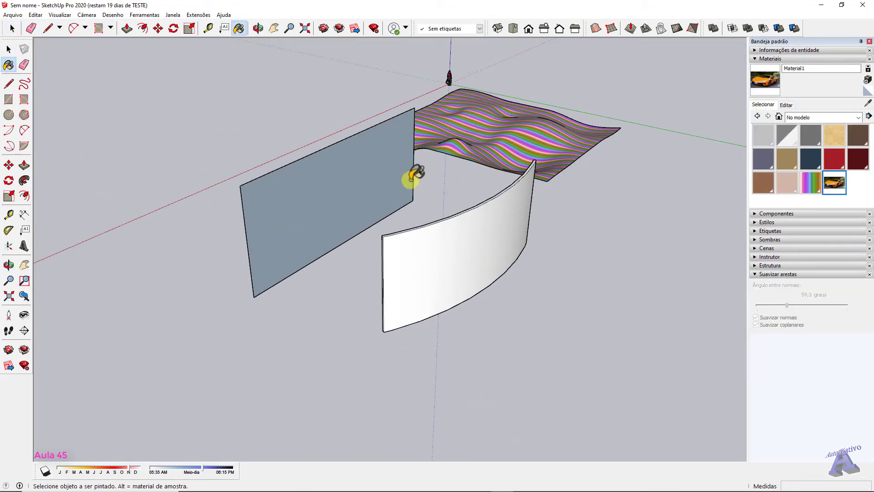
{"action": "left_click", "coordinate": [359, 174]}
{"action": "key", "text": "space"}
Position the texture on the rectangle by its pins so a single car image spans from lower corner to lower corner
{"action": "scroll", "coordinate": [326, 201], "scroll_direction": "up", "scroll_amount": 5}
{"action": "mouse_move", "coordinate": [326, 201]}
{"action": "middle_mouse_down"}
{"action": "mouse_move", "coordinate": [279, 162]}
{"action": "mouse_move", "coordinate": [426, 218]}
{"action": "middle_mouse_up"}
{"action": "scroll", "coordinate": [426, 219], "scroll_direction": "up", "scroll_amount": 3}
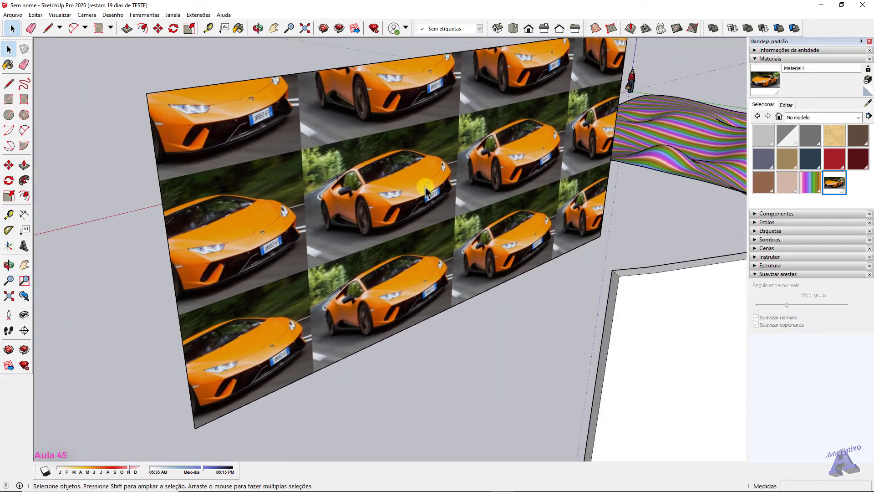
{"action": "right_click", "coordinate": [424, 183]}
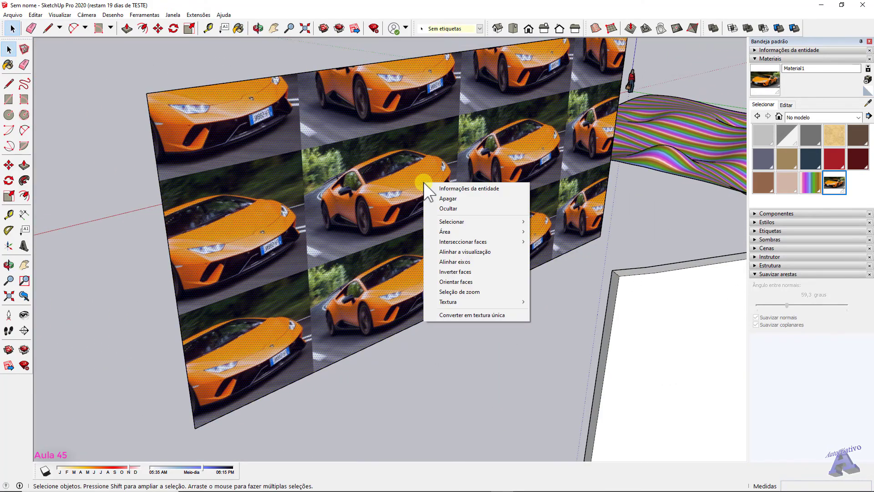
{"action": "mouse_move", "coordinate": [471, 301]}
{"action": "left_click", "coordinate": [562, 304]}
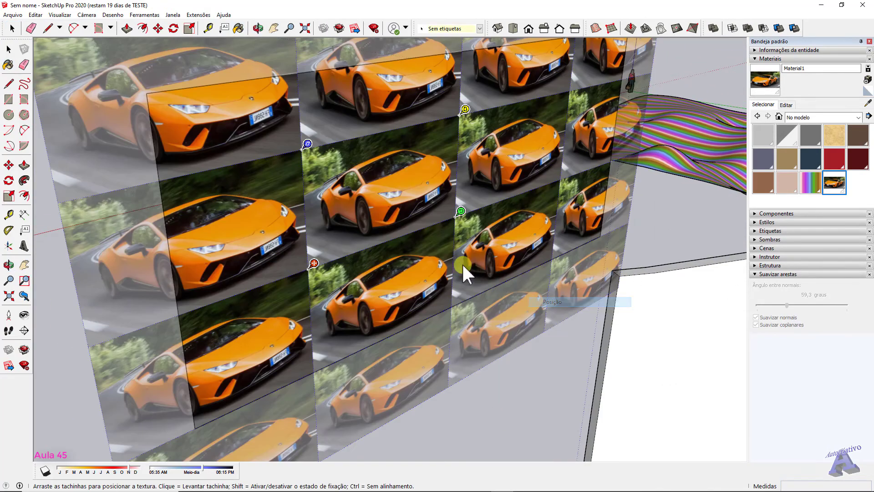
{"action": "left_click_drag", "start_coordinate": [343, 263], "coordinate": [252, 390]}
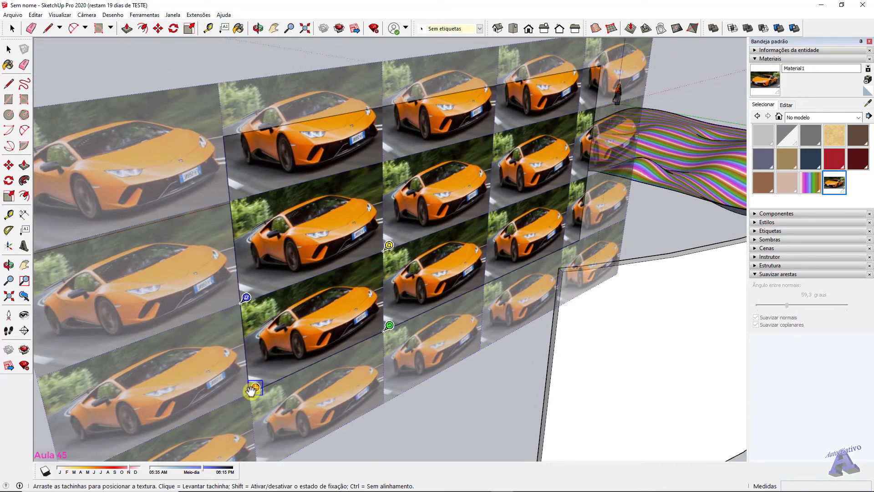
{"action": "left_click_drag", "start_coordinate": [390, 327], "coordinate": [584, 236]}
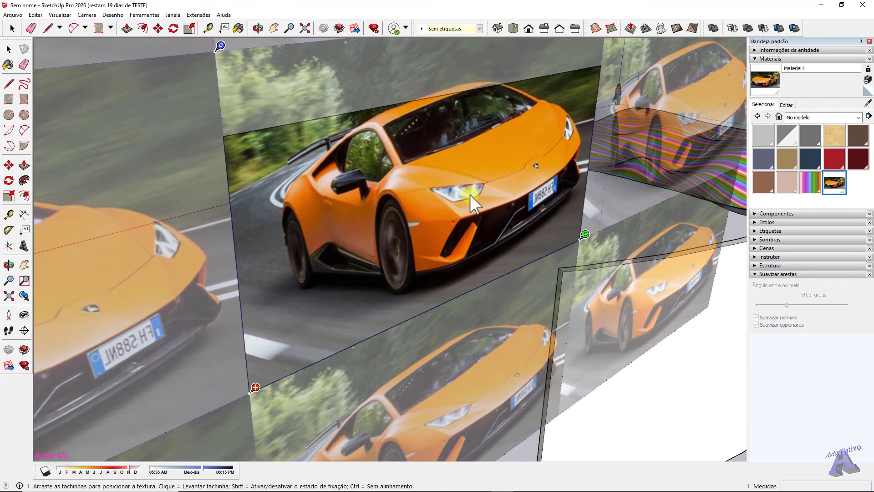
{"action": "scroll", "coordinate": [470, 195], "scroll_direction": "down", "scroll_amount": 1}
{"action": "right_click", "coordinate": [388, 151]}
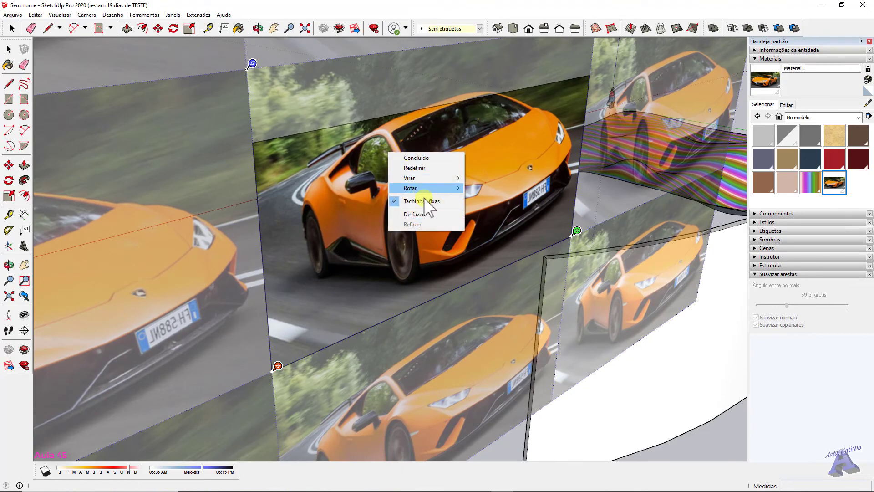
{"action": "left_click", "coordinate": [418, 157]}
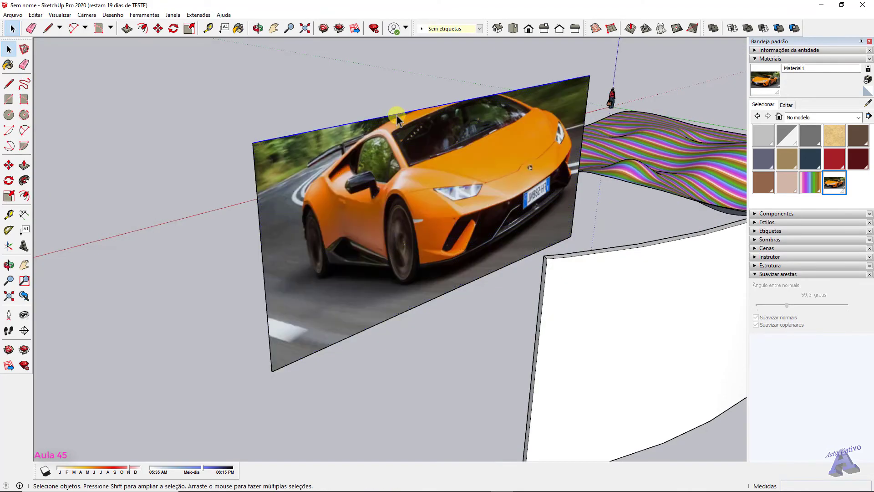
Move the rectangle's top edge upward to include more of the car image above the roof
{"action": "key", "text": "m"}
{"action": "left_click", "coordinate": [364, 207]}
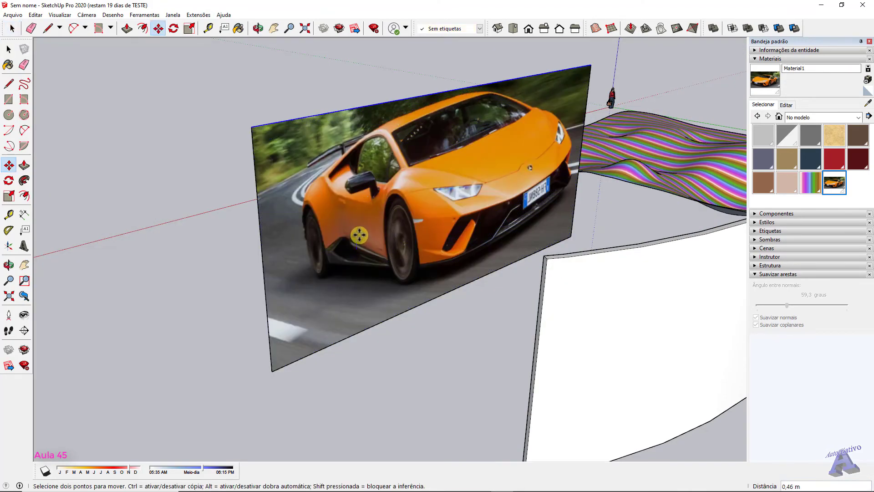
{"action": "left_click", "coordinate": [353, 194]}
{"action": "middle_click_drag", "start_coordinate": [471, 313], "coordinate": [391, 318]}
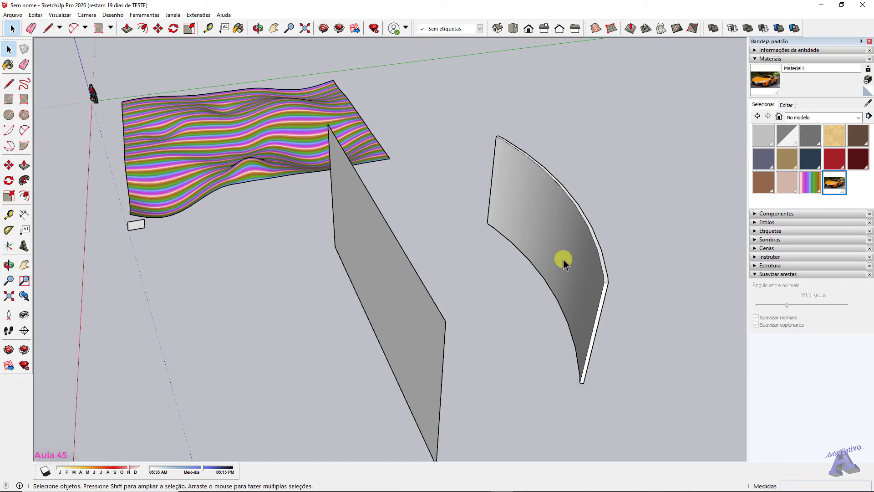
Set the car texture on the flat rectangle to projected
{"action": "middle_click_drag", "start_coordinate": [564, 260], "coordinate": [435, 190]}
{"action": "scroll", "coordinate": [383, 171], "scroll_direction": "up", "scroll_amount": 6}
{"action": "left_click", "coordinate": [435, 190]}
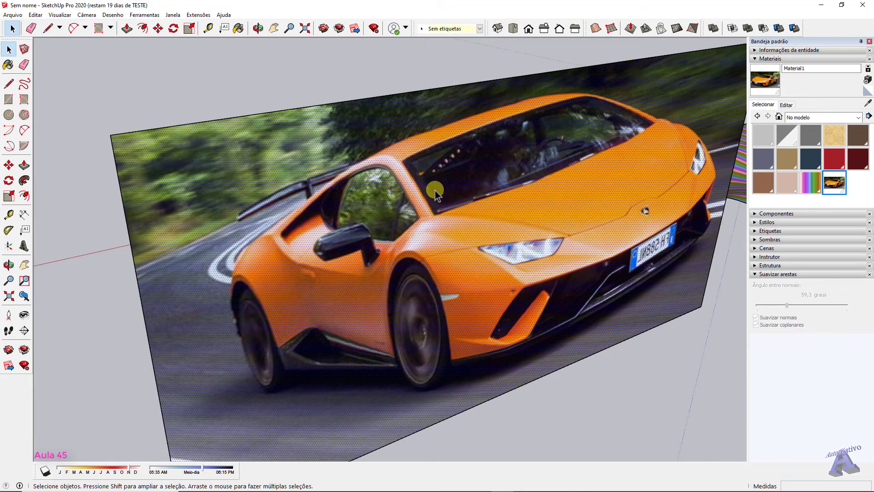
{"action": "right_click", "coordinate": [435, 190]}
{"action": "mouse_move", "coordinate": [482, 307]}
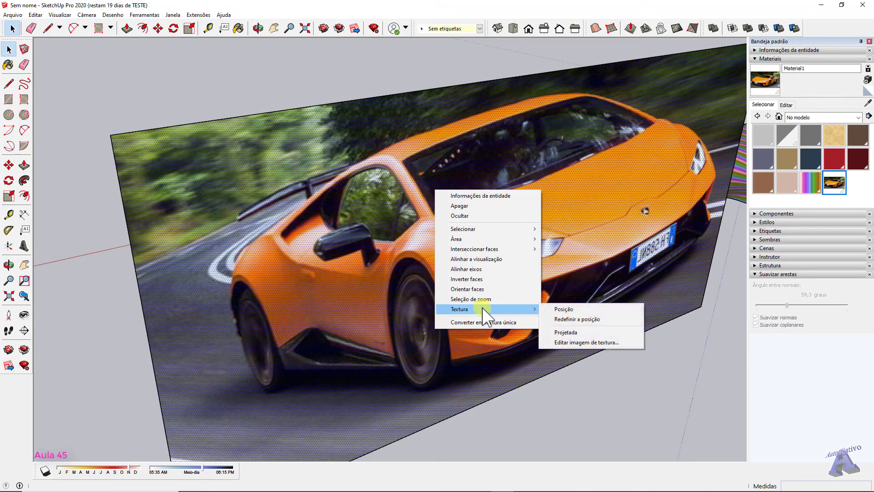
{"action": "left_click", "coordinate": [564, 332]}
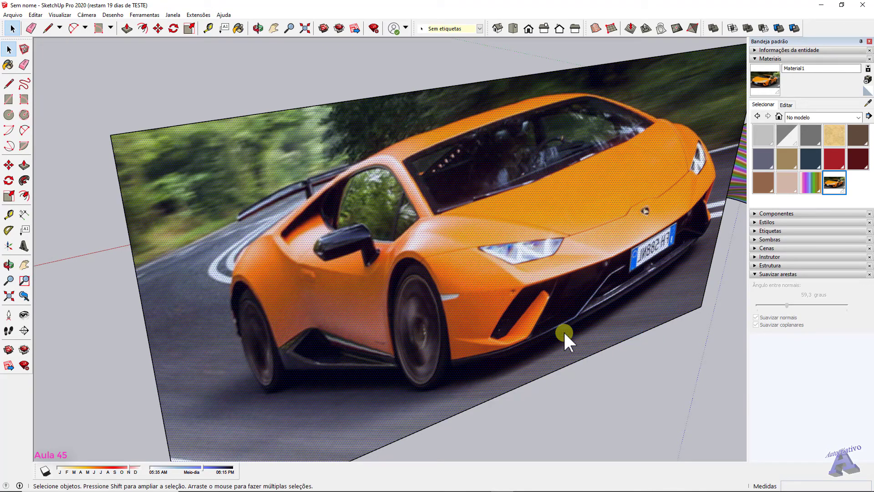
Sample the projected car texture from the rectangle and paint it onto the inner curved face of the wall
{"action": "left_click", "coordinate": [870, 105]}
{"action": "left_click", "coordinate": [578, 182]}
{"action": "scroll", "coordinate": [578, 190], "scroll_direction": "down", "scroll_amount": 3}
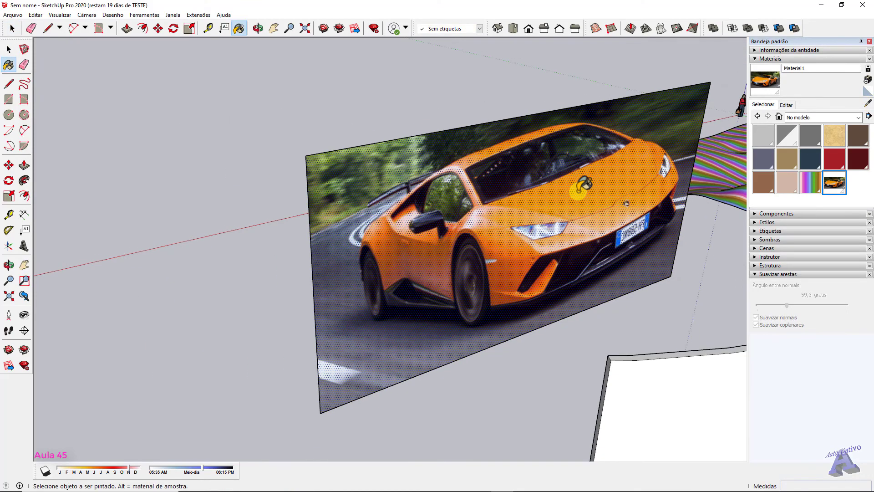
{"action": "scroll", "coordinate": [584, 187], "scroll_direction": "down", "scroll_amount": 3}
{"action": "mouse_move", "coordinate": [584, 187]}
{"action": "middle_mouse_down"}
{"action": "mouse_move", "coordinate": [410, 289]}
{"action": "mouse_move", "coordinate": [308, 305]}
{"action": "mouse_move", "coordinate": [593, 268]}
{"action": "mouse_move", "coordinate": [523, 180]}
{"action": "middle_mouse_up"}
{"action": "left_click", "coordinate": [513, 186]}
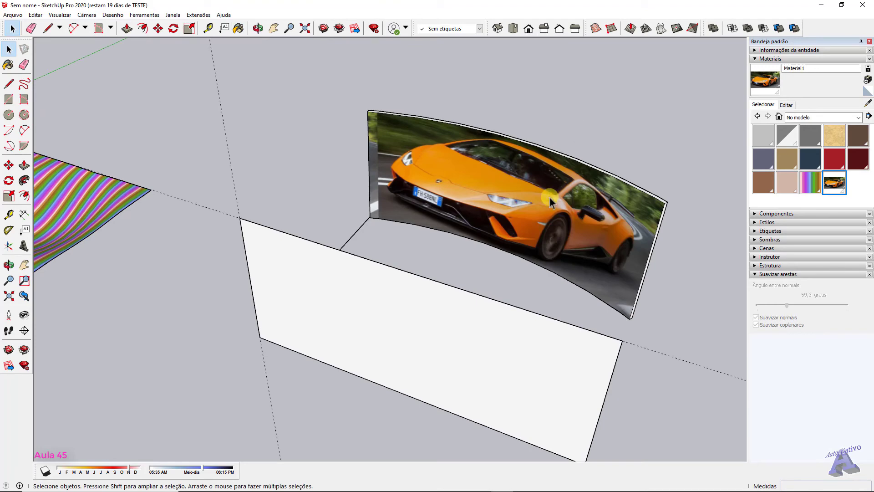
Examine how the projected car image follows the curved wall and how the projected stripes run over the softened terrain
{"action": "middle_click_drag", "start_coordinate": [550, 198], "coordinate": [324, 179]}
{"action": "scroll", "coordinate": [495, 223], "scroll_direction": "up", "scroll_amount": 2}
{"action": "scroll", "coordinate": [495, 222], "scroll_direction": "up", "scroll_amount": 4}
{"action": "scroll", "coordinate": [402, 158], "scroll_direction": "down", "scroll_amount": 2}
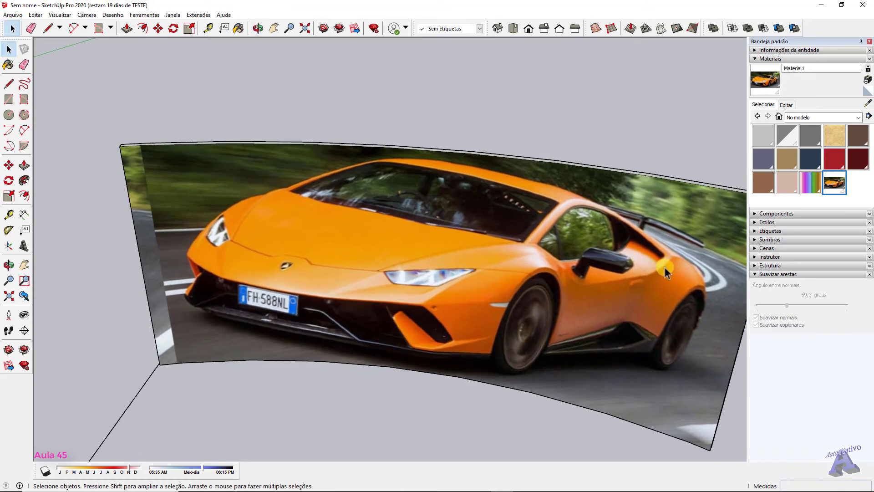
{"action": "scroll", "coordinate": [665, 268], "scroll_direction": "down", "scroll_amount": 1}
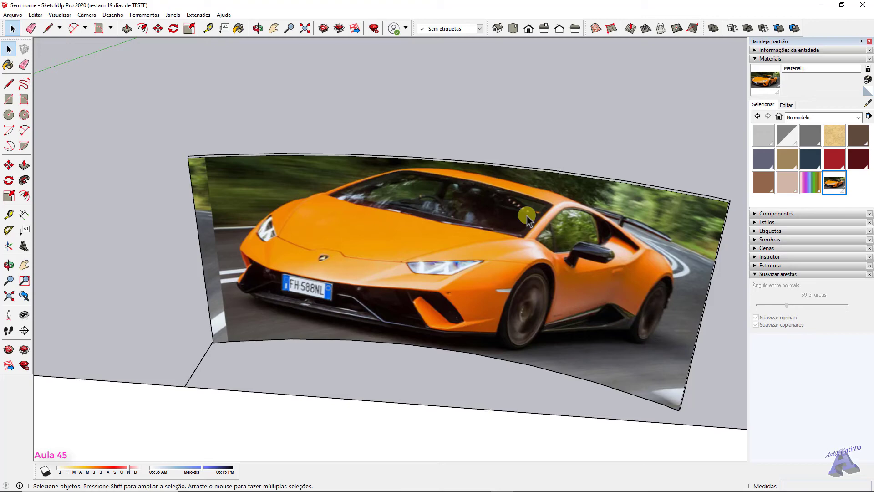
{"action": "scroll", "coordinate": [526, 219], "scroll_direction": "down", "scroll_amount": 3}
{"action": "middle_click_drag", "start_coordinate": [528, 183], "coordinate": [141, 172]}
{"action": "scroll", "coordinate": [369, 244], "scroll_direction": "up", "scroll_amount": 5}
{"action": "key", "text": "space"}
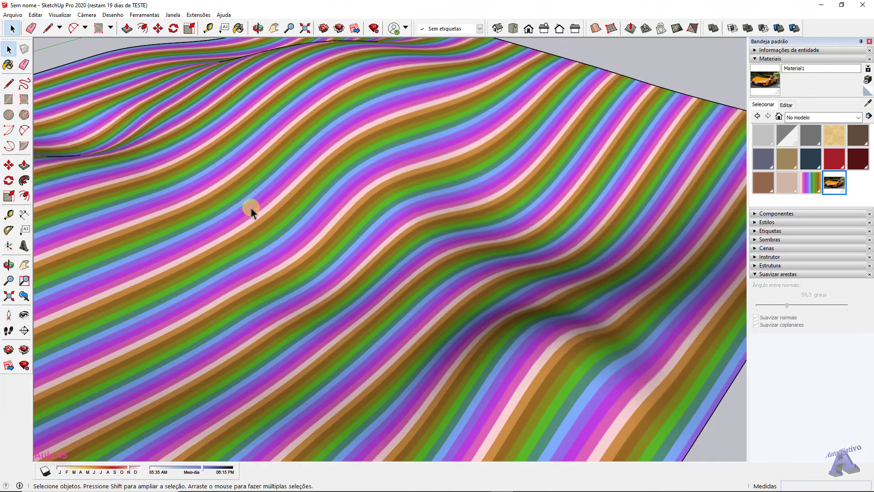
{"action": "middle_click_drag", "start_coordinate": [247, 206], "coordinate": [262, 211]}
{"action": "scroll", "coordinate": [262, 211], "scroll_direction": "down", "scroll_amount": 8}
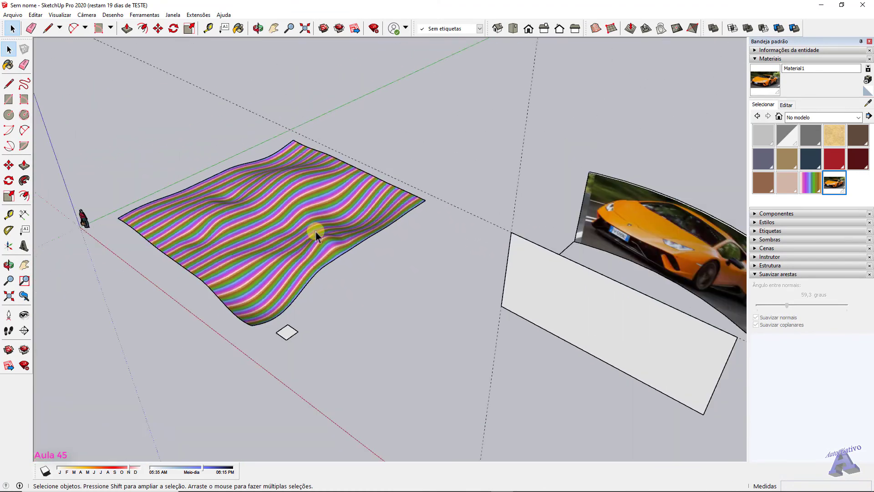
{"action": "middle_click_drag", "start_coordinate": [313, 228], "coordinate": [540, 302]}
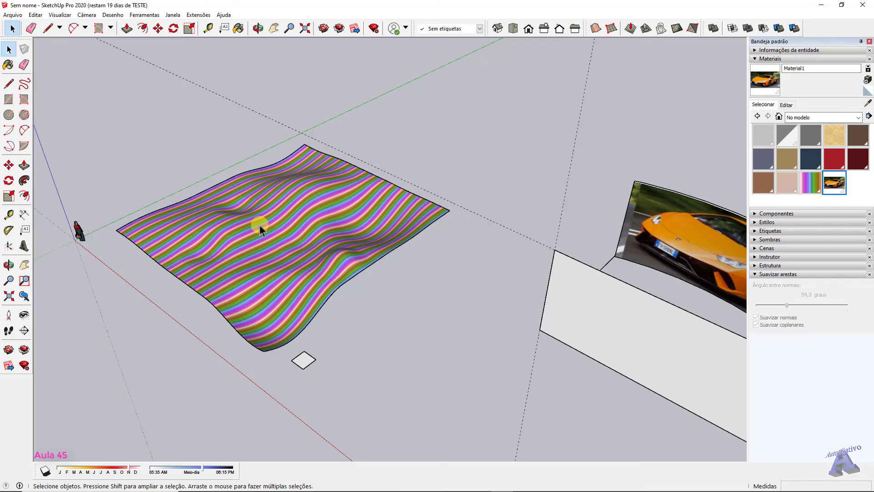
{"action": "scroll", "coordinate": [292, 233], "scroll_direction": "down", "scroll_amount": 2}
{"action": "middle_click_drag", "start_coordinate": [433, 281], "coordinate": [392, 239]}
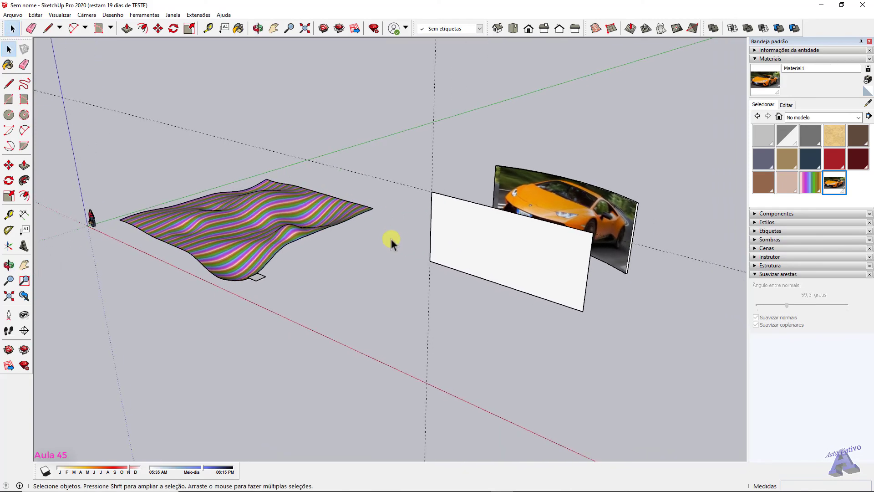